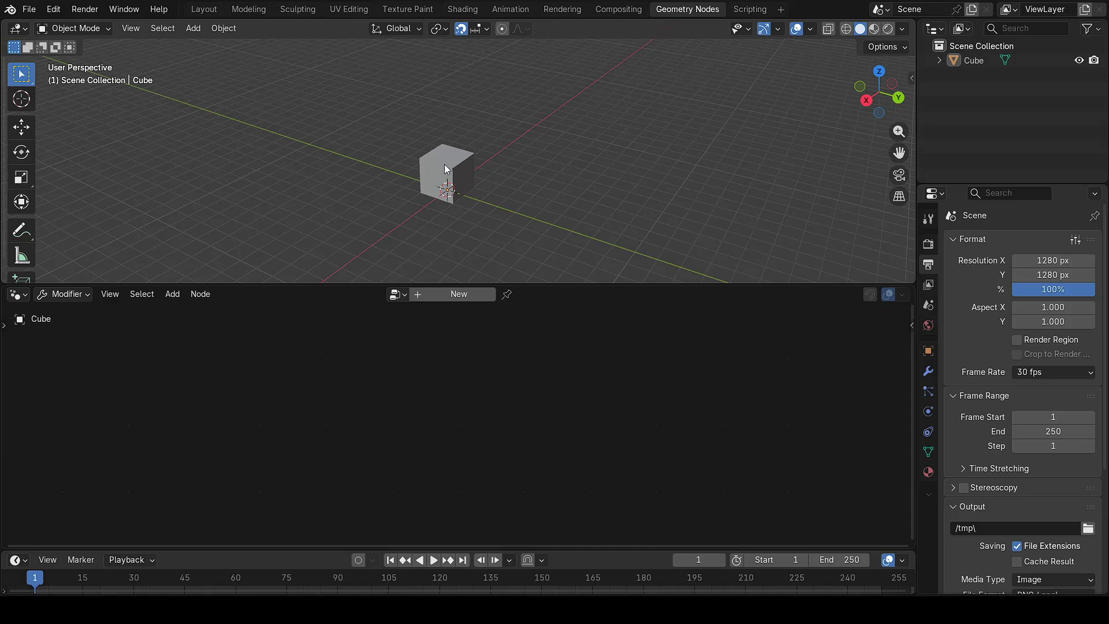
Step: Add a new Geometry Nodes tree to the Cube, with Group Input linked to Group Output
{"action": "left_click", "coordinate": [467, 296]}
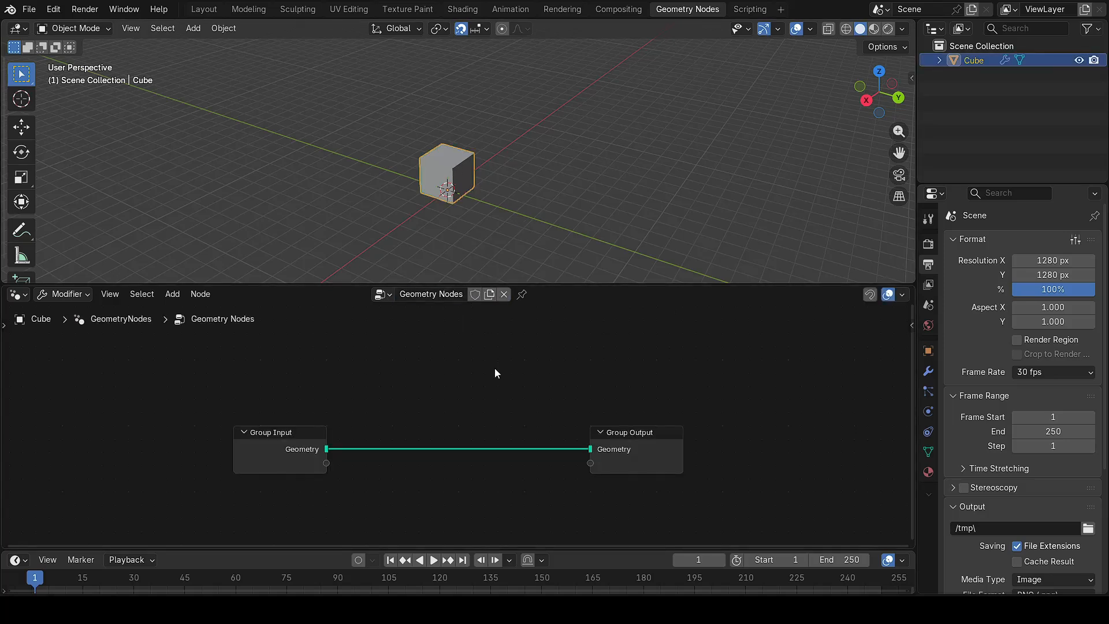
Step: Delete the Group Input node and add a Curve Circle node from the search
{"action": "left_click", "coordinate": [286, 464]}
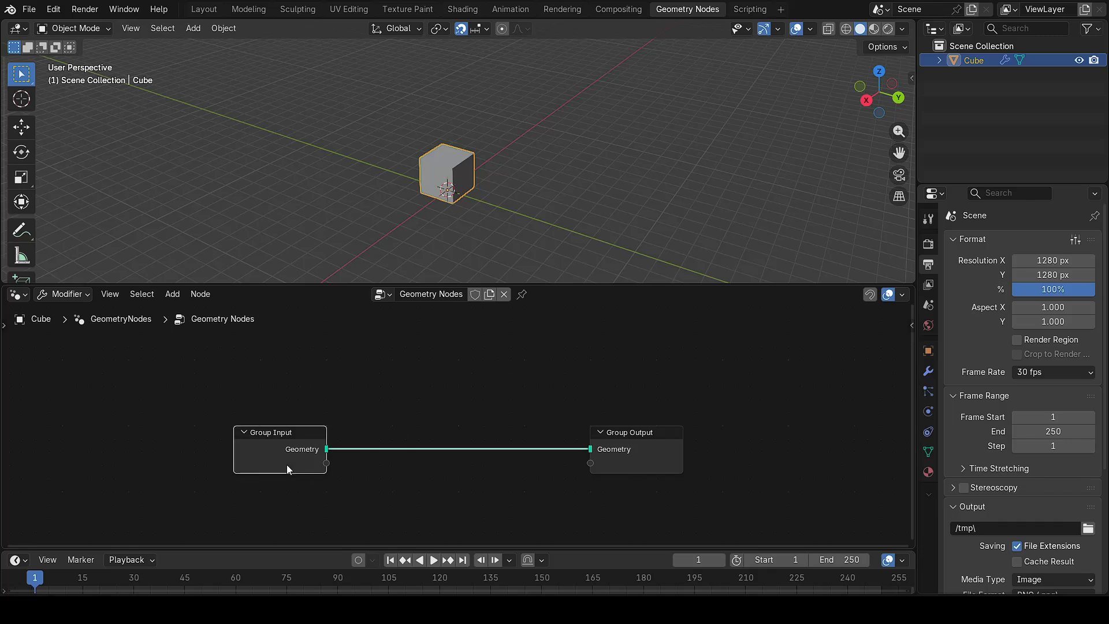
{"action": "key", "text": "Delete"}
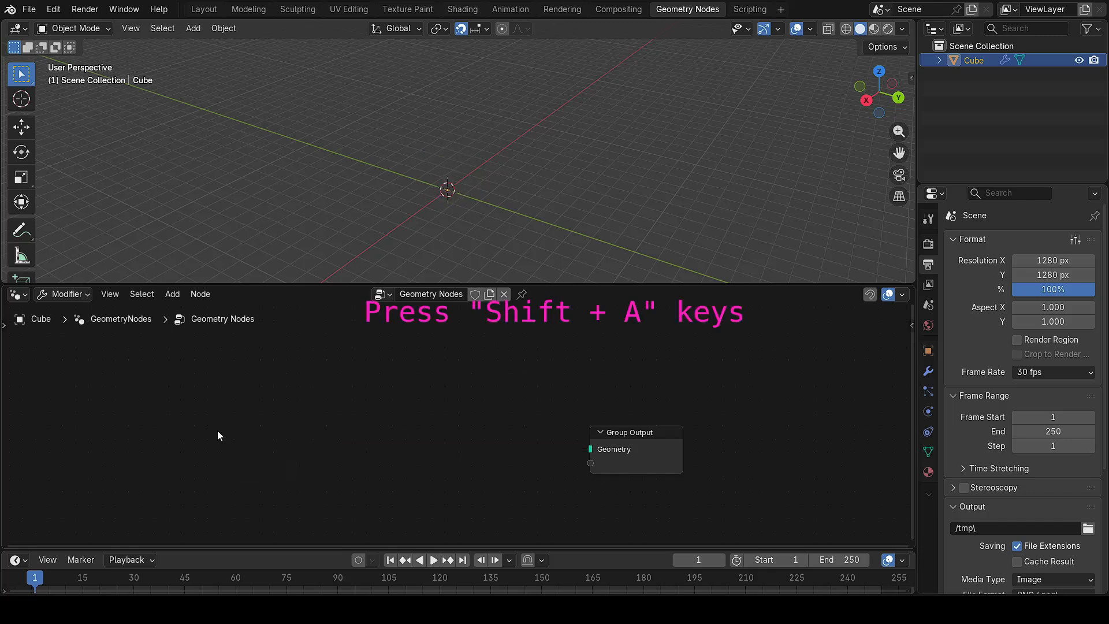
{"action": "key", "text": "shift+a"}
{"action": "mouse_move", "coordinate": [217, 431]}
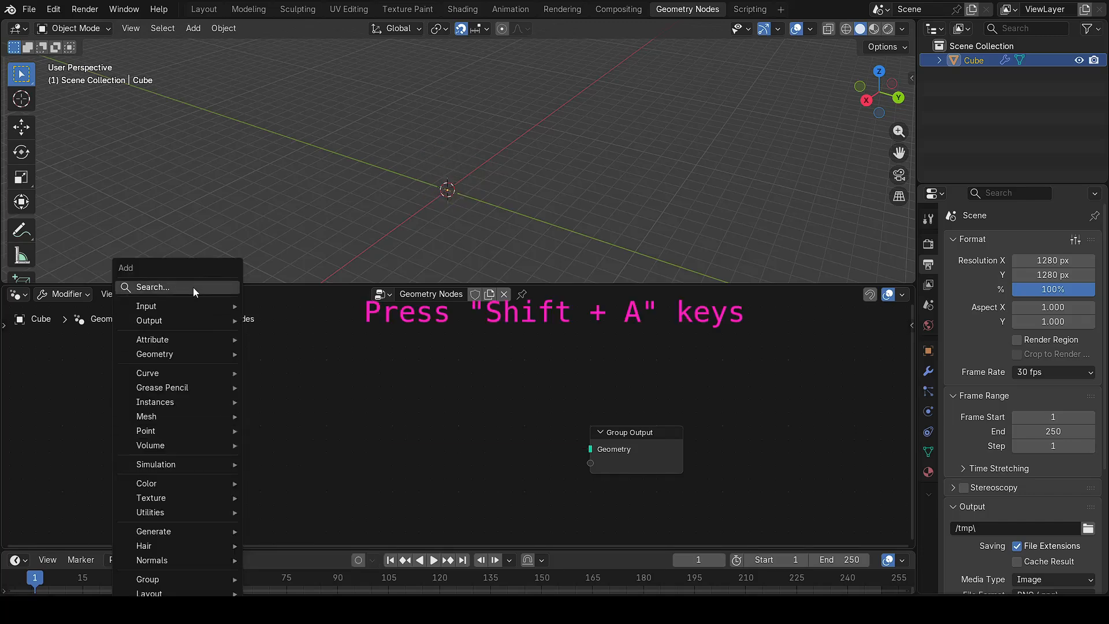
{"action": "left_click", "coordinate": [193, 287]}
{"action": "type", "text": "curve"}
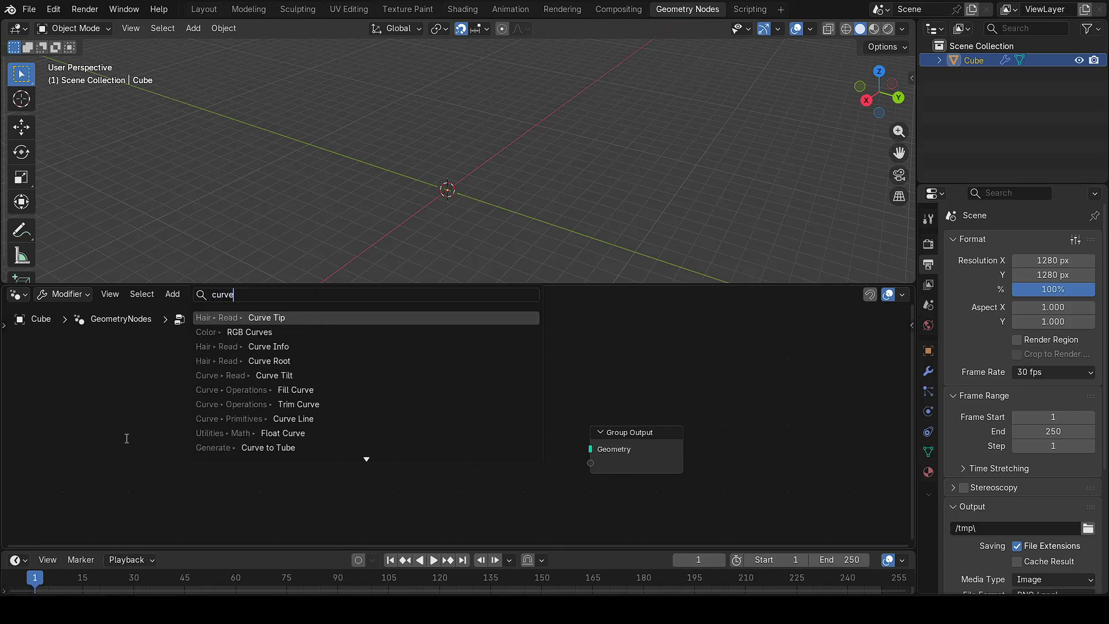
{"action": "type", "text": " circle"}
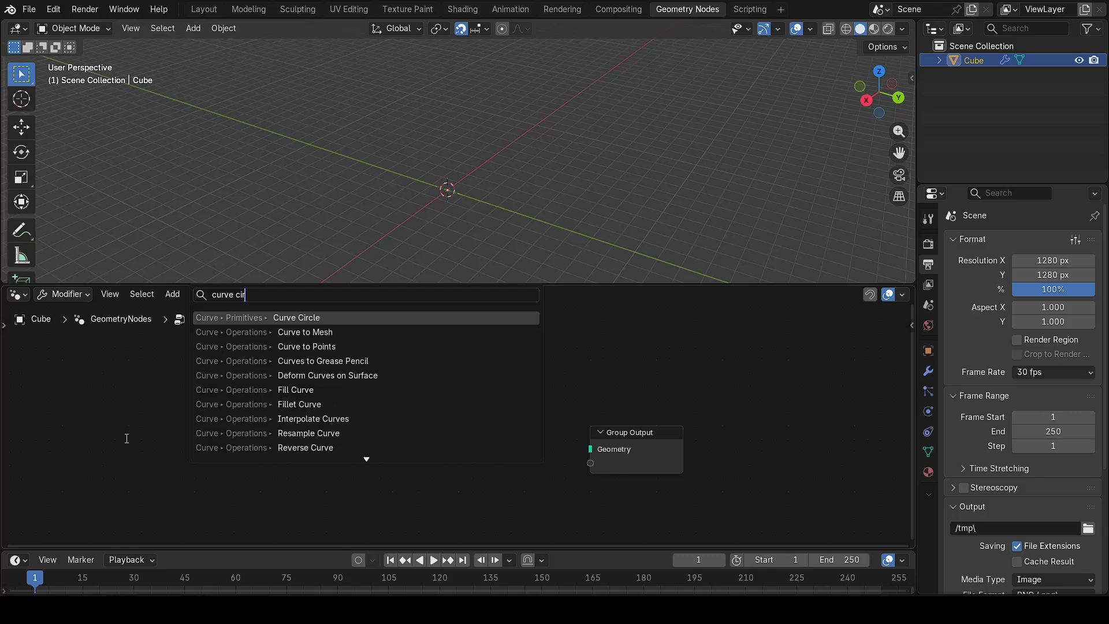
{"action": "key", "text": "Return"}
{"action": "left_click", "coordinate": [157, 397]}
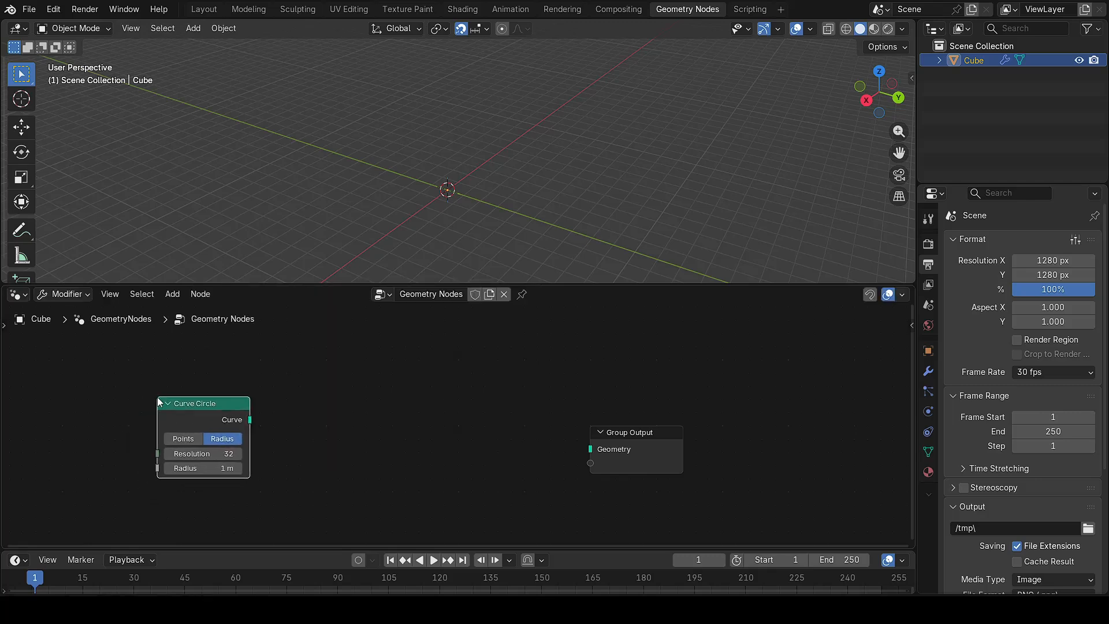
Step: Connect the Curve Circle's Curve output to Group Output and recentre the view on the circle
{"action": "left_click_drag", "start_coordinate": [249, 420], "coordinate": [727, 426]}
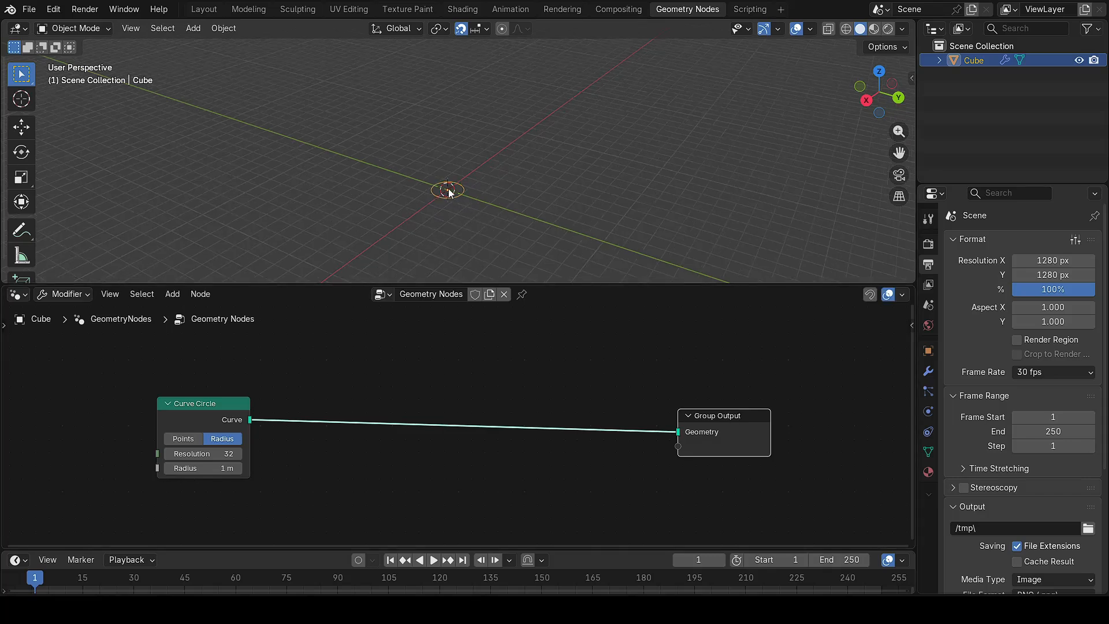
{"action": "scroll", "coordinate": [449, 193], "scroll_direction": "up", "scroll_amount": 3}
{"action": "middle_click_drag", "start_coordinate": [523, 227], "coordinate": [585, 237]}
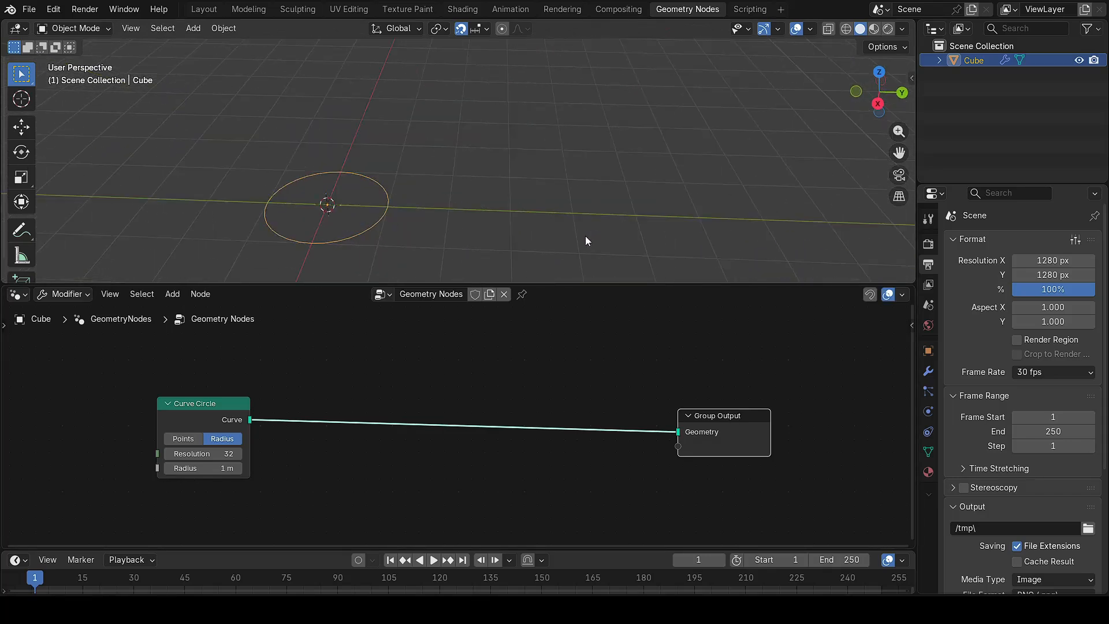
{"action": "middle_click_drag", "start_coordinate": [407, 226], "coordinate": [495, 218], "text": "shift"}
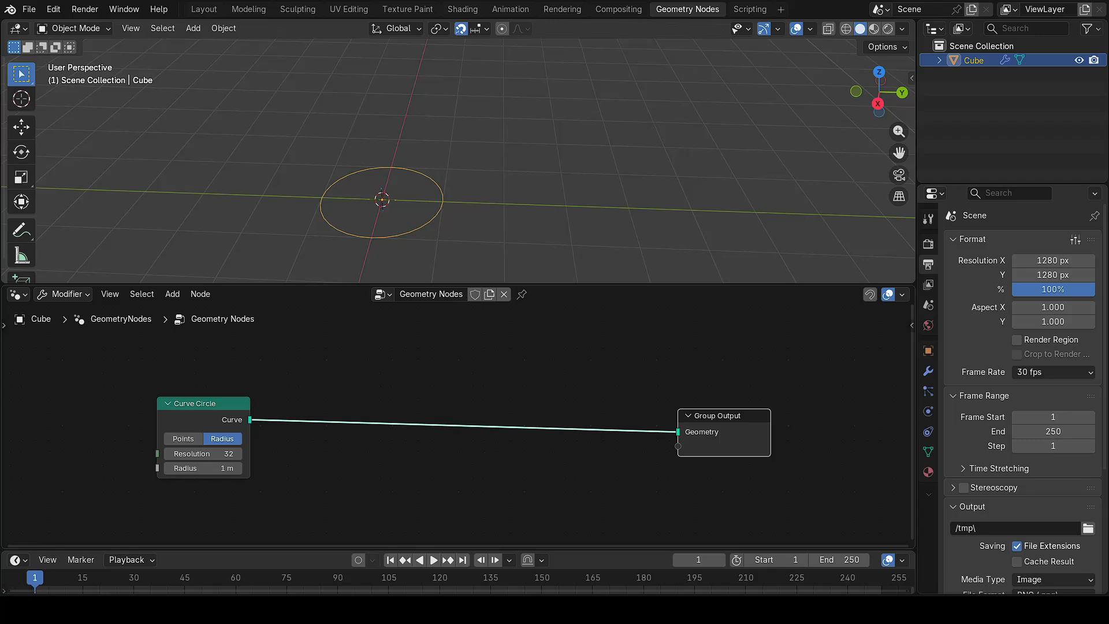
Step: Insert a Transform Geometry node into the Curve Circle–Group Output link
{"action": "key", "text": "shift+a"}
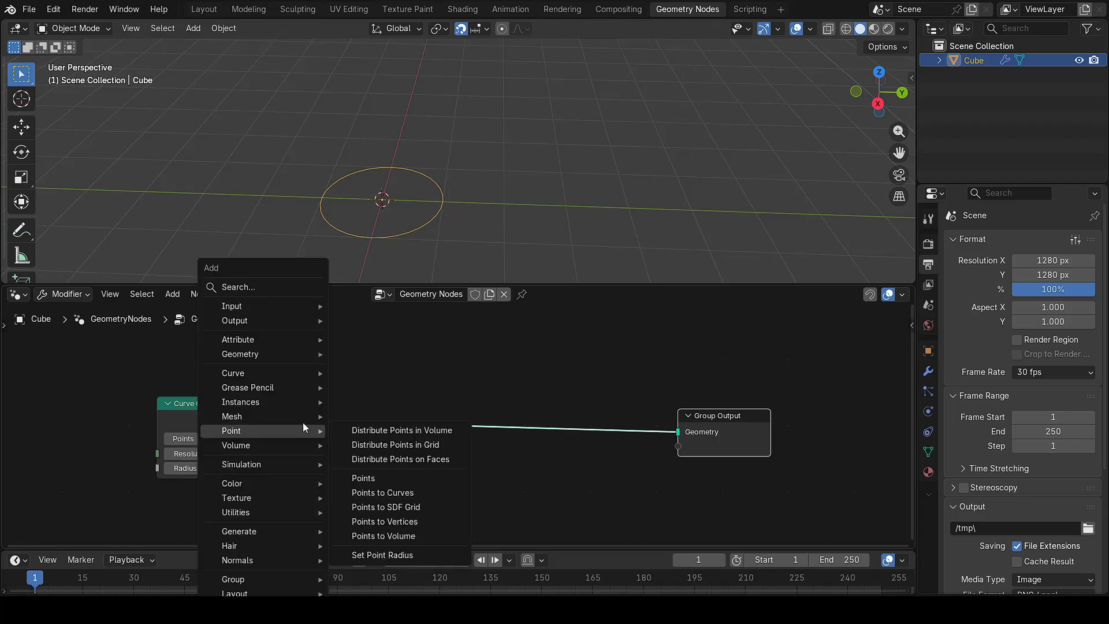
{"action": "left_click", "coordinate": [262, 289]}
{"action": "type", "text": "transform"}
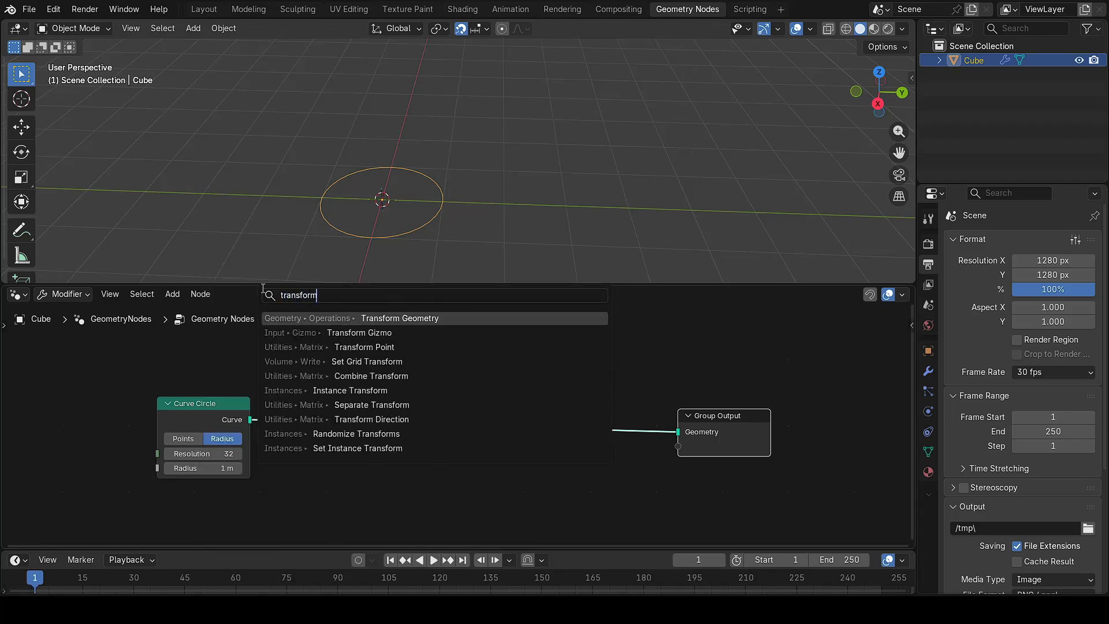
{"action": "key", "text": "Return"}
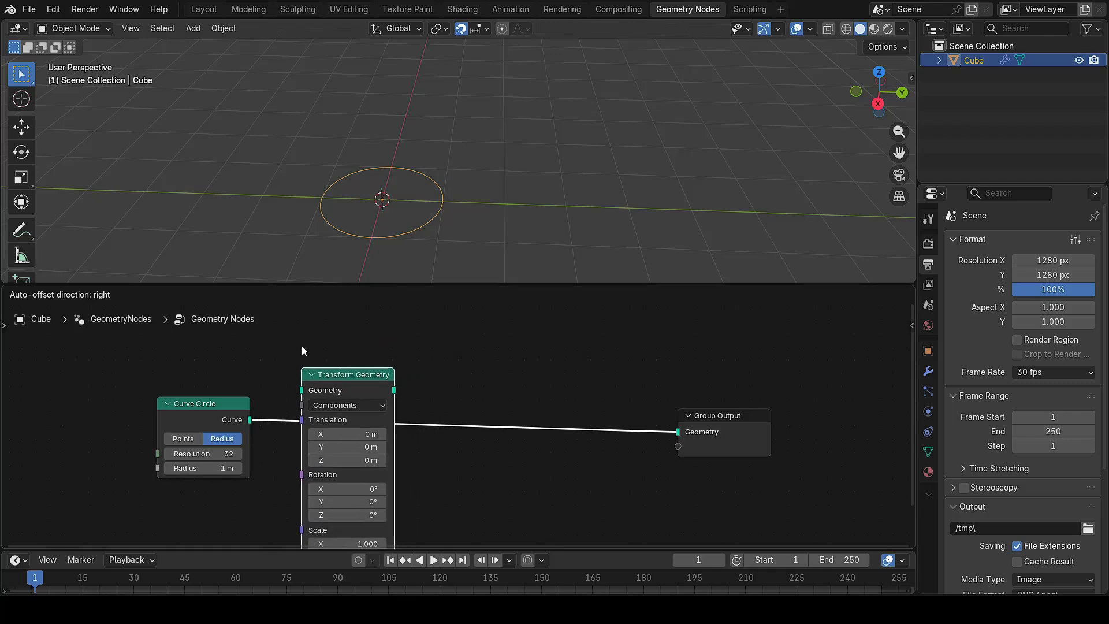
{"action": "left_click", "coordinate": [301, 345]}
{"action": "scroll", "coordinate": [469, 454], "scroll_direction": "down", "scroll_amount": 1}
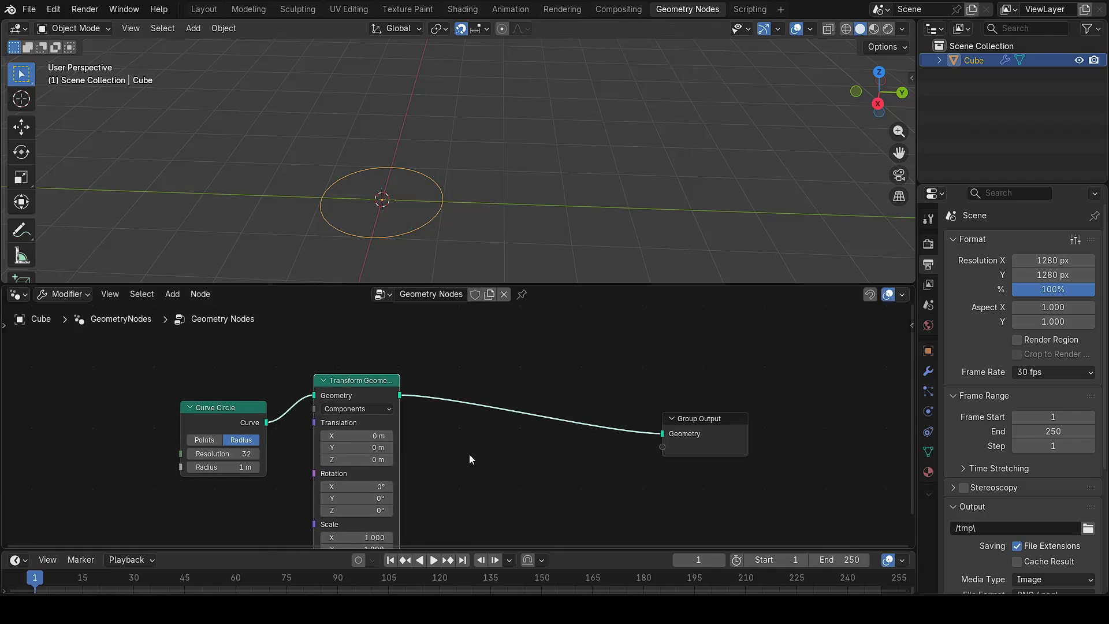
{"action": "middle_click_drag", "start_coordinate": [468, 465], "coordinate": [457, 435]}
{"action": "left_click_drag", "start_coordinate": [571, 284], "coordinate": [577, 247]}
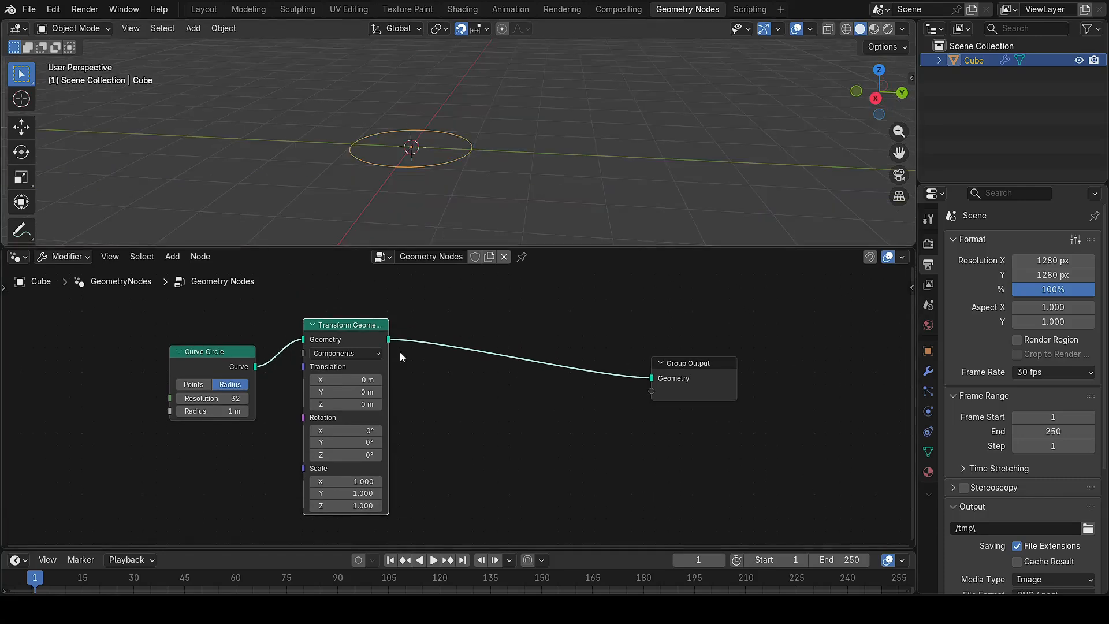
Step: Set the Transform Geometry X rotation to 90° so the circle stands upright
{"action": "left_click", "coordinate": [358, 434]}
{"action": "type", "text": "90"}
{"action": "key", "text": "Return"}
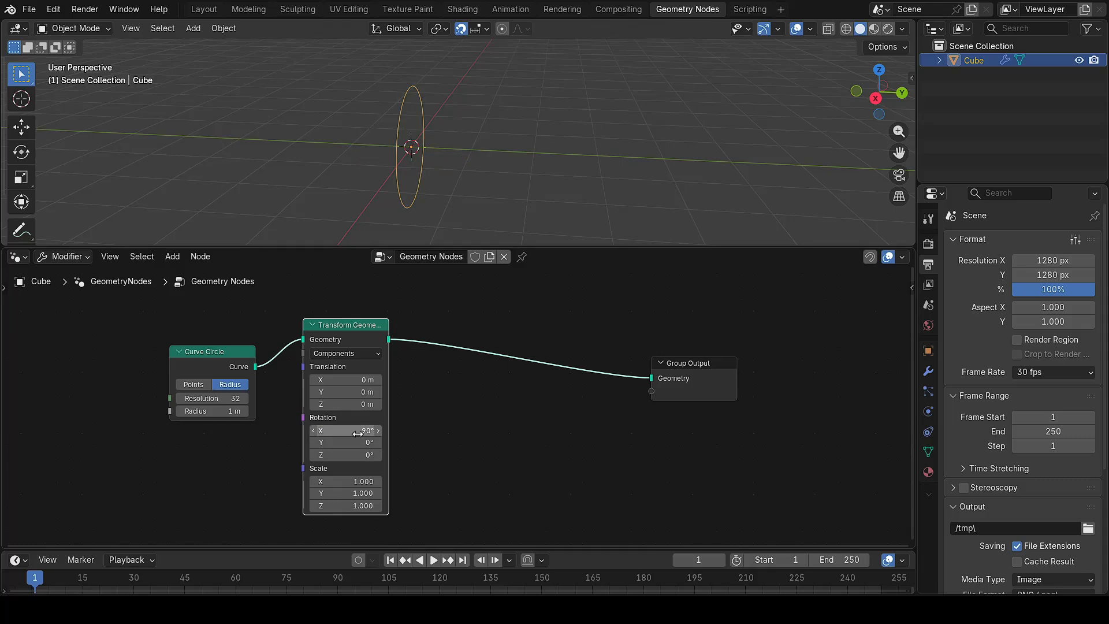
{"action": "left_click", "coordinate": [480, 168]}
{"action": "middle_click_drag", "start_coordinate": [495, 173], "coordinate": [409, 169]}
{"action": "left_click", "coordinate": [422, 166]}
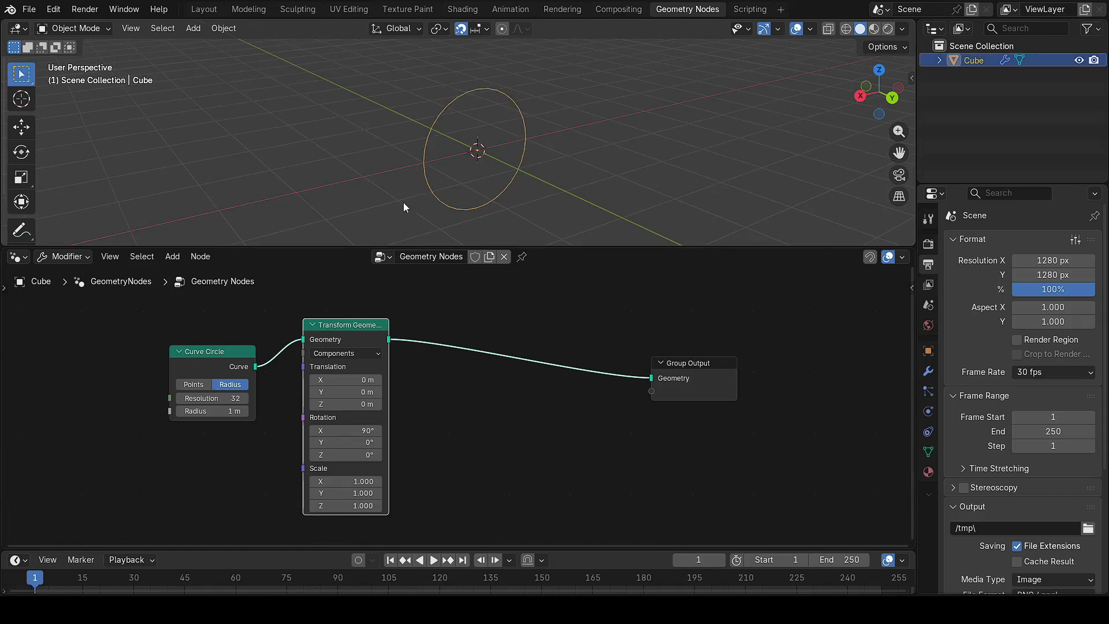
Step: Insert a Trim Curve node before Group Output, space out the nodes, and test its Start slider
{"action": "key", "text": "shift+a"}
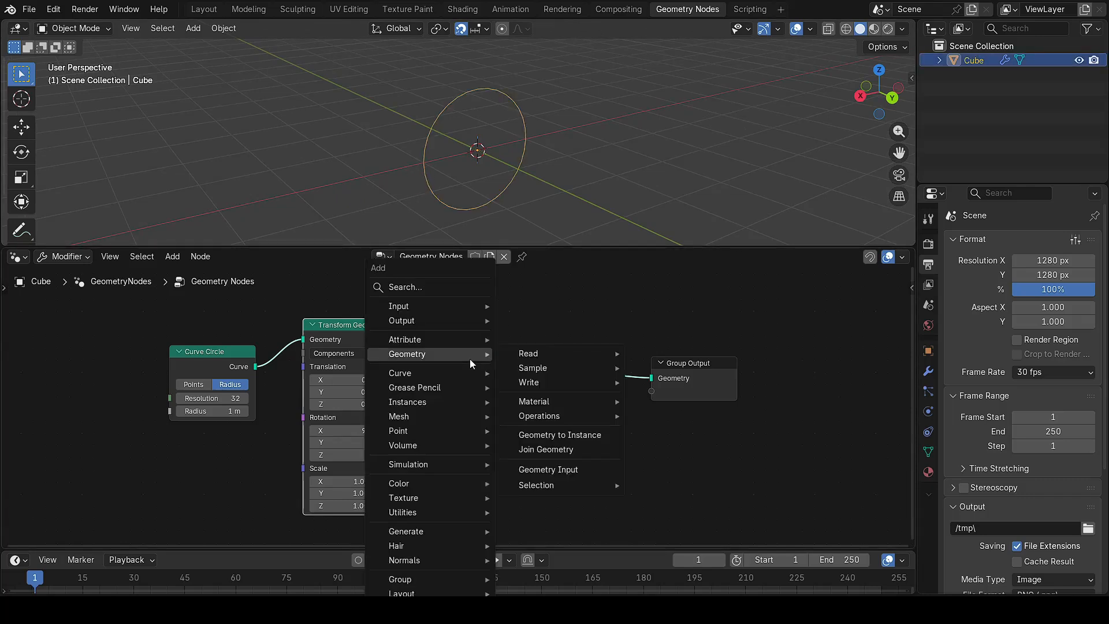
{"action": "left_click", "coordinate": [441, 287]}
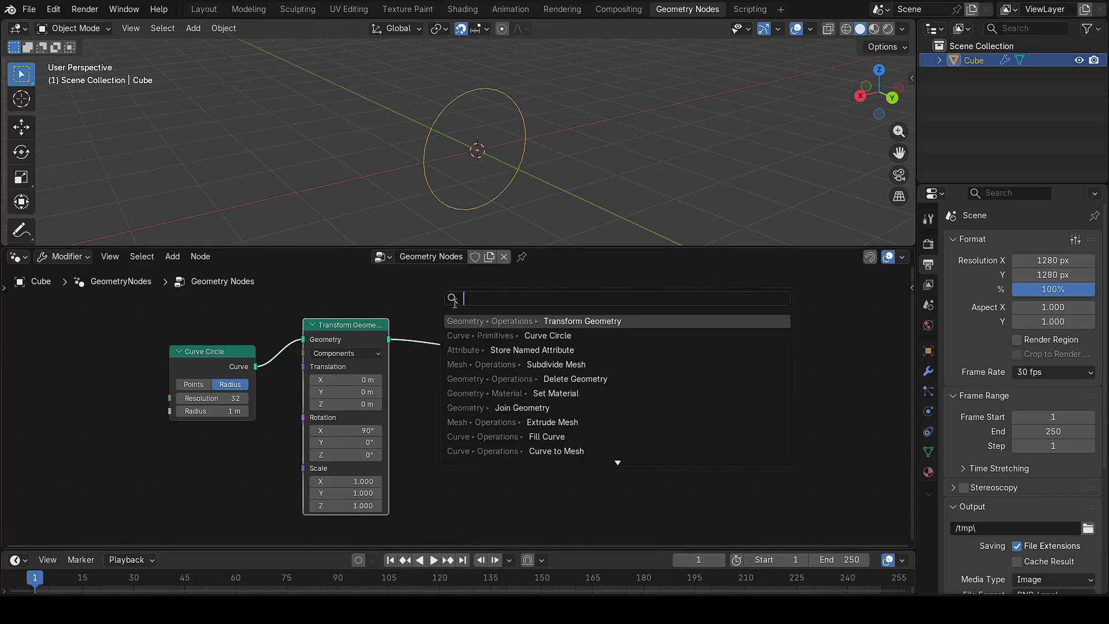
{"action": "type", "text": "trim"}
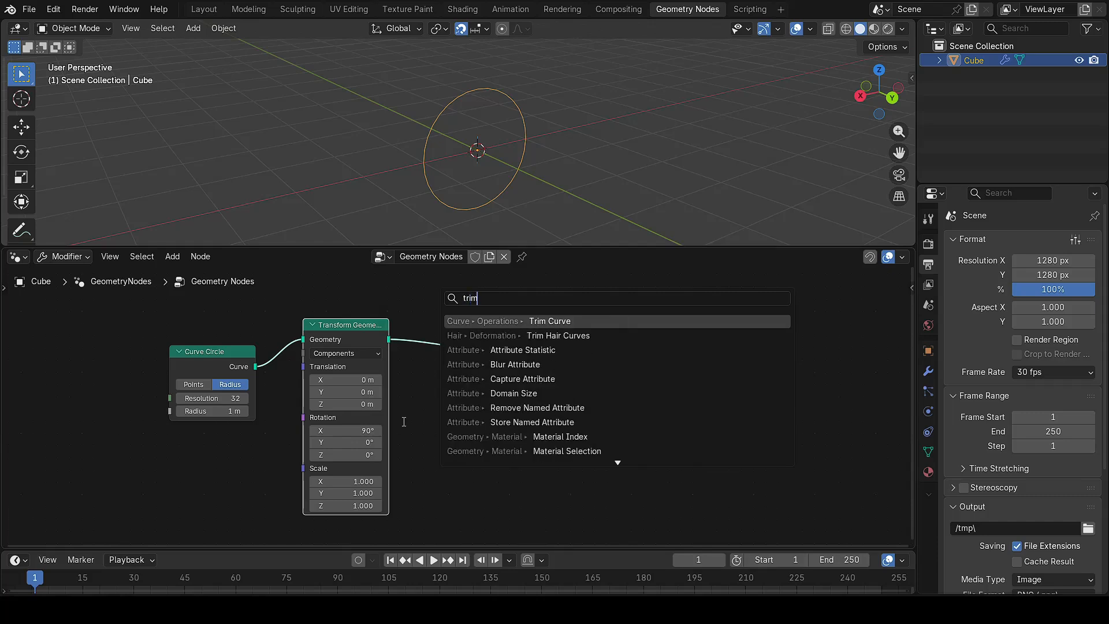
{"action": "key", "text": "Return"}
{"action": "left_click", "coordinate": [430, 327]}
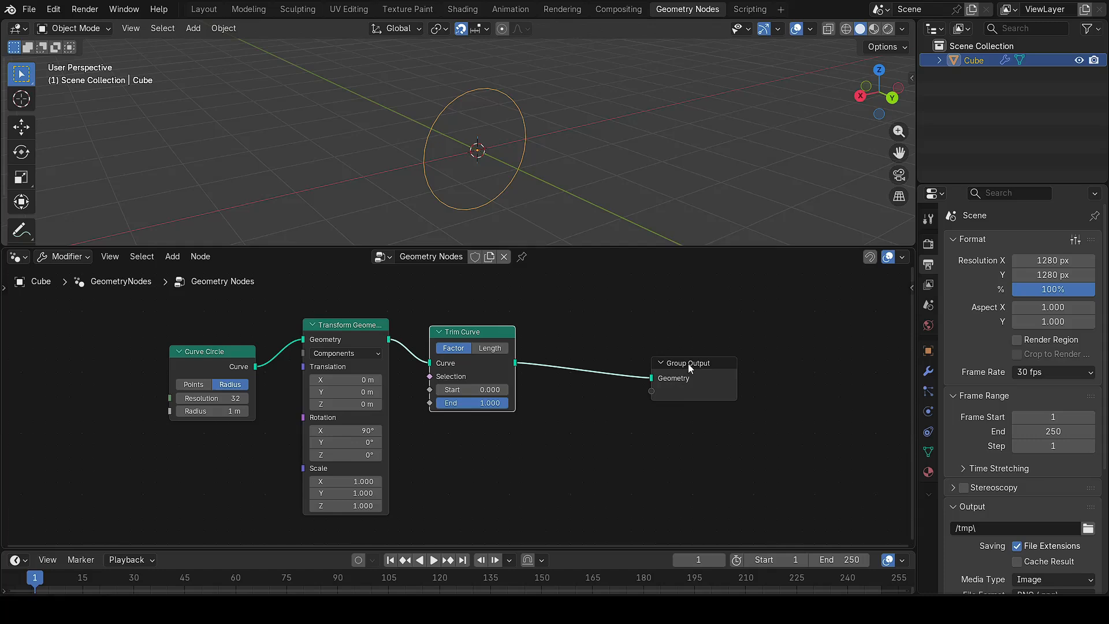
{"action": "left_click_drag", "start_coordinate": [687, 363], "coordinate": [712, 362]}
{"action": "left_click_drag", "start_coordinate": [469, 329], "coordinate": [487, 329]}
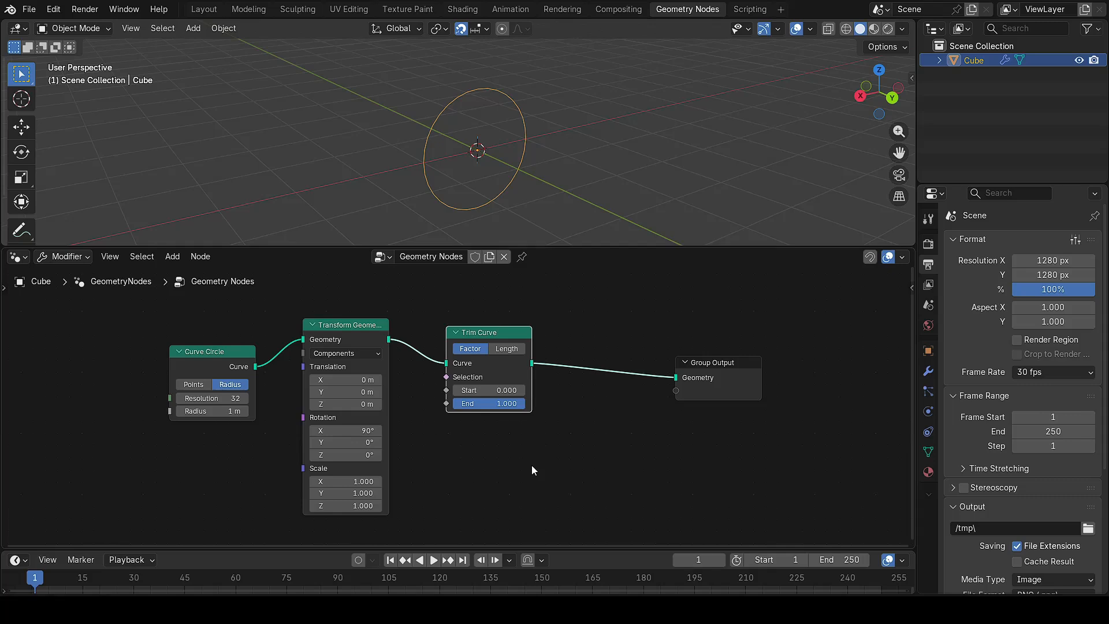
{"action": "left_click_drag", "start_coordinate": [487, 394], "coordinate": [525, 403]}
Step: Test the Trim Curve End slider and set Transform Geometry Y rotation to -90°
{"action": "mouse_move", "coordinate": [518, 409]}
{"action": "left_mouse_down"}
{"action": "mouse_move", "coordinate": [500, 403]}
{"action": "mouse_move", "coordinate": [522, 406]}
{"action": "left_mouse_up"}
{"action": "left_click", "coordinate": [349, 443]}
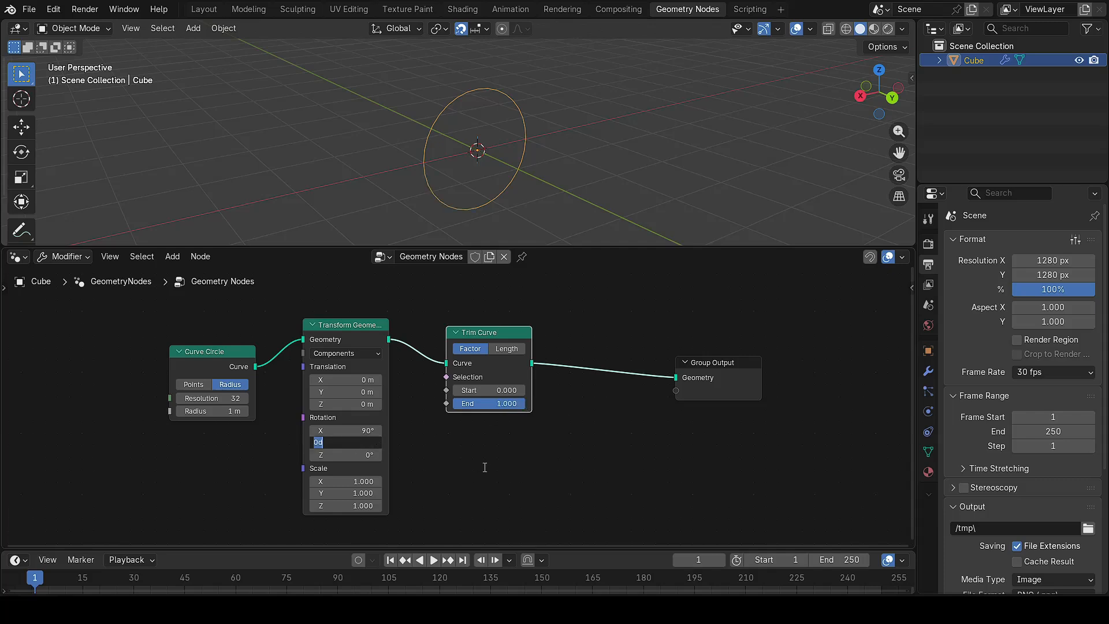
{"action": "type", "text": "-90"}
{"action": "key", "text": "Return"}
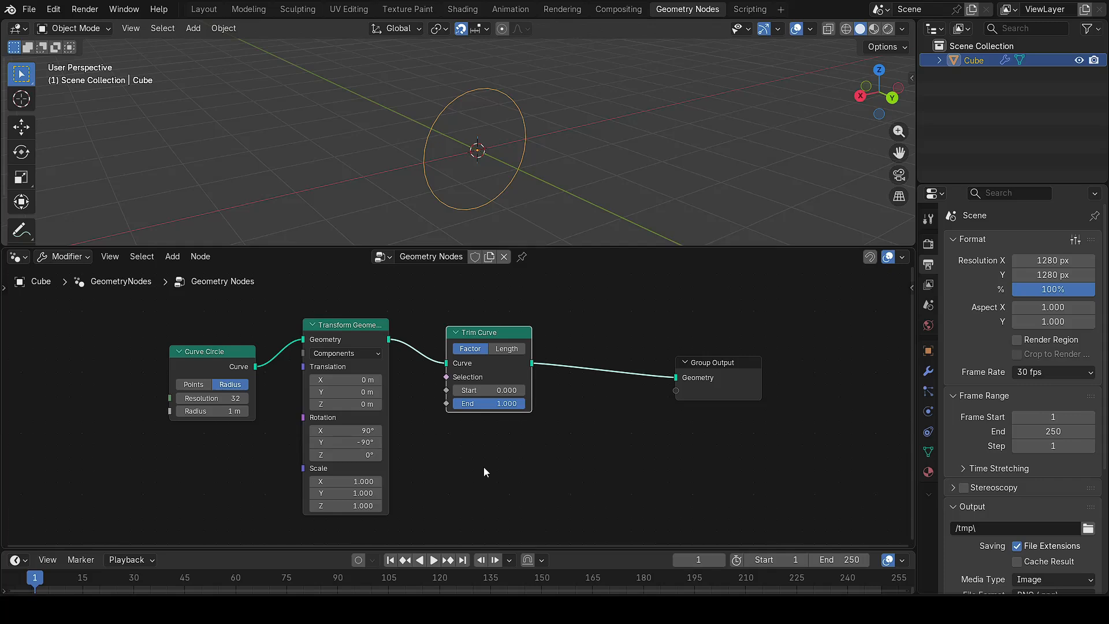
{"action": "mouse_move", "coordinate": [500, 403]}
{"action": "left_mouse_down"}
{"action": "mouse_move", "coordinate": [428, 403]}
{"action": "mouse_move", "coordinate": [521, 404]}
{"action": "left_mouse_up"}
Step: Set the Z rotation to 180°, check the trim gap, and move Group Output right
{"action": "double_click", "coordinate": [352, 455]}
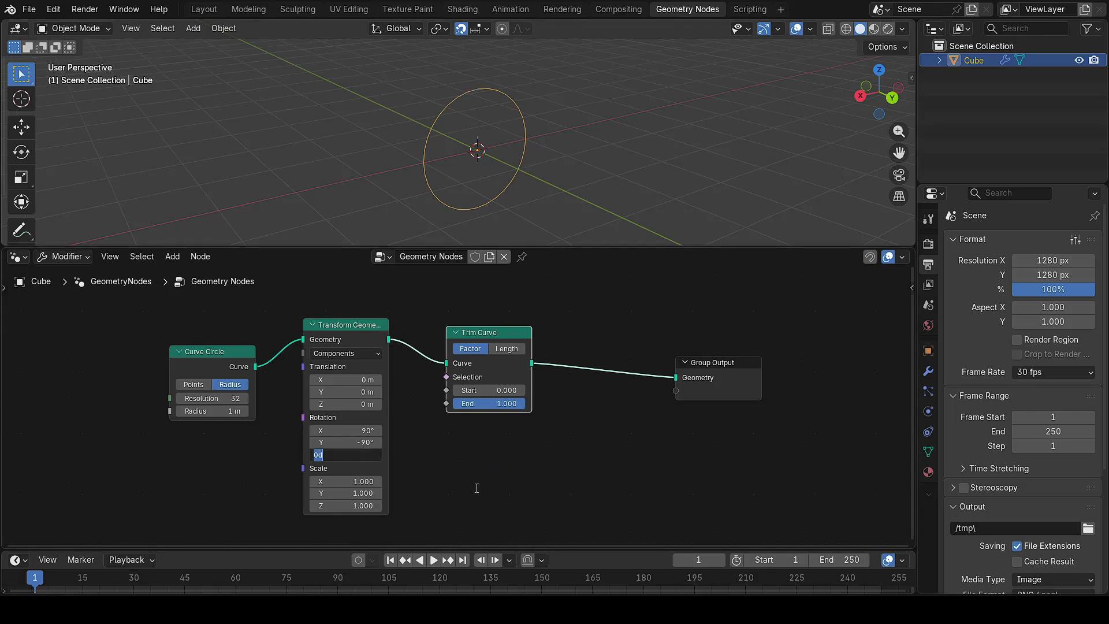
{"action": "type", "text": "180"}
{"action": "key", "text": "Return"}
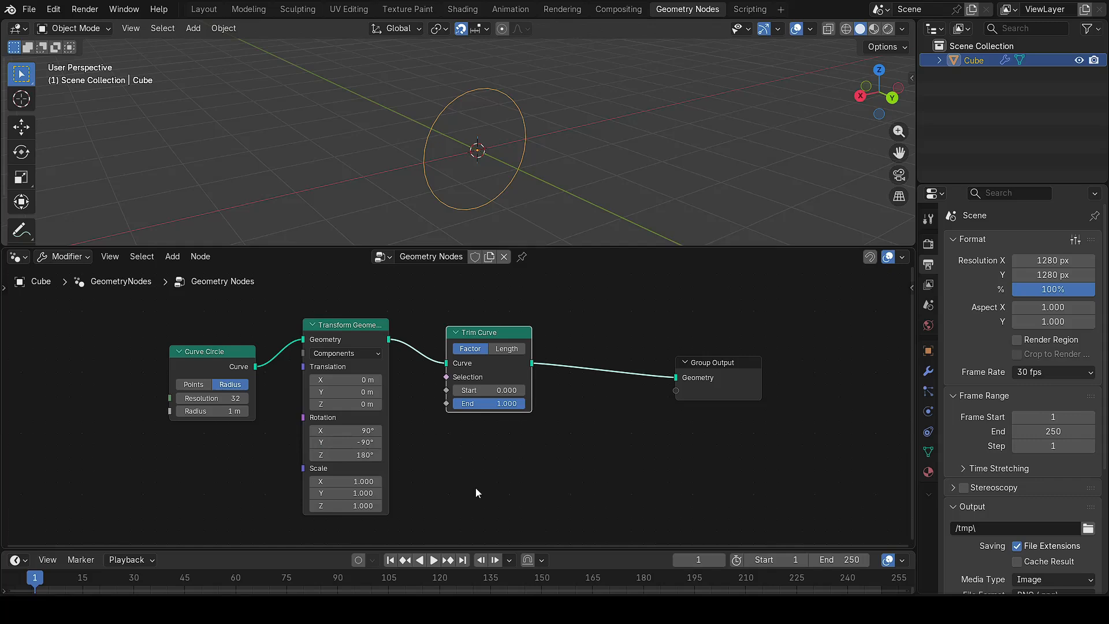
{"action": "mouse_move", "coordinate": [522, 403]}
{"action": "left_mouse_down"}
{"action": "mouse_move", "coordinate": [459, 403]}
{"action": "mouse_move", "coordinate": [525, 403]}
{"action": "left_mouse_up"}
{"action": "left_click_drag", "start_coordinate": [721, 365], "coordinate": [816, 353]}
Step: Insert a Curve to Mesh node just before Group Output
{"action": "key", "text": "shift+a"}
{"action": "left_click", "coordinate": [634, 288]}
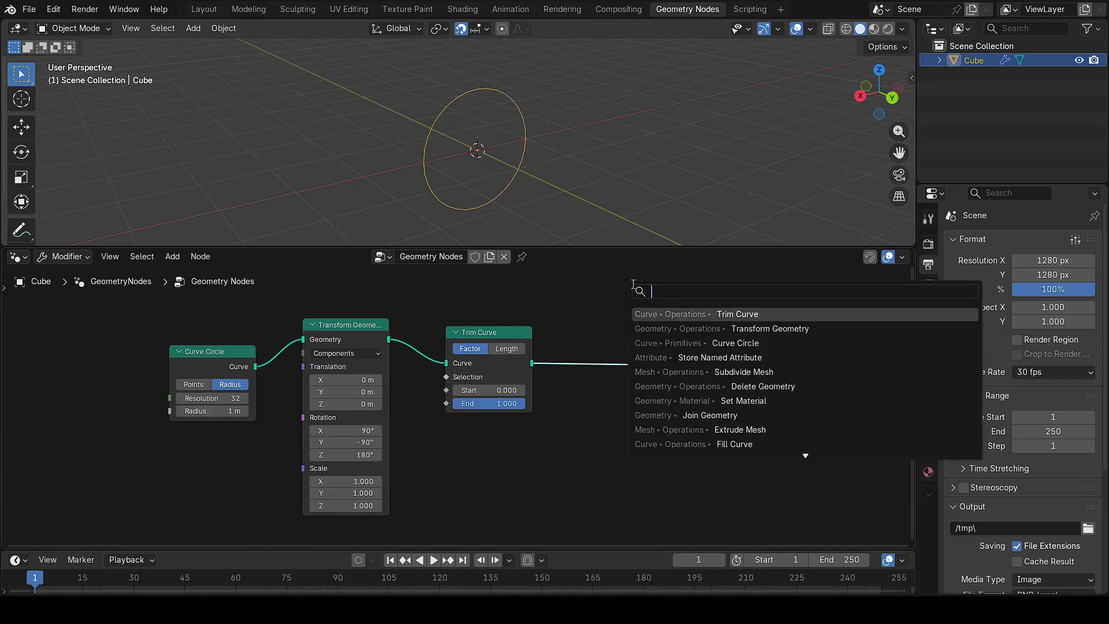
{"action": "type", "text": "curve to"}
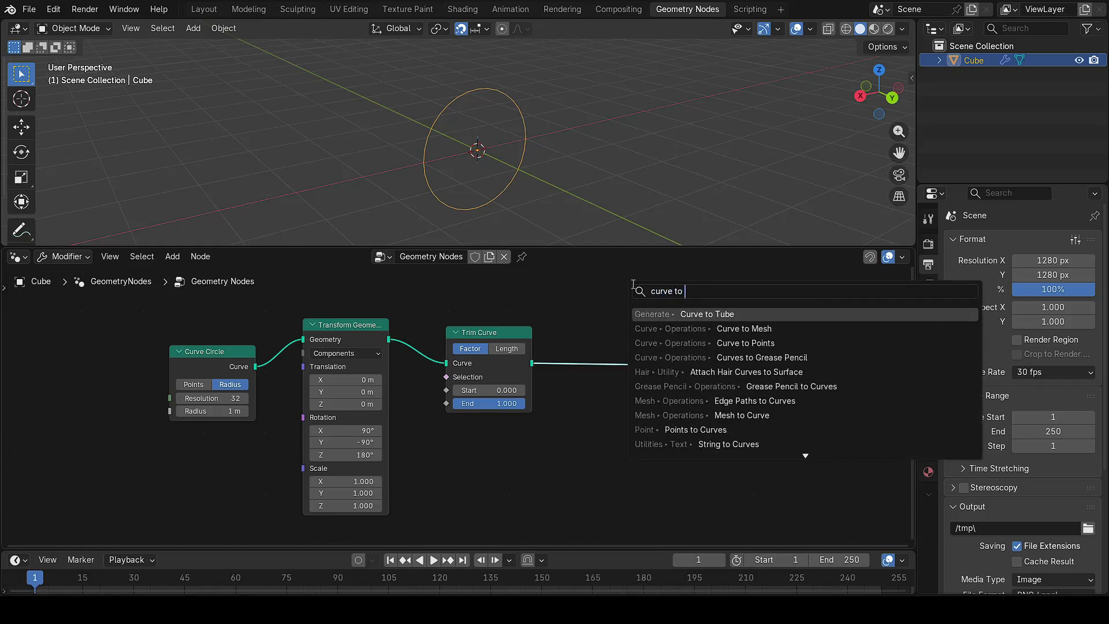
{"action": "left_click", "coordinate": [734, 331]}
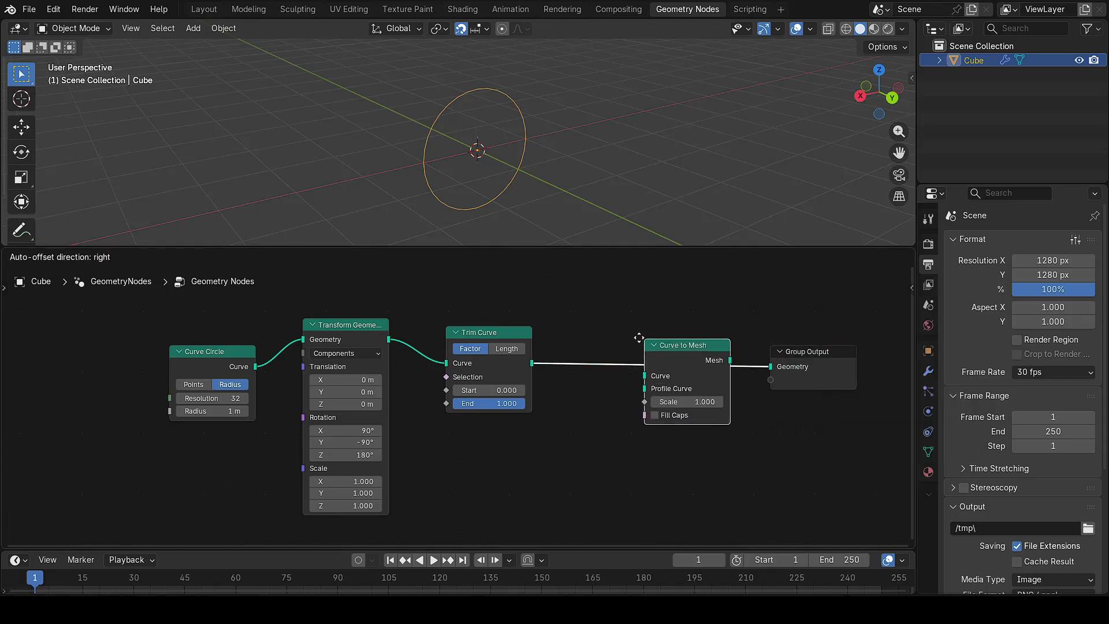
{"action": "left_click", "coordinate": [618, 330]}
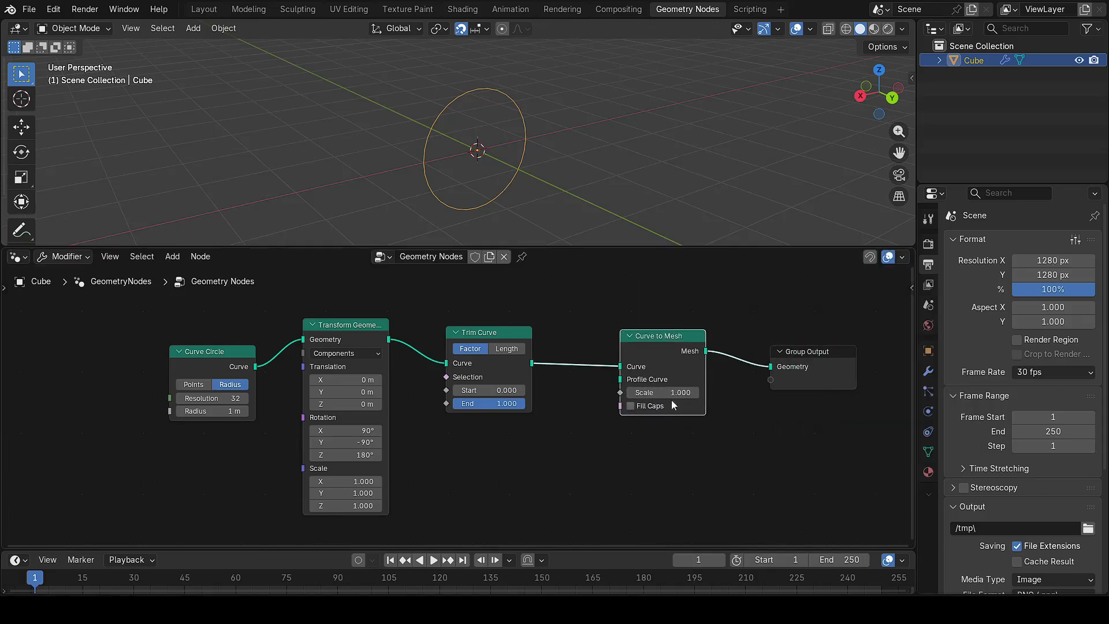
Step: Connect a new Curve Circle as the tube's profile curve with radius 0.05 m
{"action": "left_click_drag", "start_coordinate": [620, 380], "coordinate": [575, 460]}
{"action": "type", "text": "curve"}
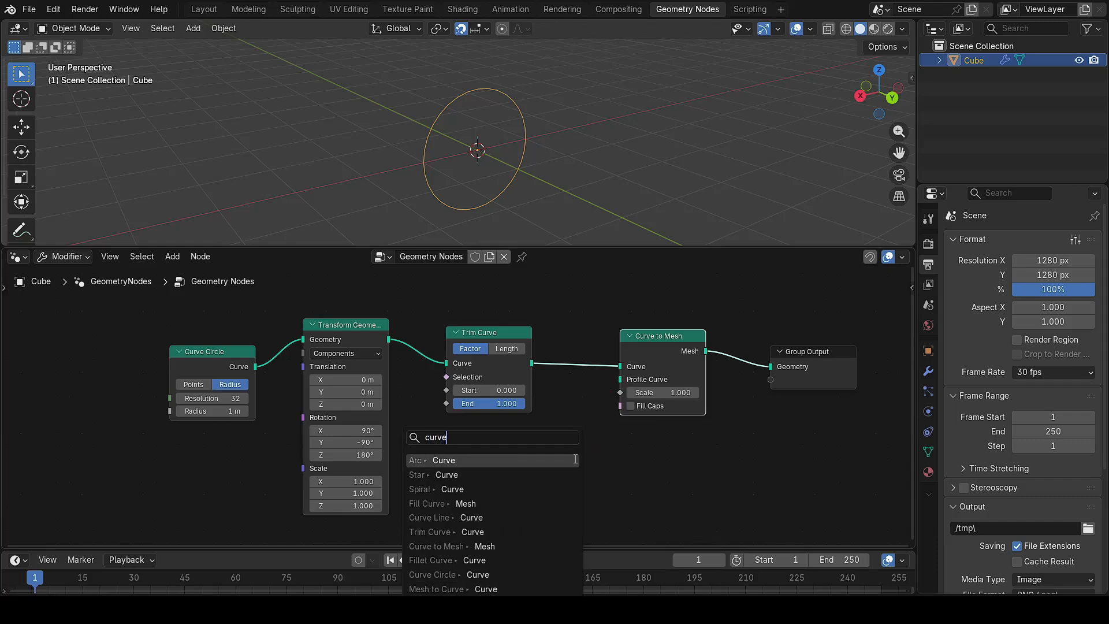
{"action": "type", "text": " cir"}
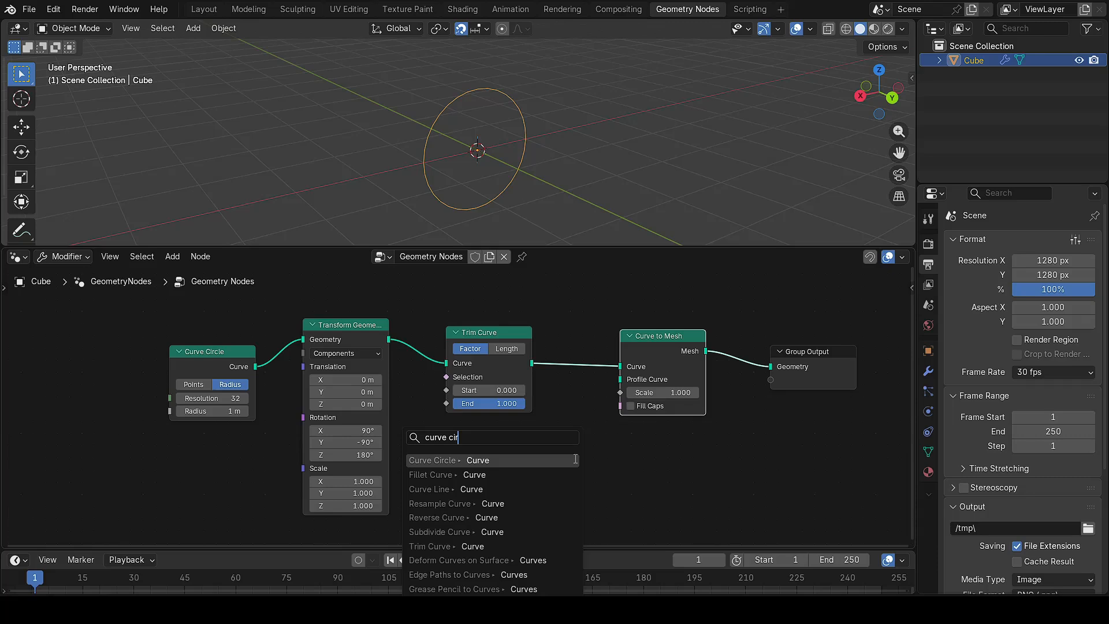
{"action": "left_click", "coordinate": [459, 460]}
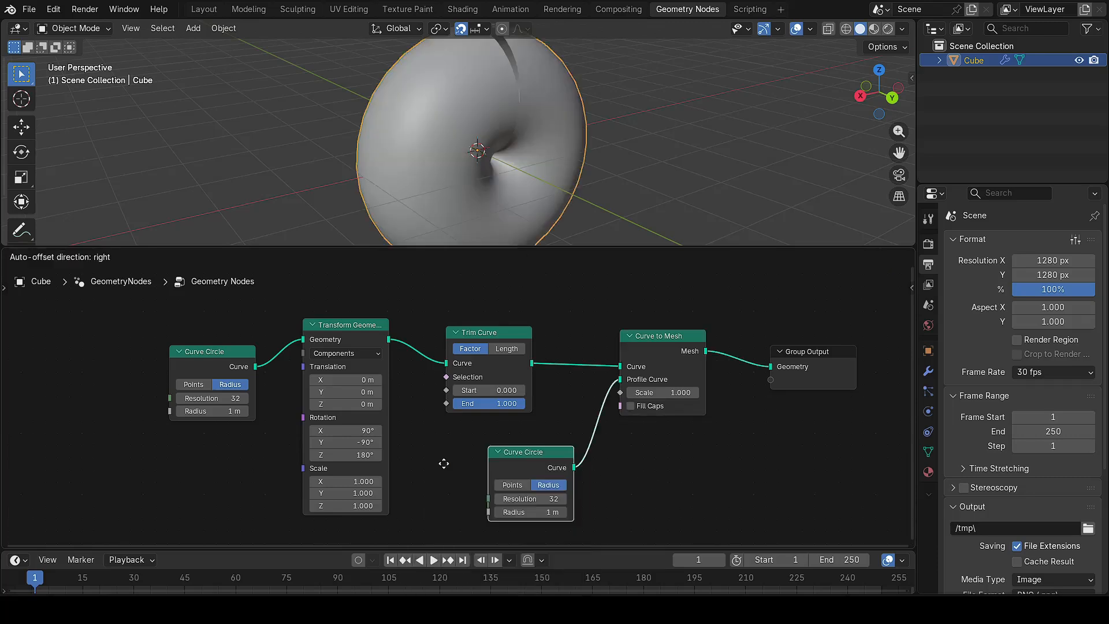
{"action": "left_click", "coordinate": [430, 478]}
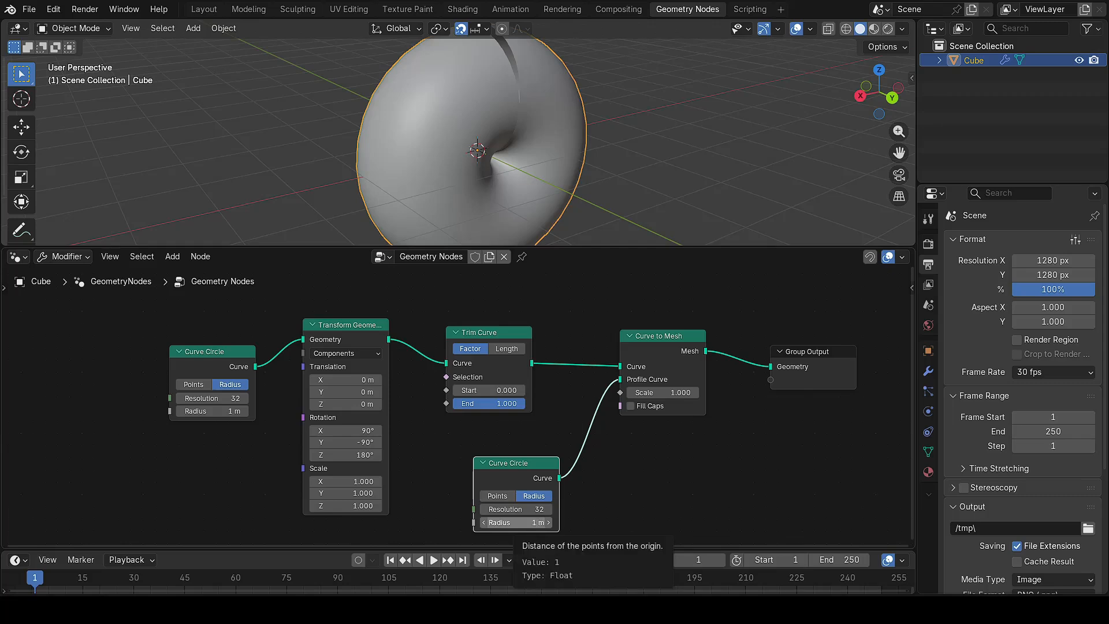
{"action": "left_click", "coordinate": [533, 523]}
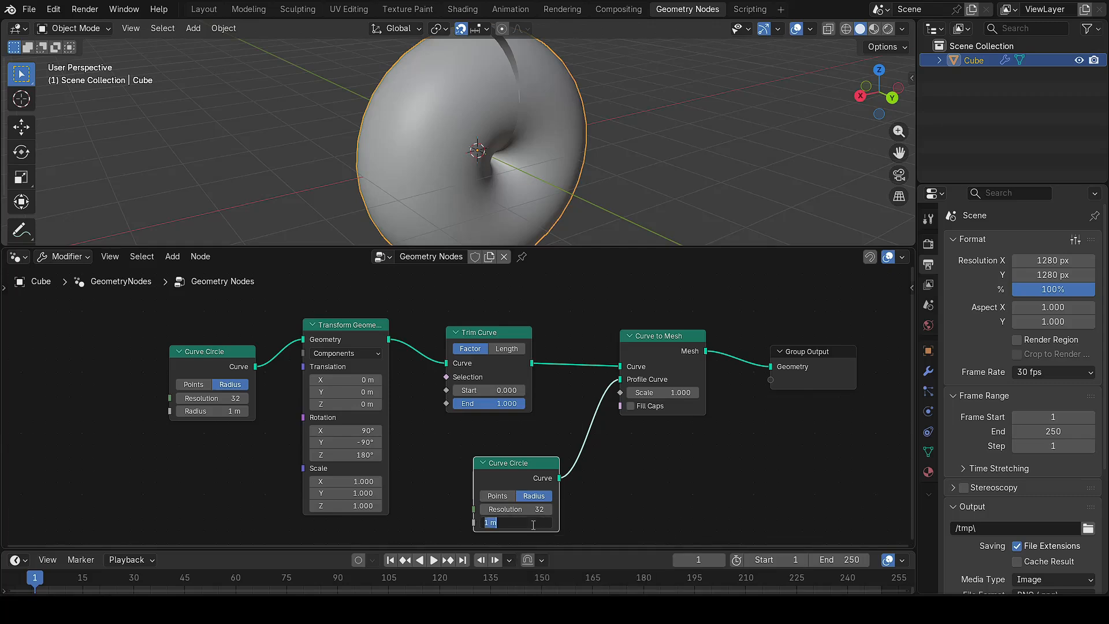
{"action": "type", "text": "0."}
{"action": "type", "text": "05"}
{"action": "key", "text": "Return"}
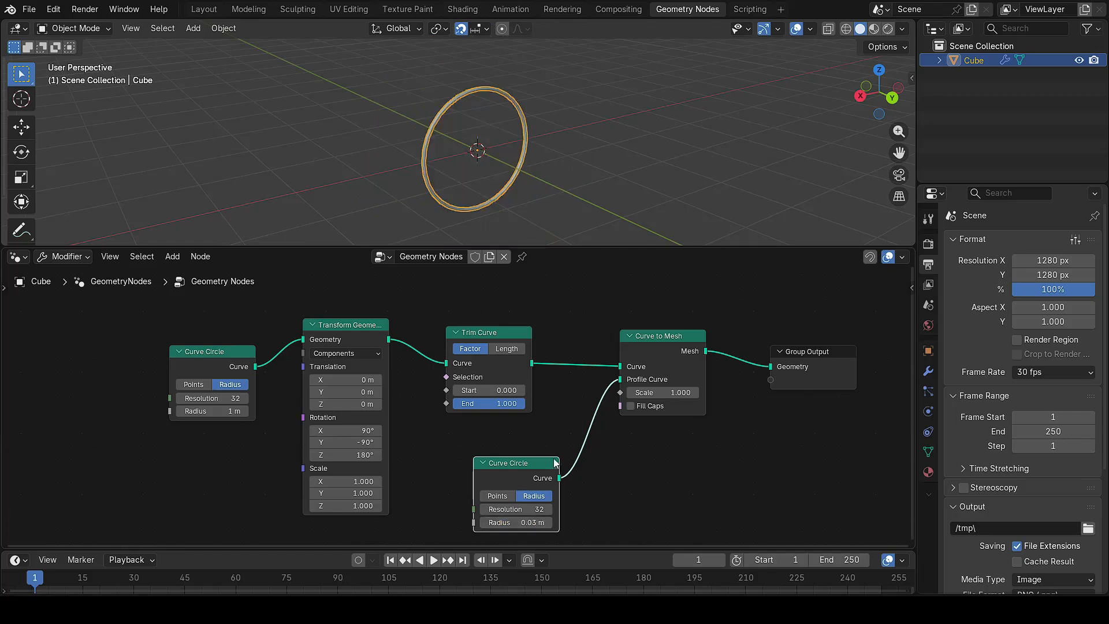
Step: Recentre the 3D view on the tube and test how Trim Curve End shortens it
{"action": "left_click", "coordinate": [572, 136]}
{"action": "scroll", "coordinate": [557, 169], "scroll_direction": "up", "scroll_amount": 2}
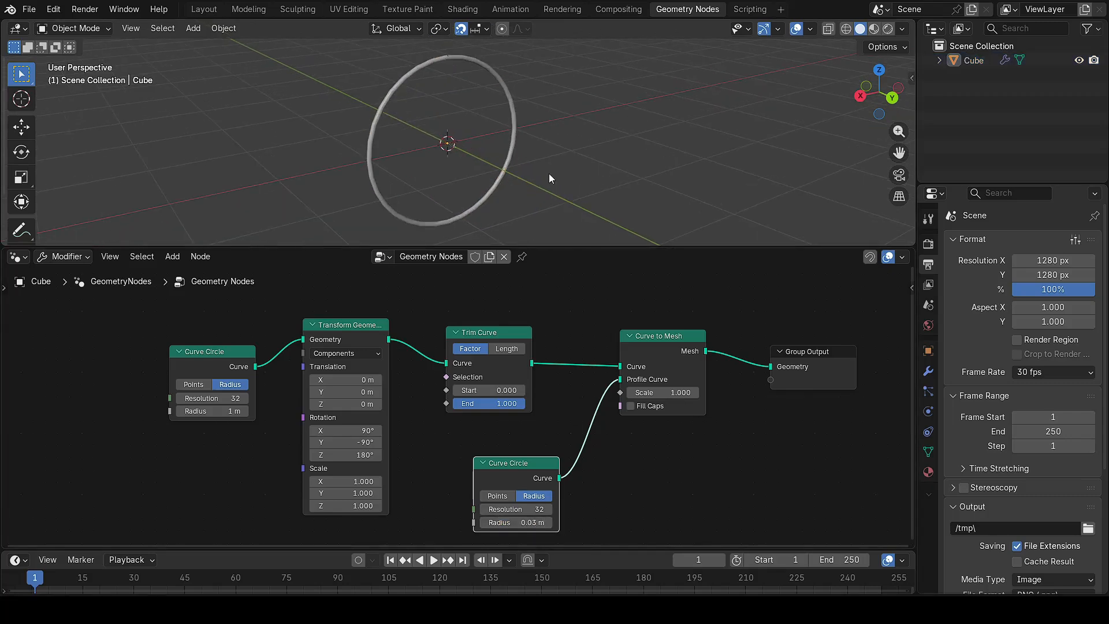
{"action": "middle_click_drag", "start_coordinate": [548, 173], "coordinate": [635, 176], "text": "shift"}
{"action": "left_click_drag", "start_coordinate": [511, 403], "coordinate": [453, 390]}
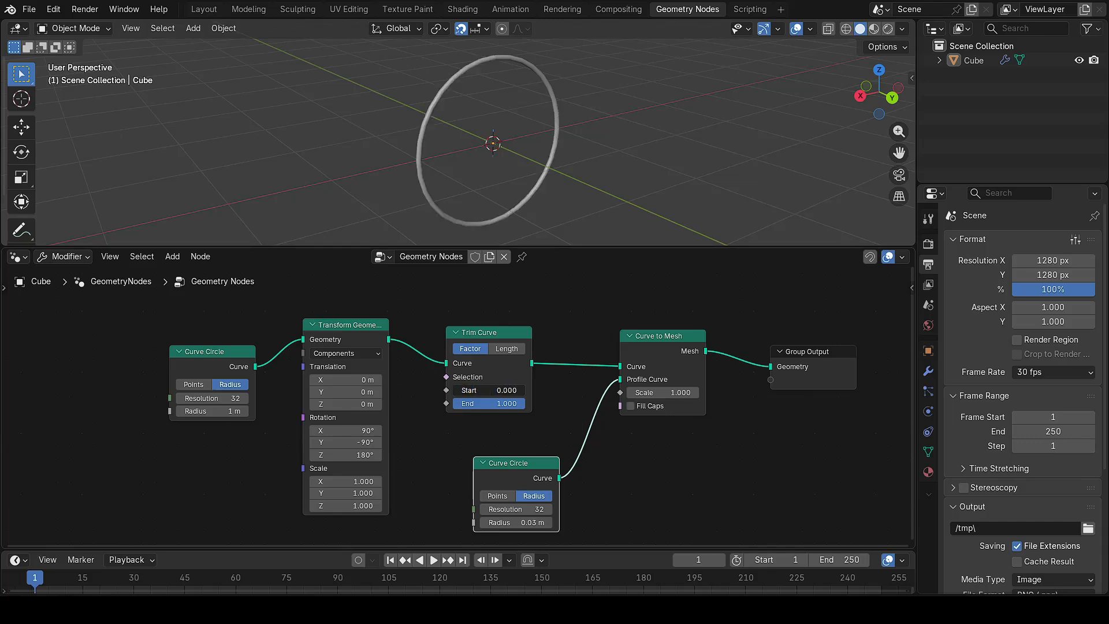
{"action": "middle_click_drag", "start_coordinate": [677, 490], "coordinate": [719, 480]}
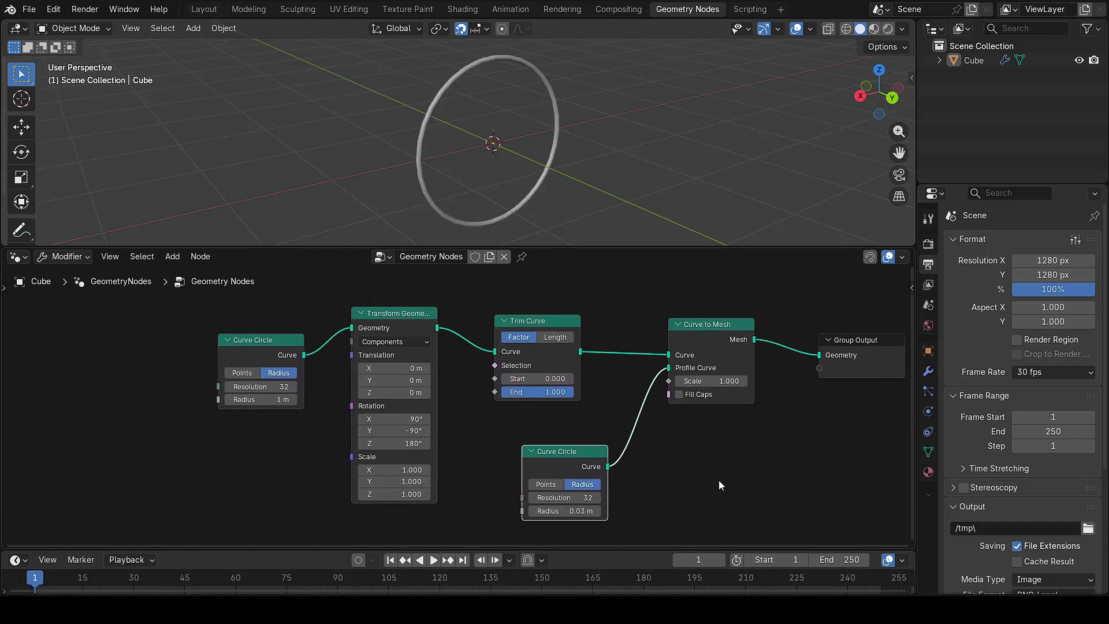
Step: Move the first nodes left and feed Trim Curve End from a new Value node set to 0
{"action": "left_click_drag", "start_coordinate": [176, 316], "coordinate": [436, 415]}
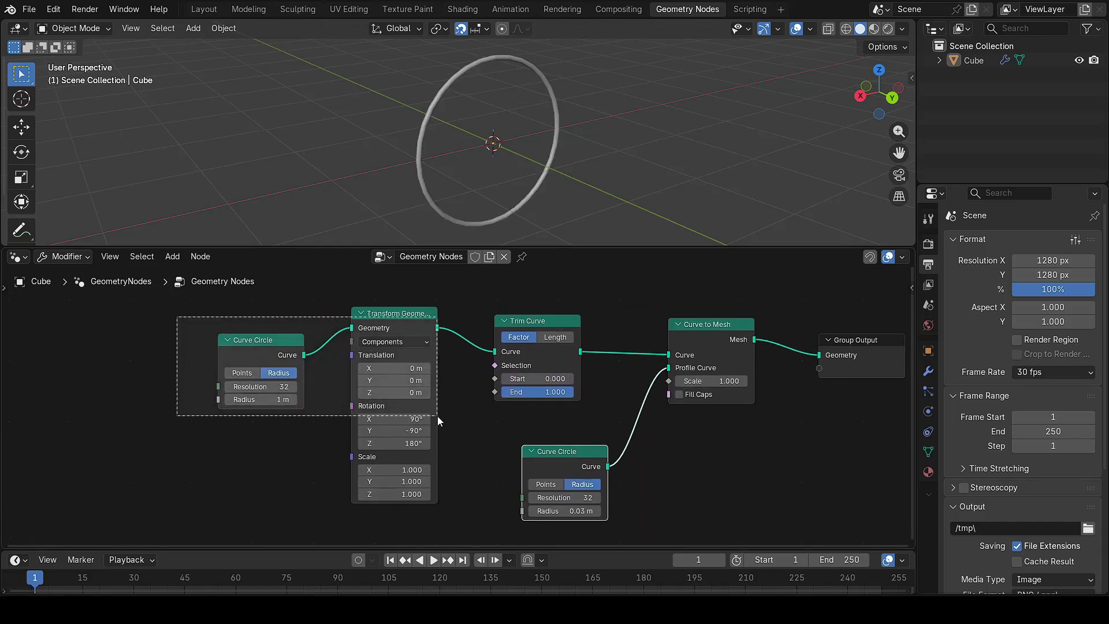
{"action": "left_click_drag", "start_coordinate": [436, 328], "coordinate": [236, 327]}
{"action": "left_click_drag", "start_coordinate": [495, 392], "coordinate": [424, 432]}
{"action": "type", "text": "value"}
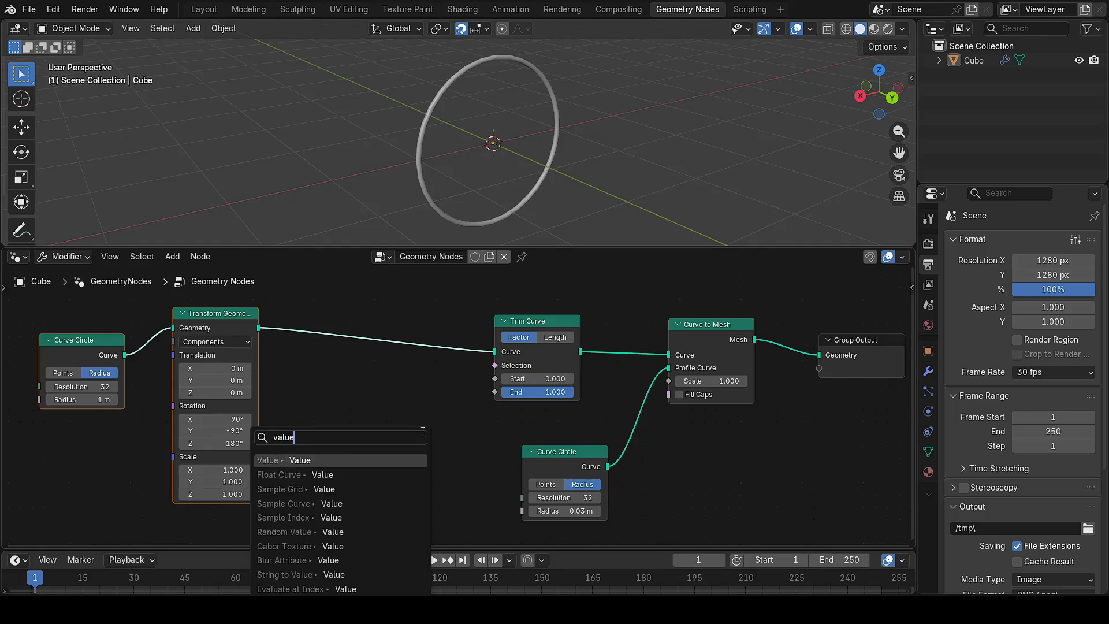
{"action": "key", "text": "Return"}
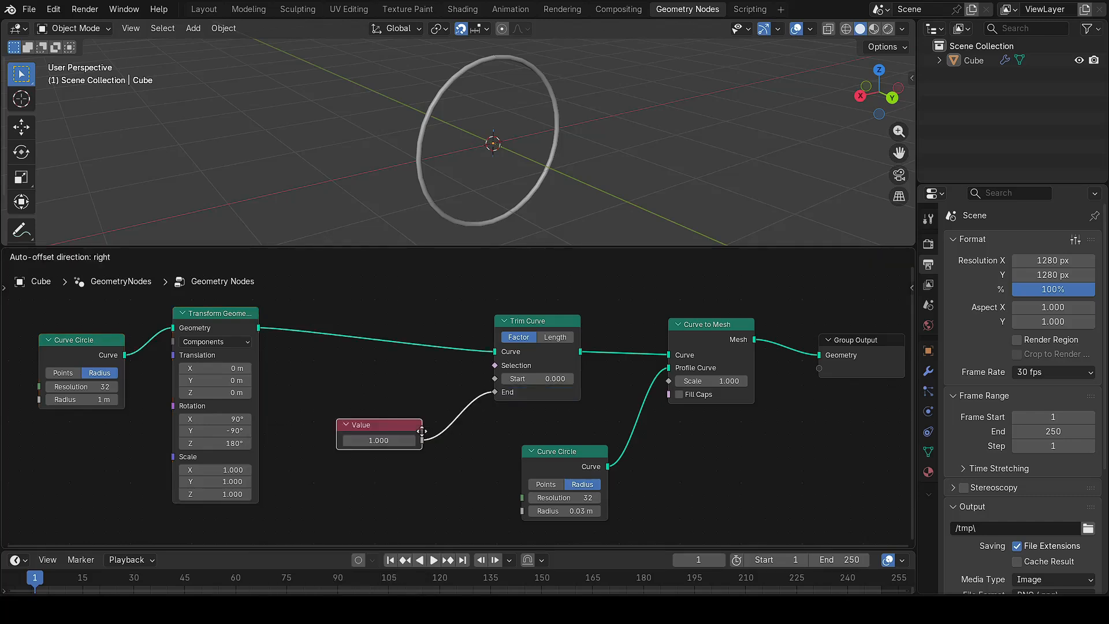
{"action": "left_click", "coordinate": [405, 440]}
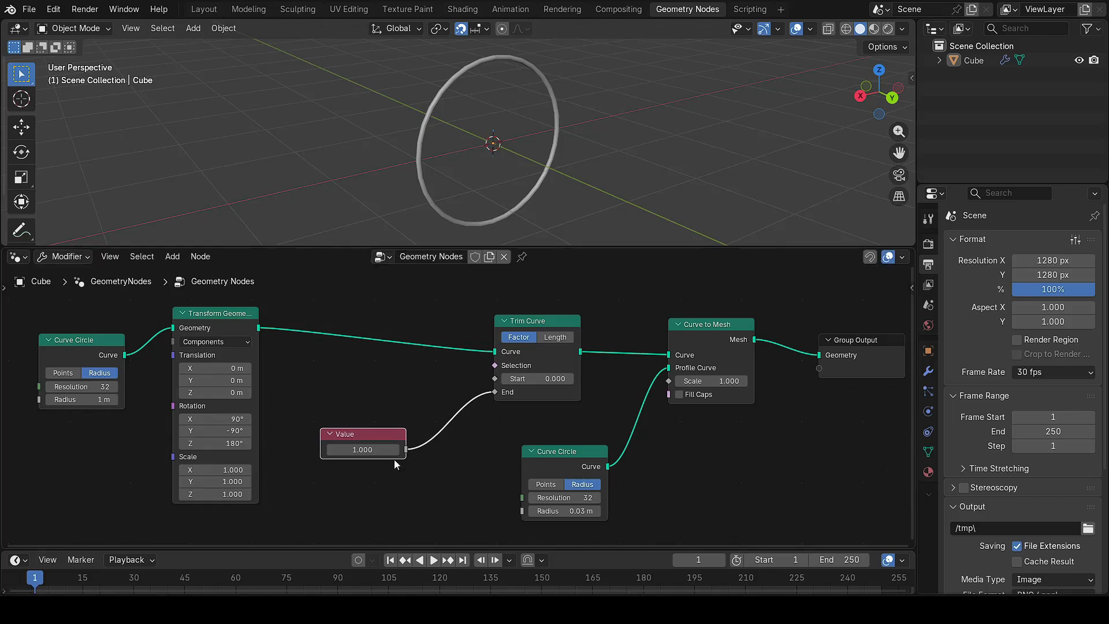
{"action": "left_click", "coordinate": [382, 450]}
{"action": "type", "text": "0"}
{"action": "key", "text": "Return"}
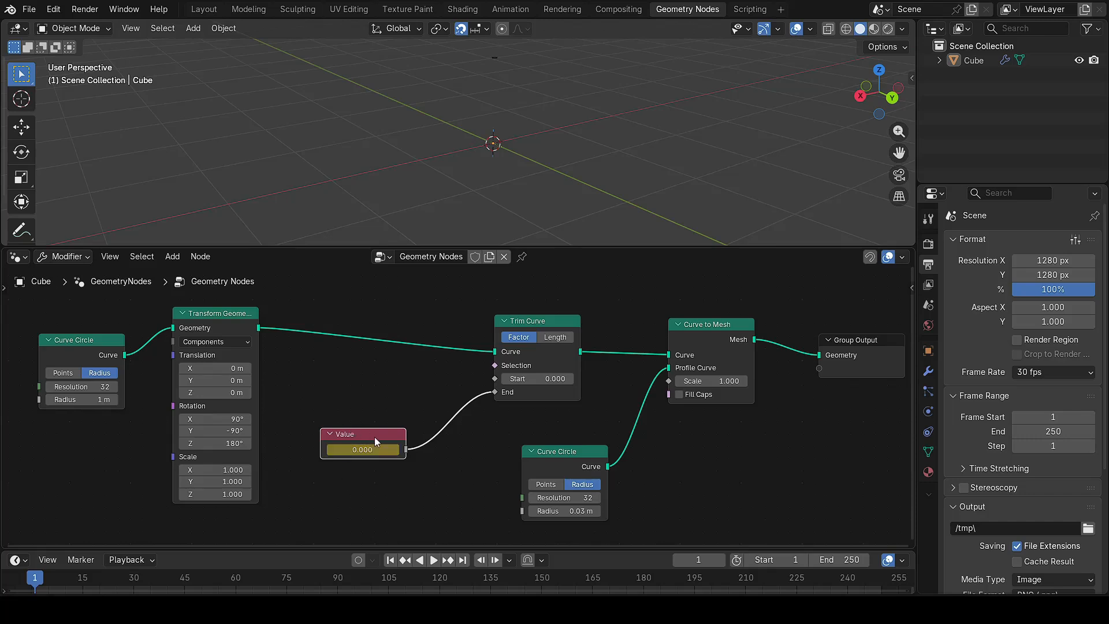
Step: At frame 60, set the Value node to 1 and keyframe it
{"action": "left_click_drag", "start_coordinate": [311, 550], "coordinate": [312, 544]}
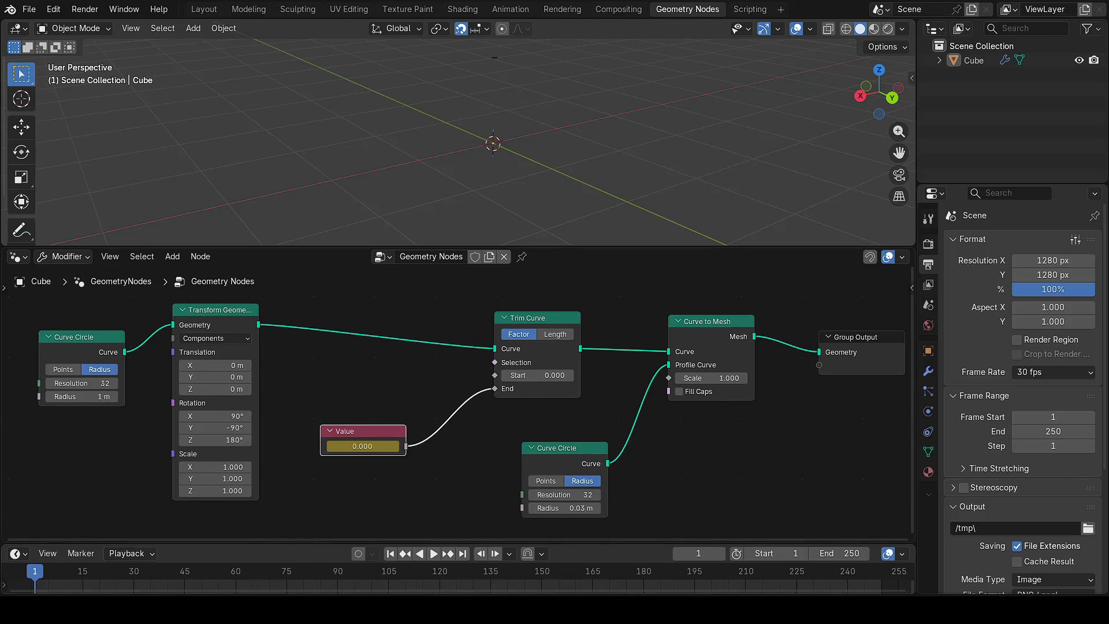
{"action": "left_click_drag", "start_coordinate": [33, 567], "coordinate": [236, 592]}
{"action": "left_click", "coordinate": [373, 446]}
{"action": "type", "text": "1"}
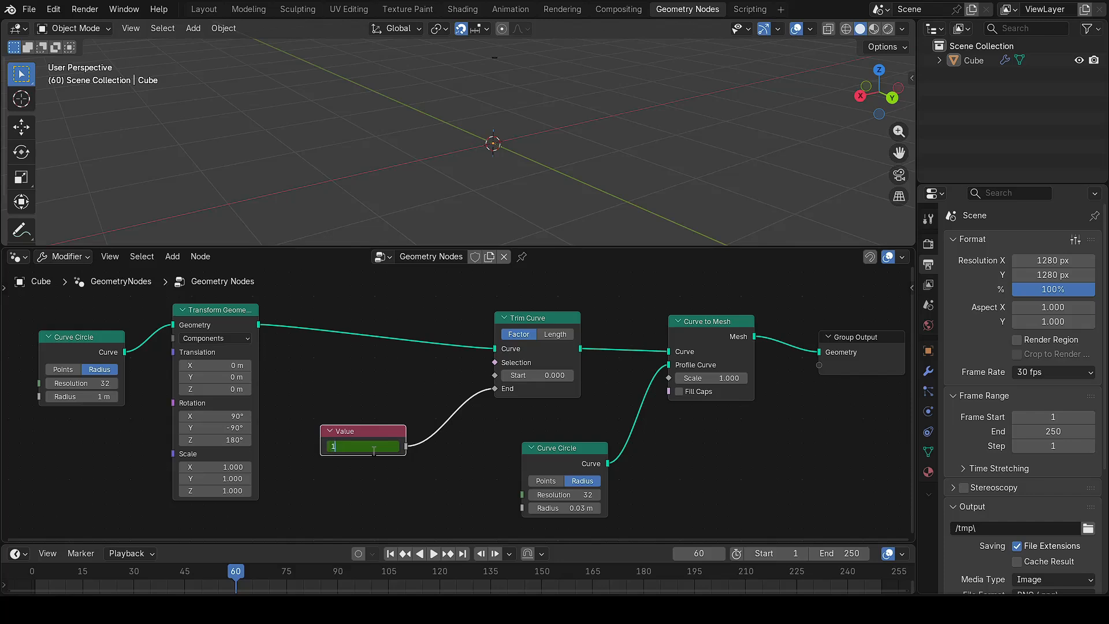
{"action": "key", "text": "Return"}
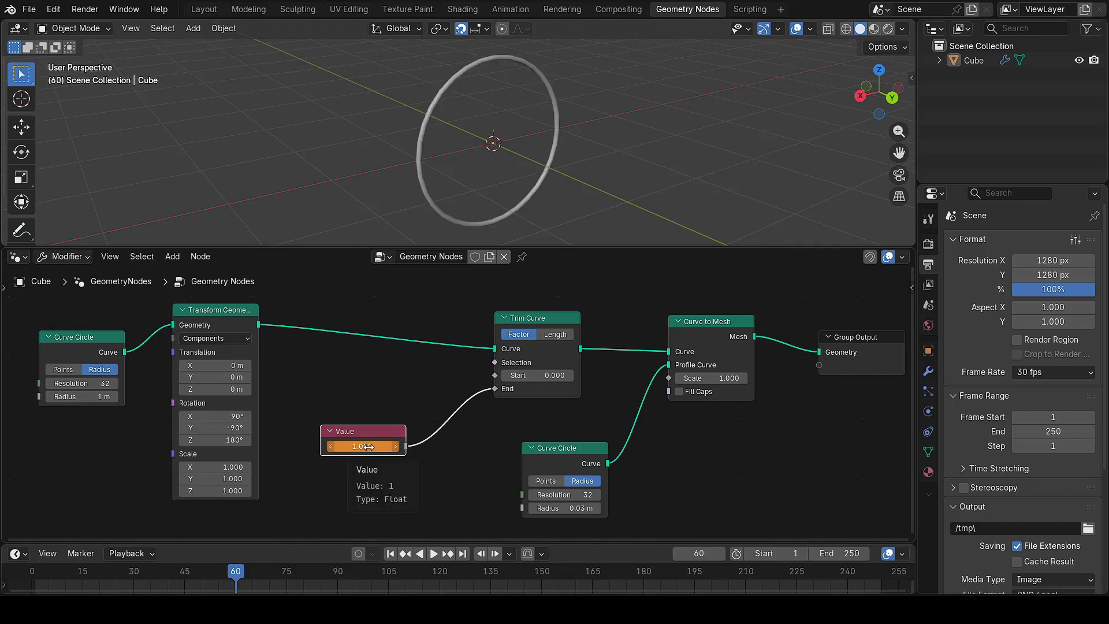
{"action": "key", "text": "i"}
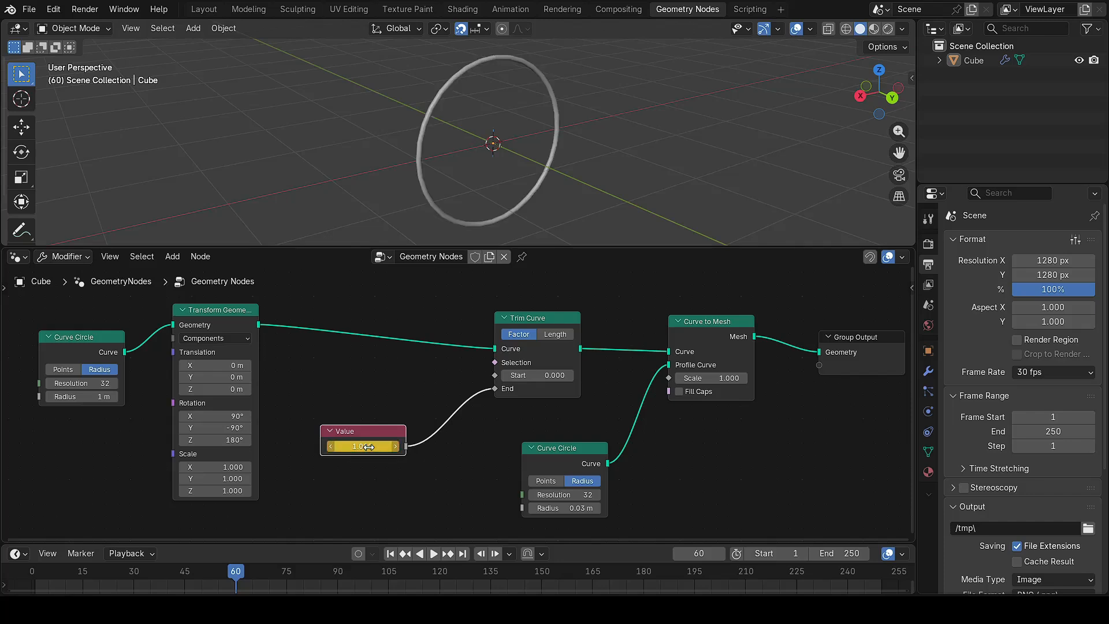
{"action": "left_click", "coordinate": [427, 500]}
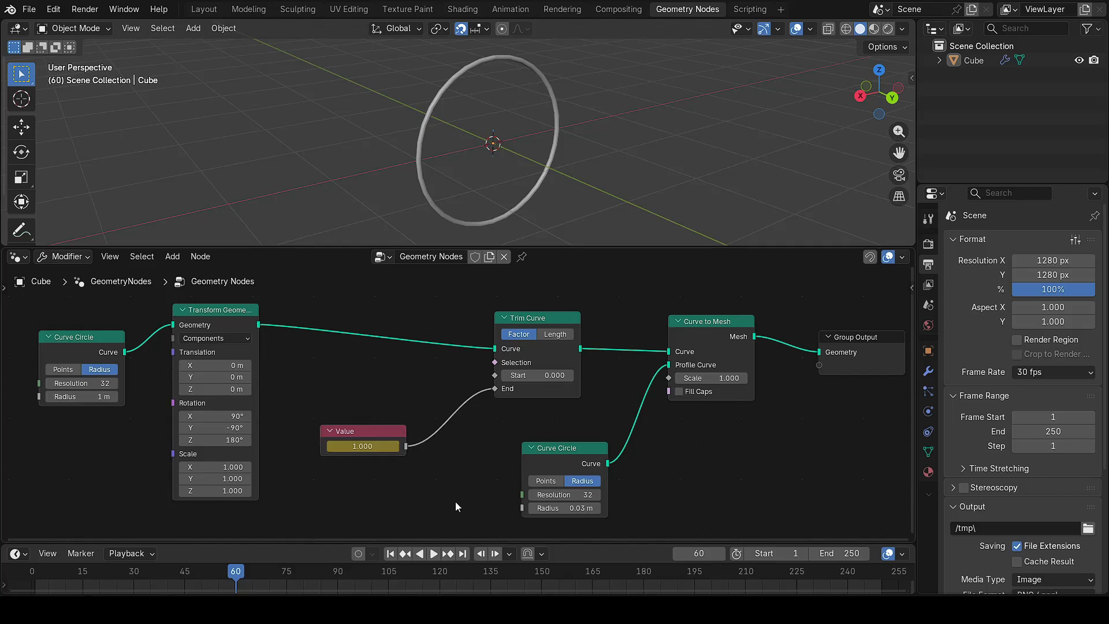
Step: Set the animation end frame to 60 and play the growing ring
{"action": "left_click", "coordinate": [848, 556]}
{"action": "type", "text": "60"}
{"action": "key", "text": "Return"}
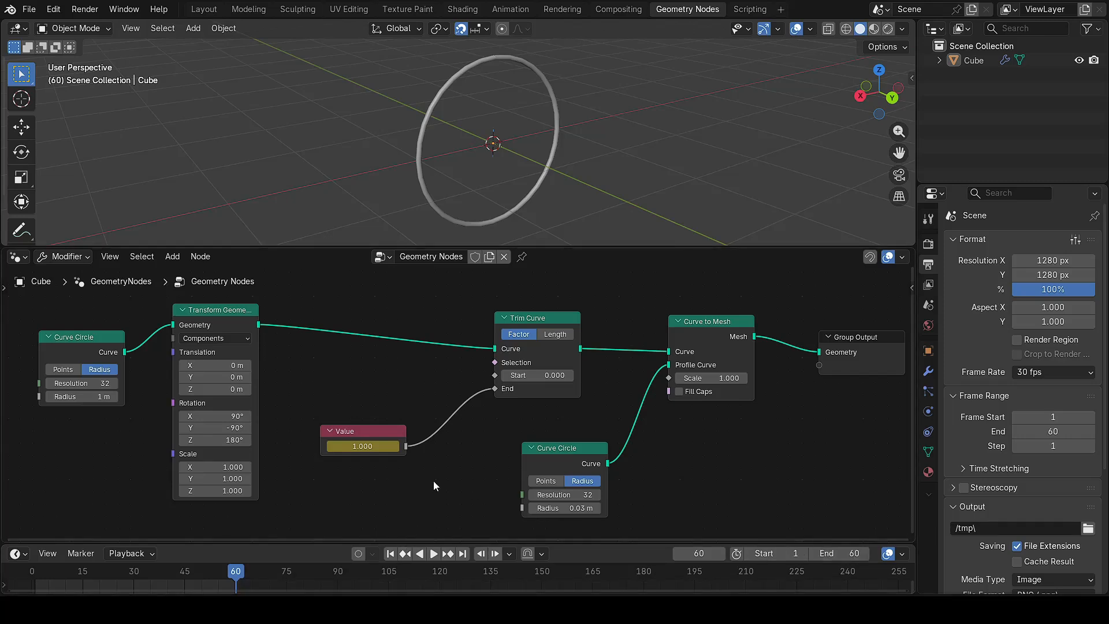
{"action": "key", "text": "space"}
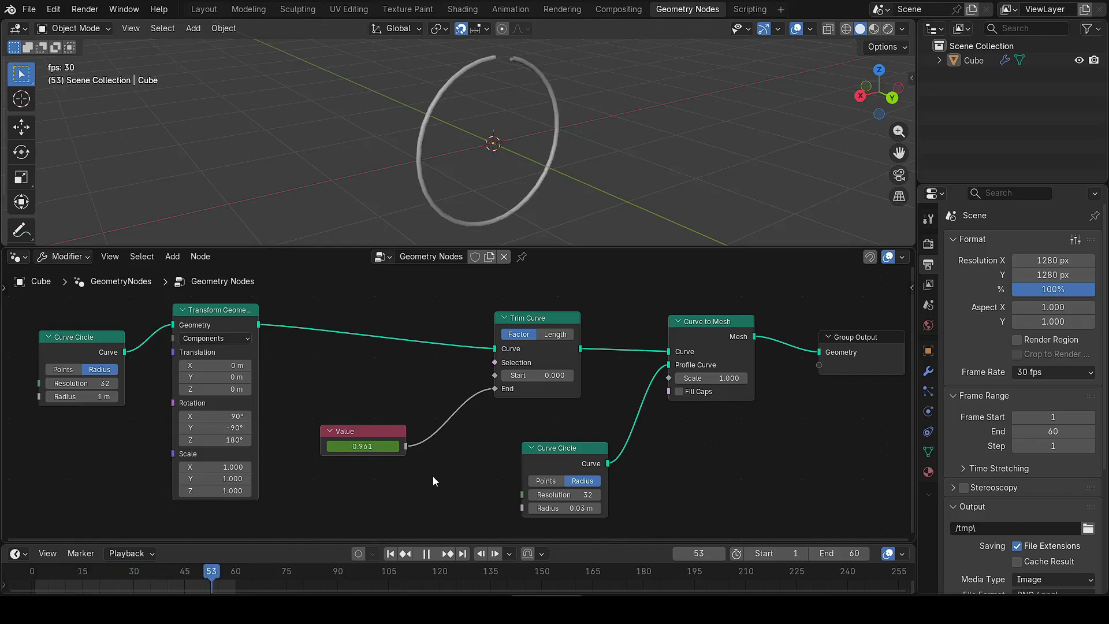
Step: Stop playback and scrub to frame 23 to see a partial ring
{"action": "key", "text": "Escape"}
{"action": "left_click_drag", "start_coordinate": [35, 573], "coordinate": [109, 580]}
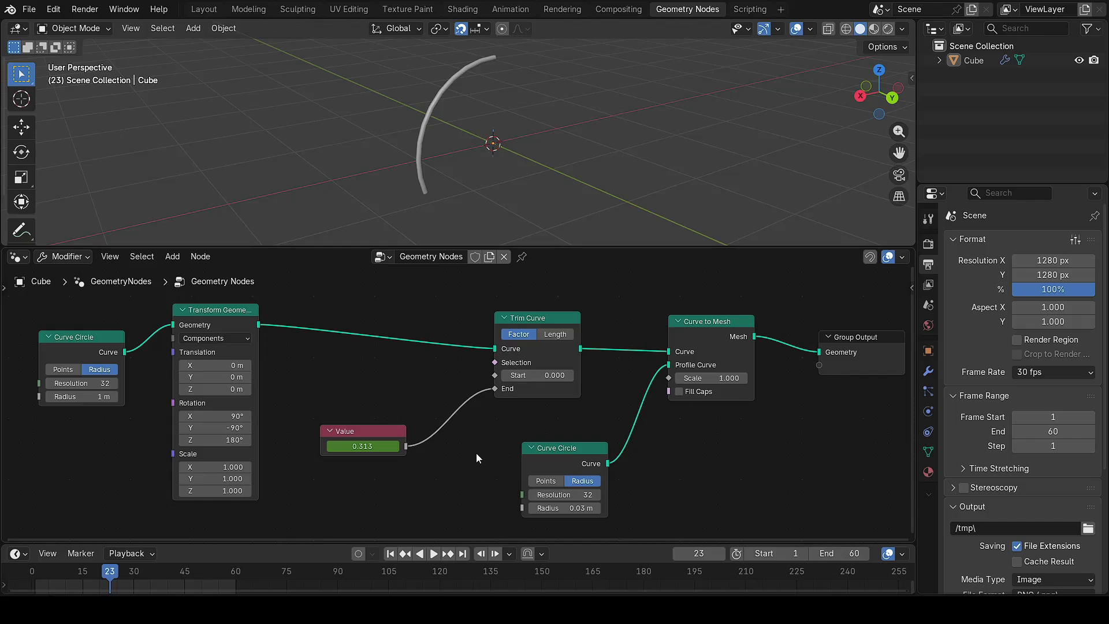
{"action": "scroll", "coordinate": [706, 447], "scroll_direction": "down", "scroll_amount": 1}
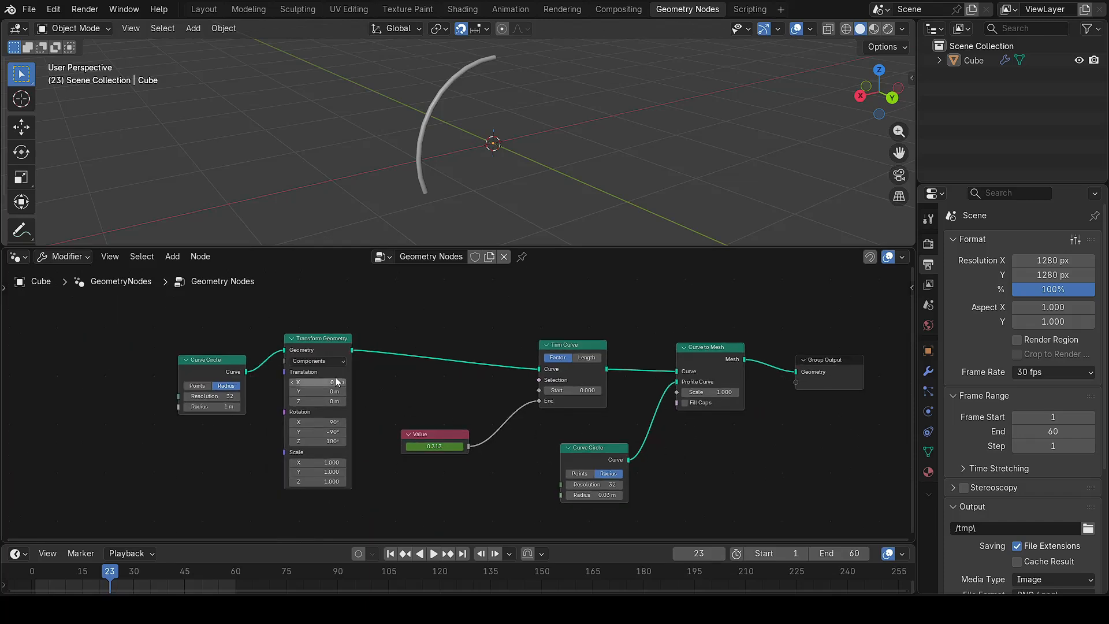
Step: Move Curve Circle and Transform Geometry left, and shift the profile circle and Curve to Mesh right
{"action": "left_click_drag", "start_coordinate": [150, 335], "coordinate": [359, 498]}
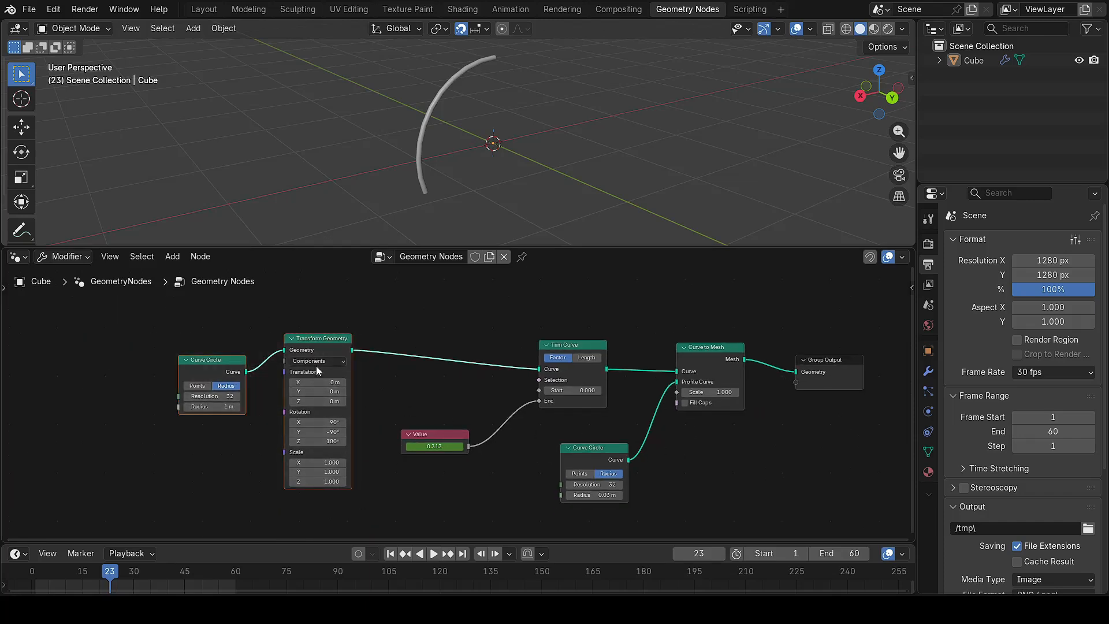
{"action": "left_click_drag", "start_coordinate": [321, 348], "coordinate": [293, 370]}
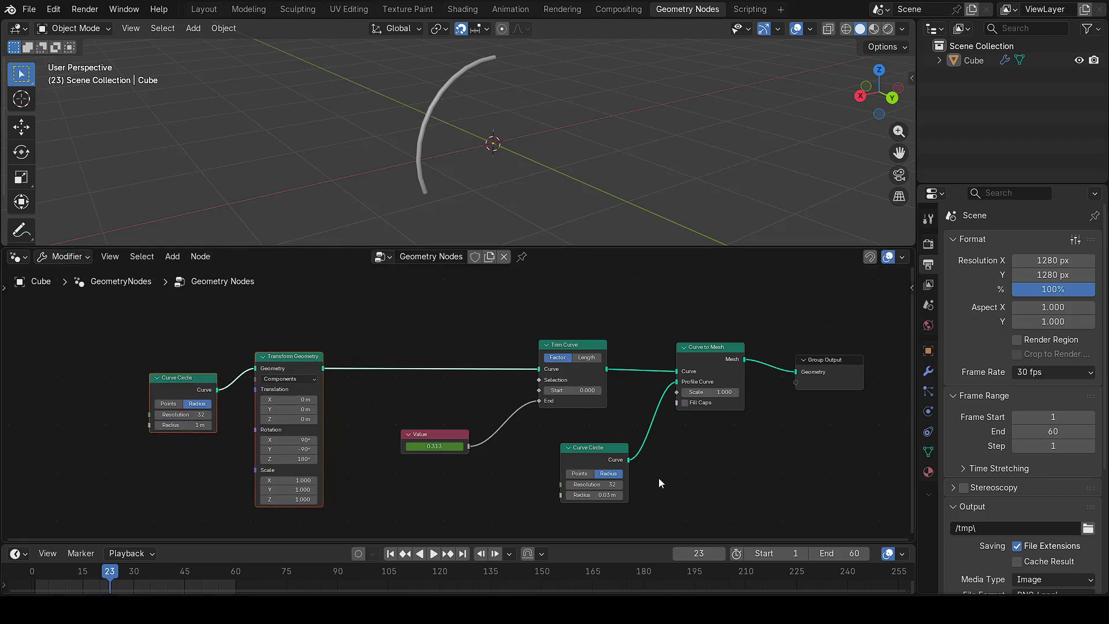
{"action": "left_click_drag", "start_coordinate": [611, 514], "coordinate": [729, 383]}
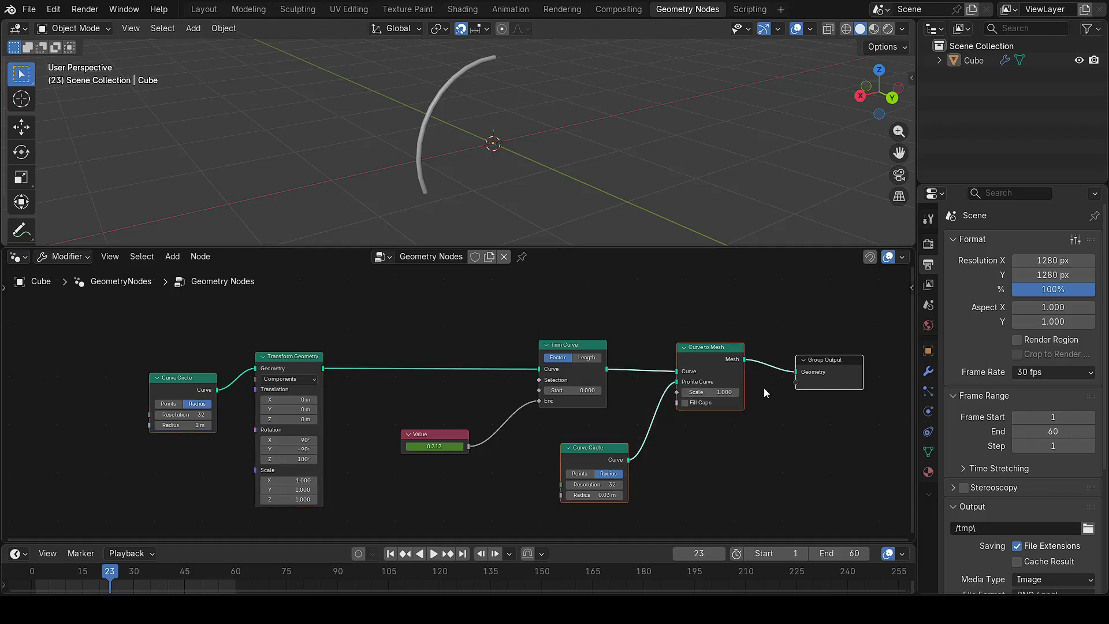
{"action": "middle_click_drag", "start_coordinate": [758, 443], "coordinate": [535, 445]}
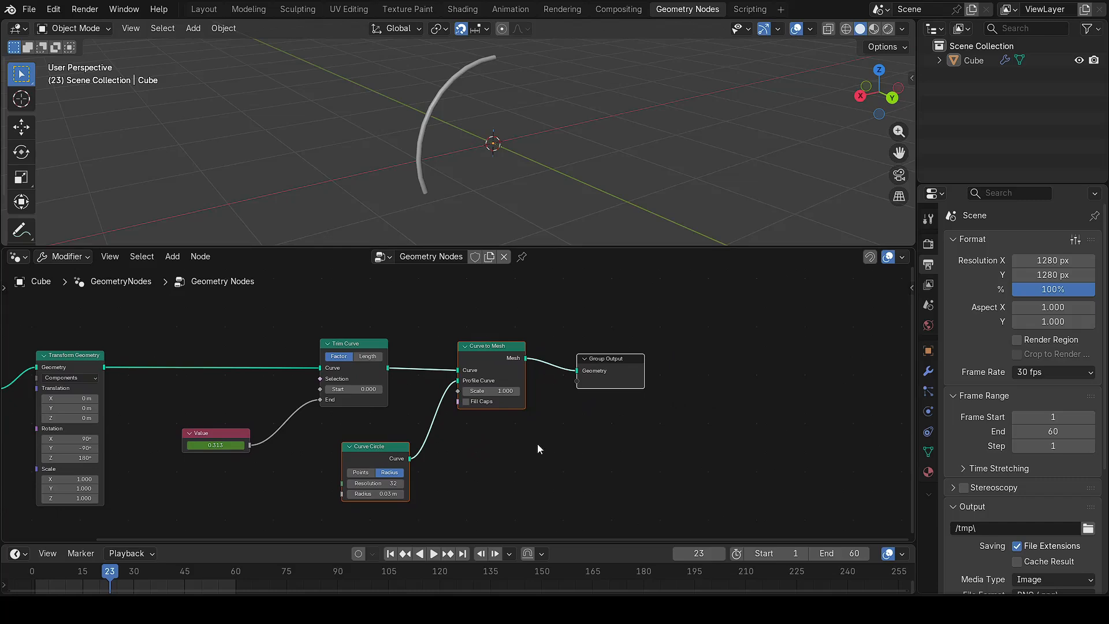
{"action": "key", "text": "g"}
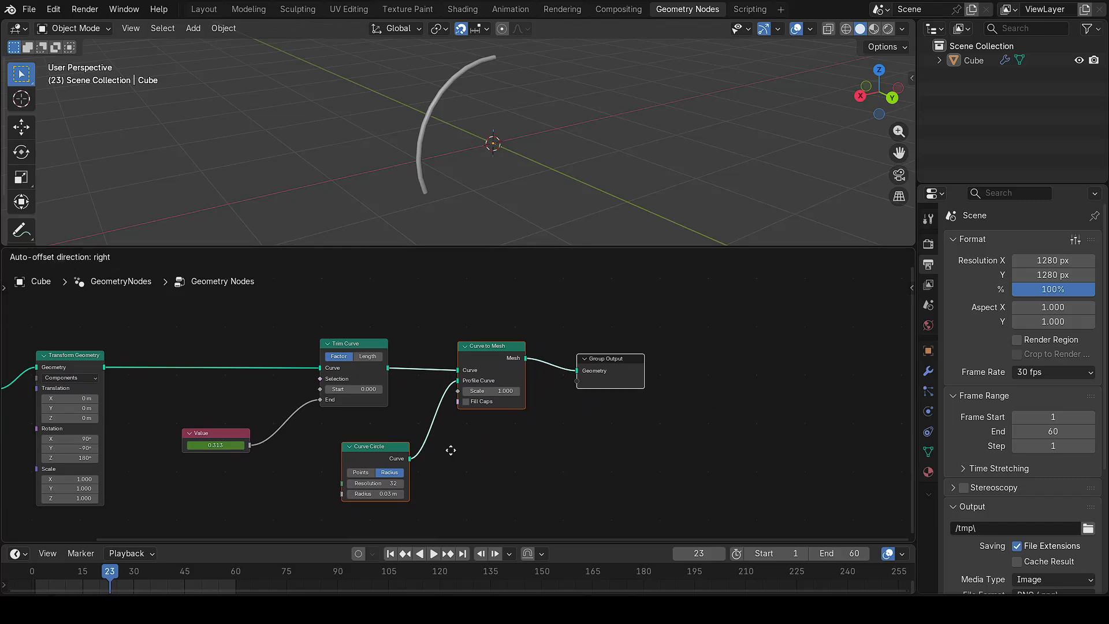
{"action": "left_click", "coordinate": [610, 450]}
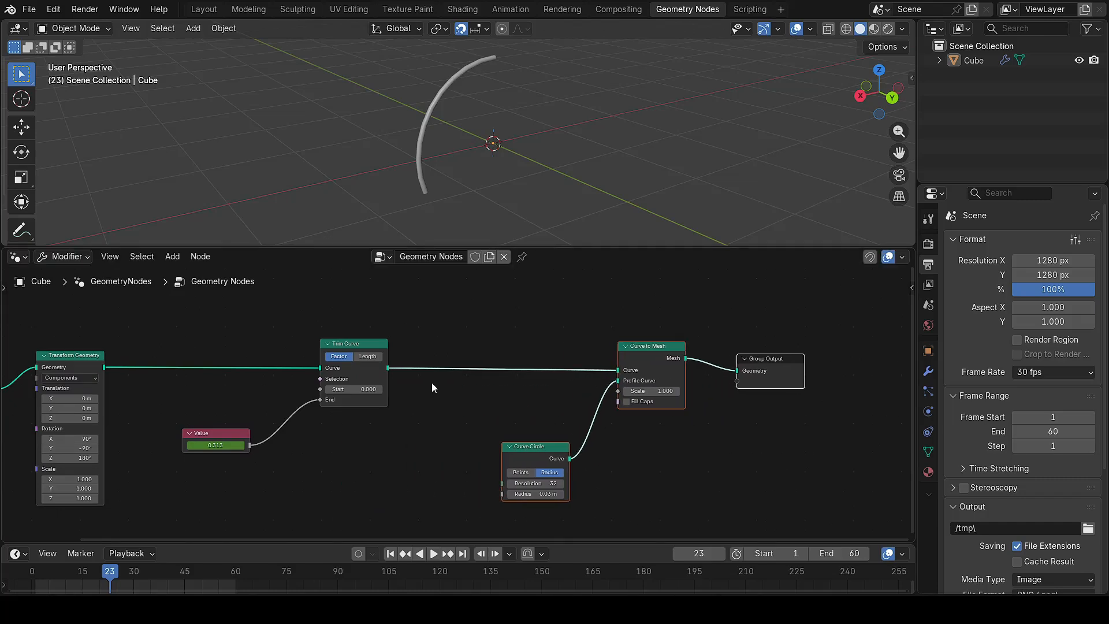
Step: Insert a Set Material node between Trim Curve and Curve to Mesh
{"action": "key", "text": "shift+a"}
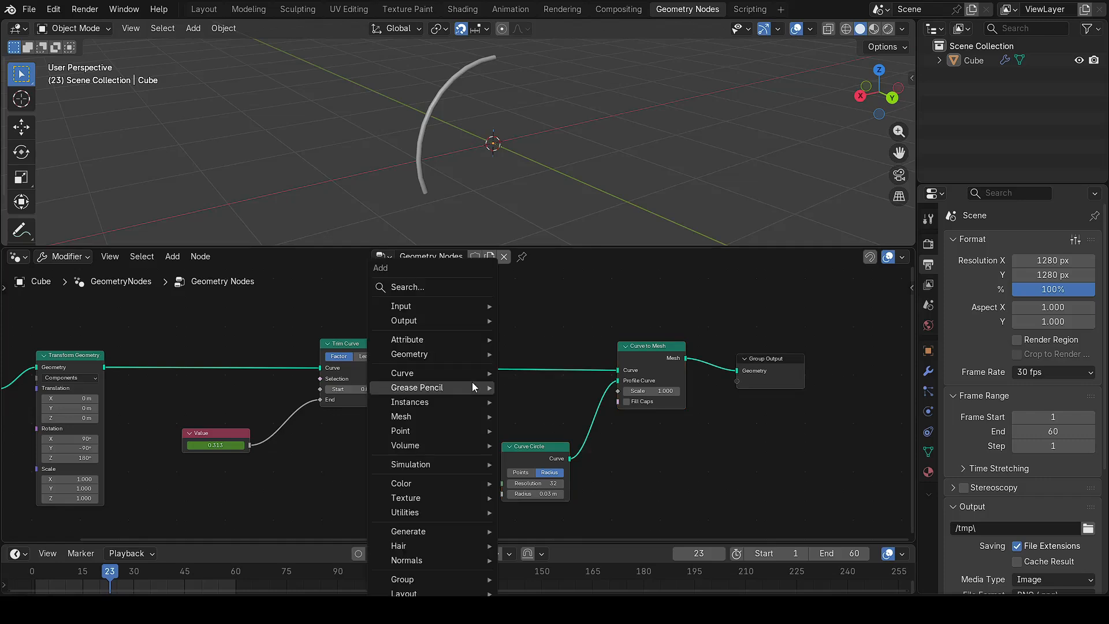
{"action": "left_click", "coordinate": [453, 287]}
{"action": "type", "text": "set"}
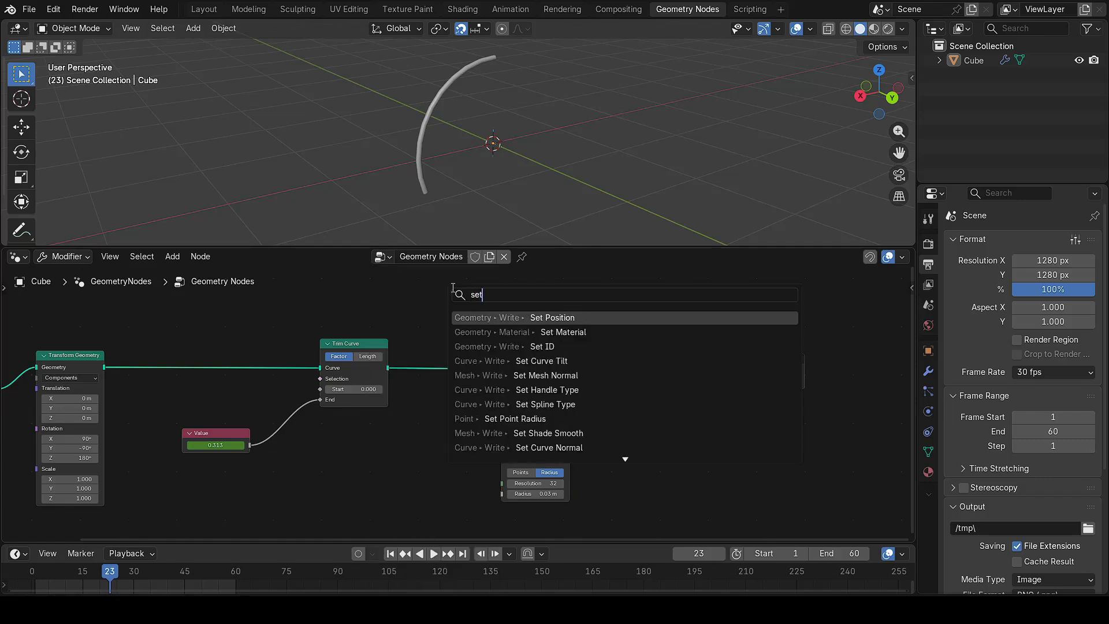
{"action": "type", "text": " mater"}
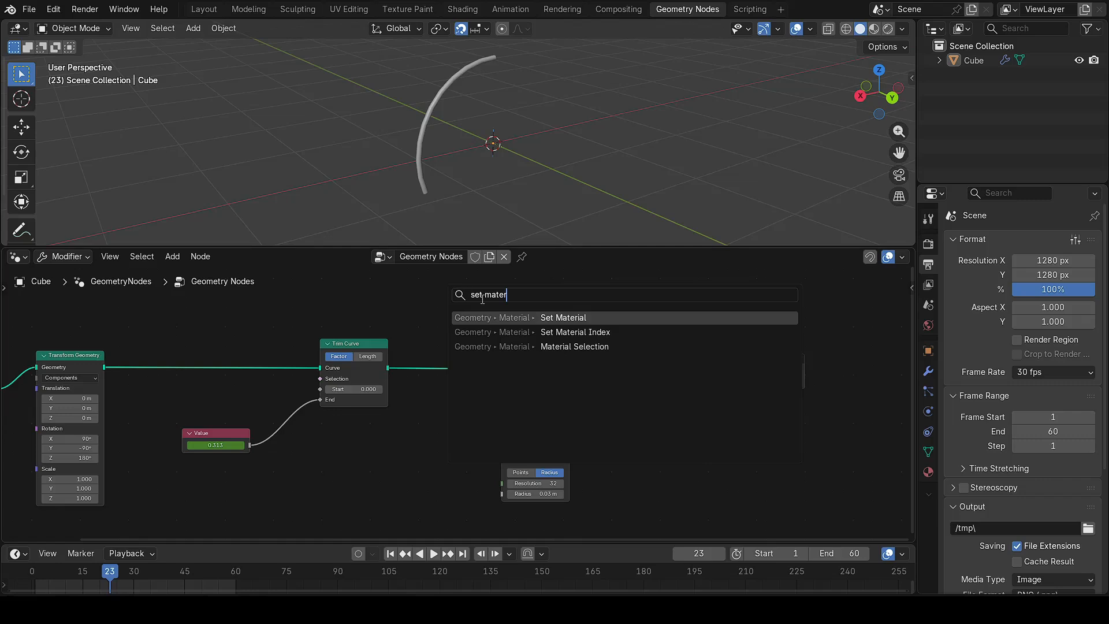
{"action": "left_click", "coordinate": [563, 318]}
{"action": "left_click", "coordinate": [490, 387]}
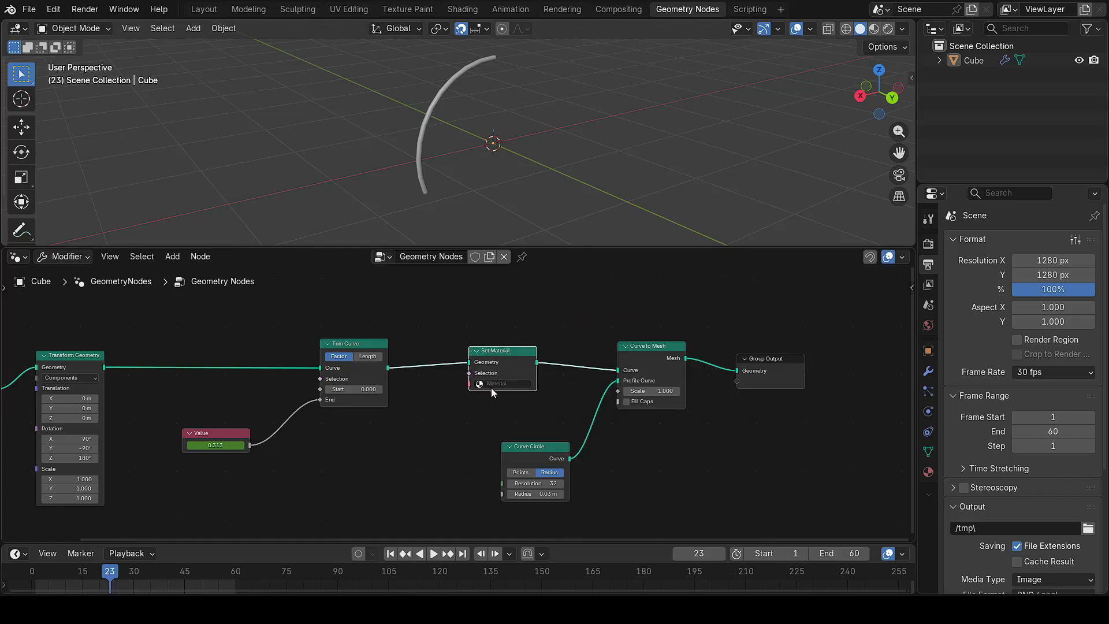
{"action": "left_click_drag", "start_coordinate": [510, 354], "coordinate": [503, 360]}
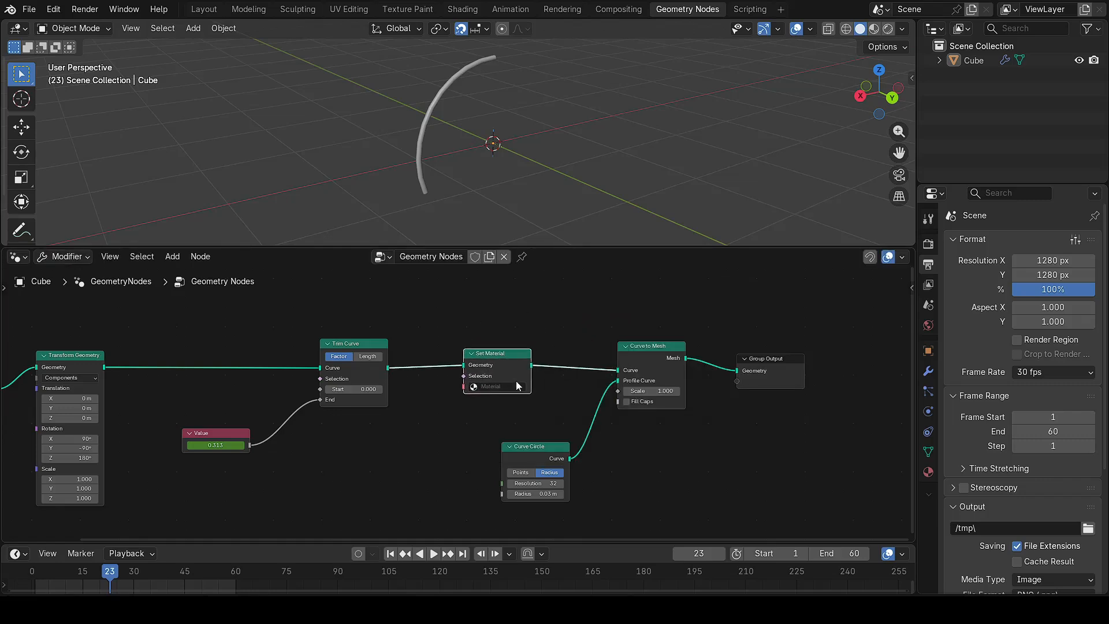
Step: Create a new material for the object with emission strength 5
{"action": "left_click", "coordinate": [928, 472]}
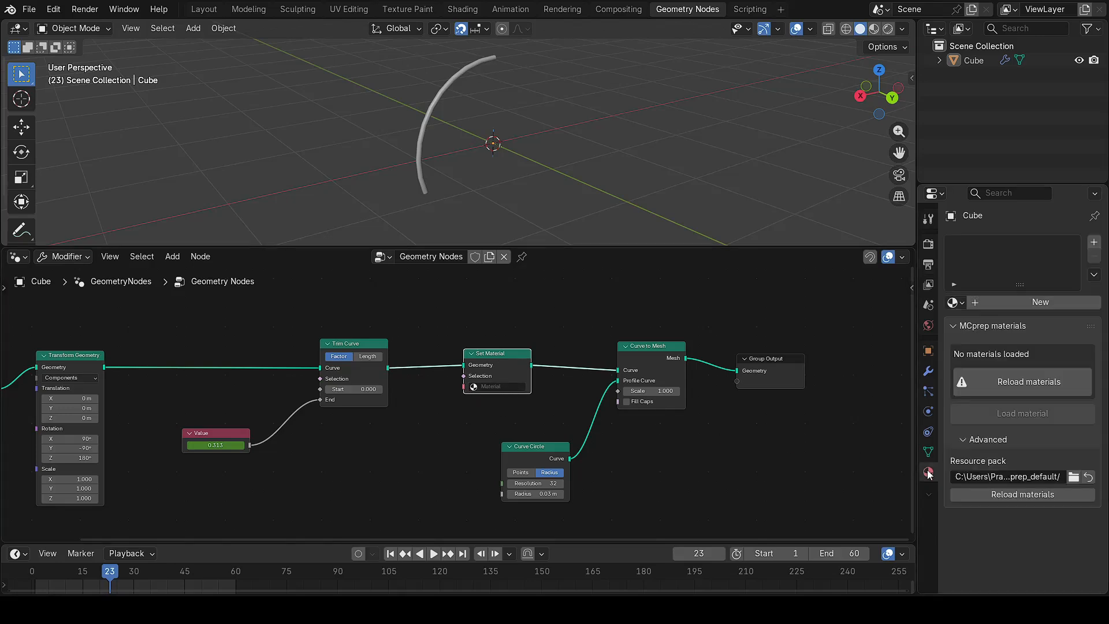
{"action": "left_click", "coordinate": [1017, 311]}
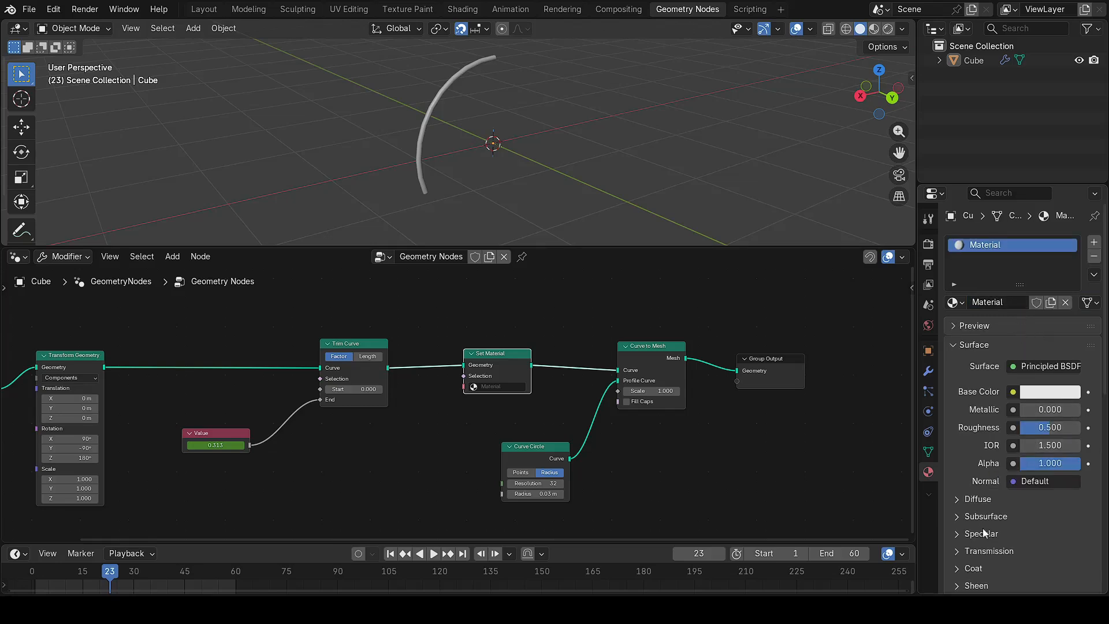
{"action": "scroll", "coordinate": [962, 445], "scroll_direction": "down", "scroll_amount": 3}
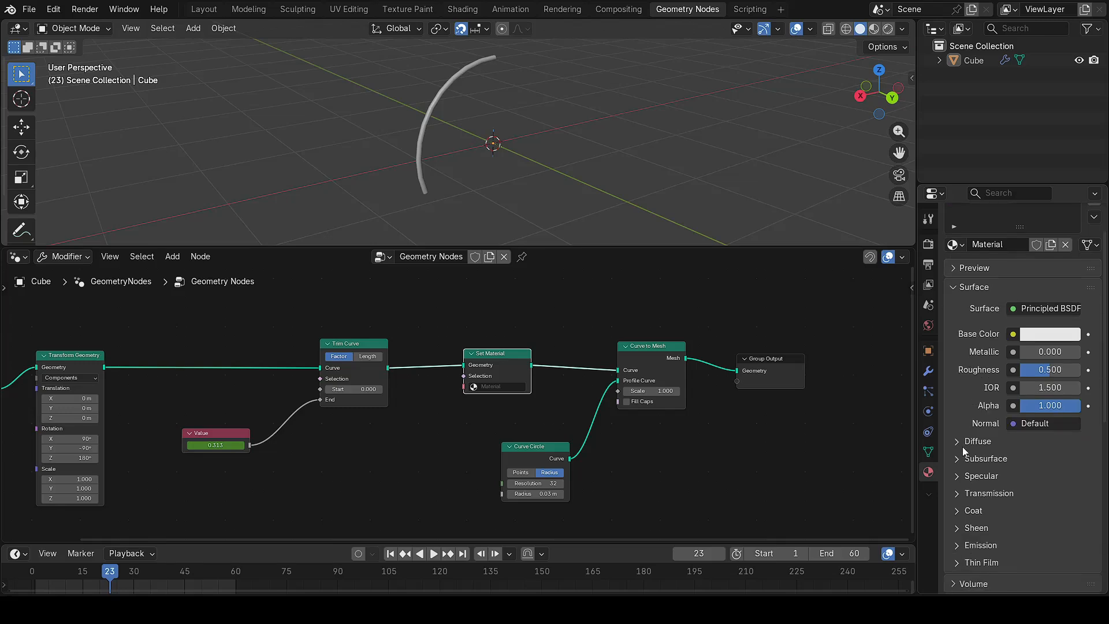
{"action": "left_click", "coordinate": [956, 545]}
{"action": "scroll", "coordinate": [1052, 501], "scroll_direction": "down", "scroll_amount": 2}
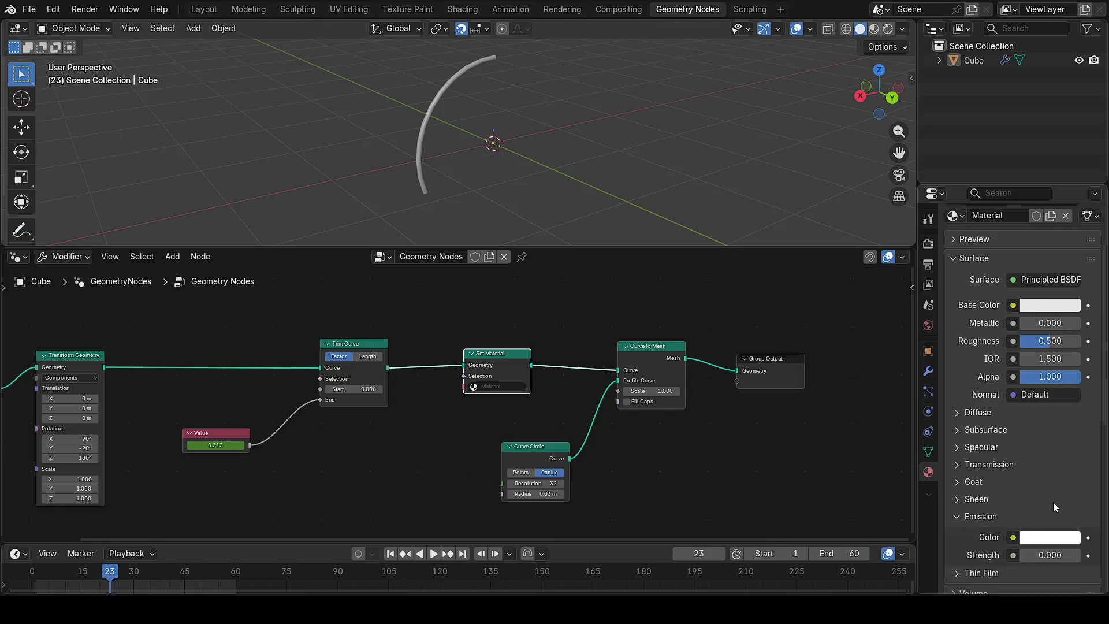
{"action": "left_click", "coordinate": [1060, 555]}
{"action": "type", "text": "5"}
{"action": "key", "text": "Return"}
Step: Choose 'Material' in the Set Material node and move the node further right
{"action": "scroll", "coordinate": [958, 411], "scroll_direction": "up", "scroll_amount": 3}
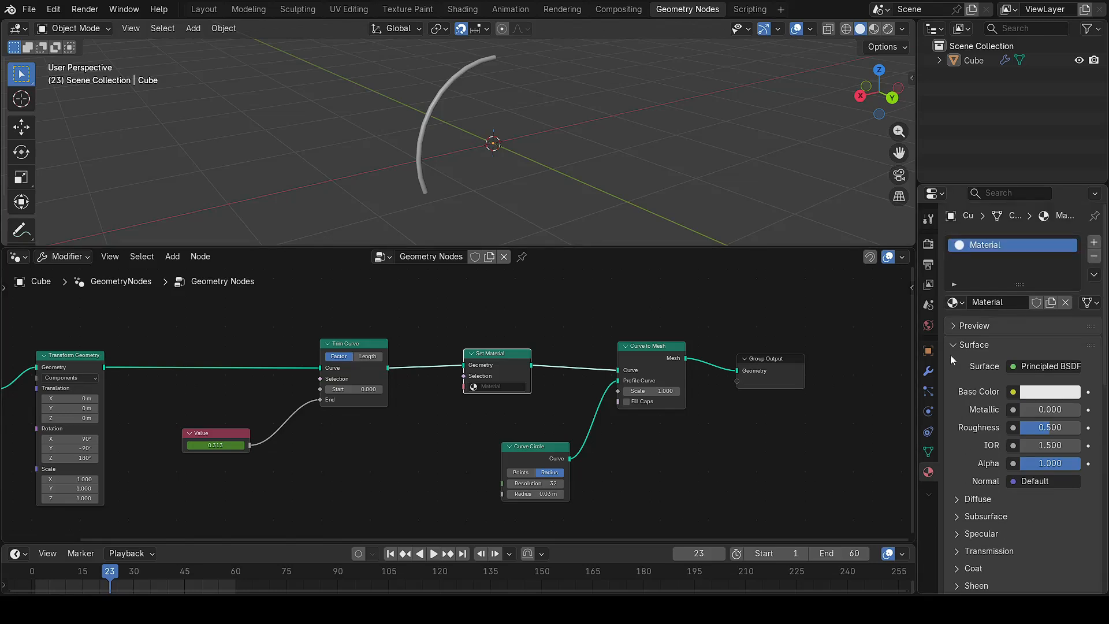
{"action": "left_click", "coordinate": [473, 390]}
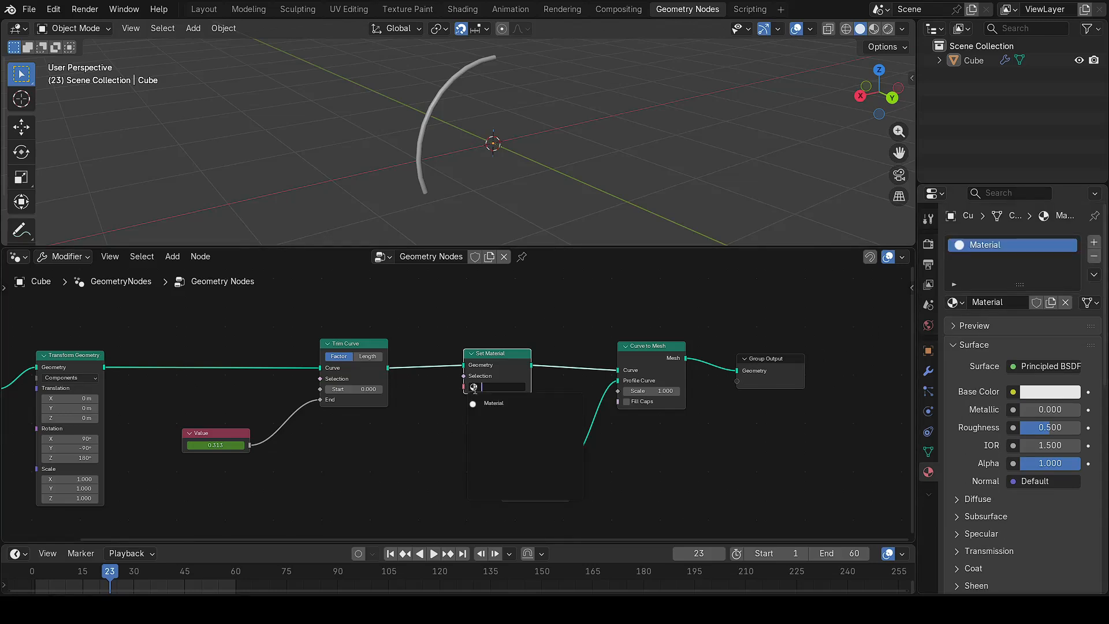
{"action": "left_click", "coordinate": [490, 404]}
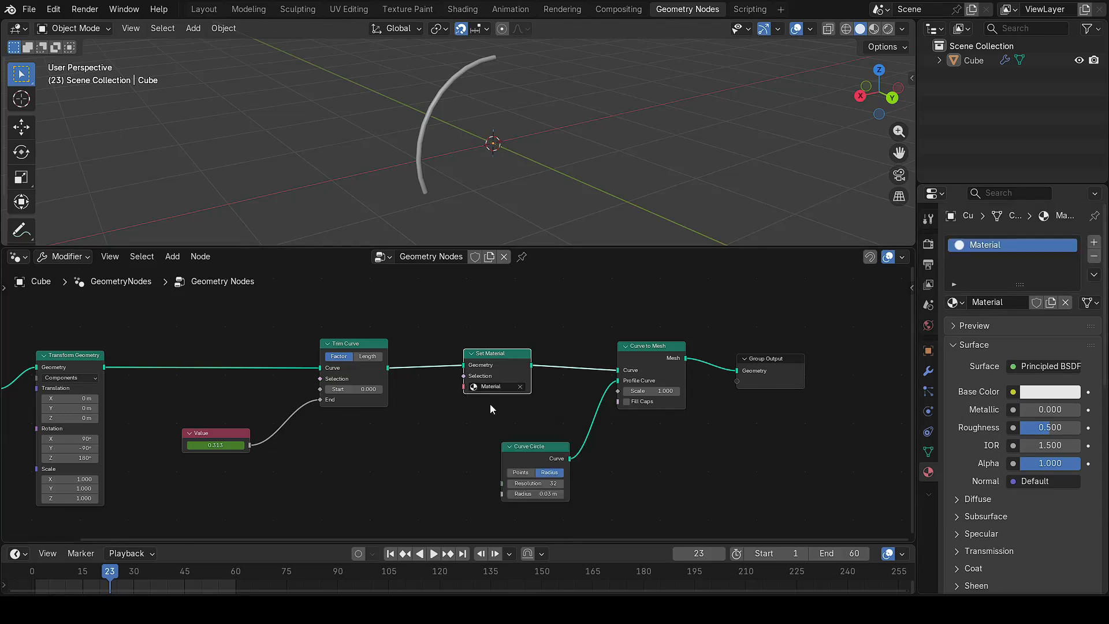
{"action": "left_click", "coordinate": [421, 123]}
{"action": "left_click", "coordinate": [812, 98]}
{"action": "middle_click_drag", "start_coordinate": [667, 460], "coordinate": [729, 458]}
{"action": "left_click_drag", "start_coordinate": [559, 351], "coordinate": [596, 353]}
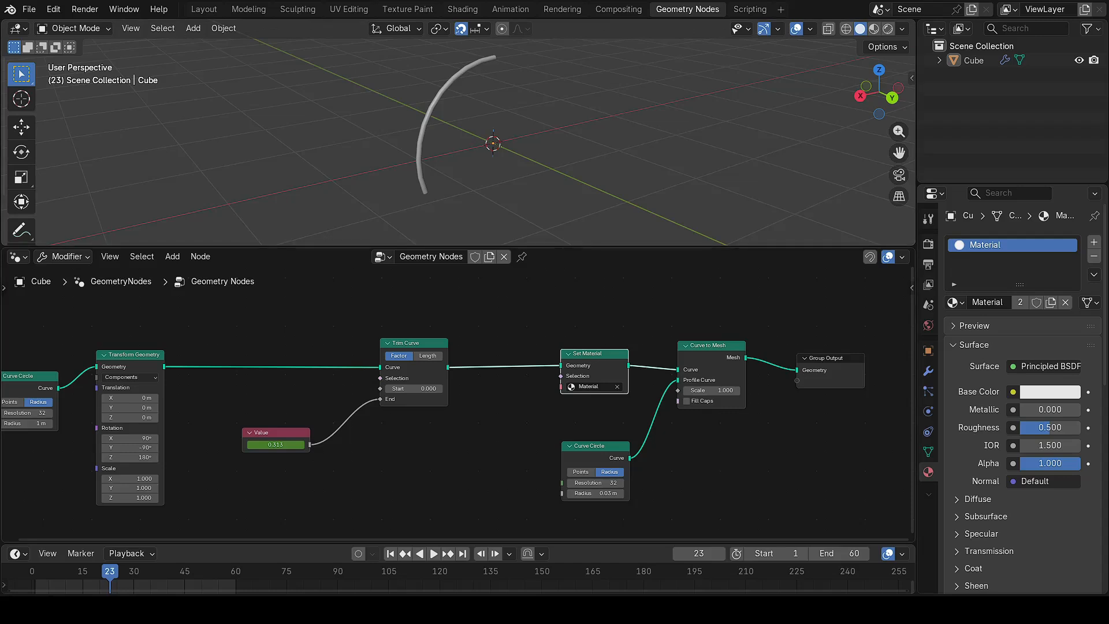
Step: Insert a Store Named Attribute node between Trim Curve and Set Material
{"action": "key", "text": "shift+a"}
{"action": "type", "text": "s"}
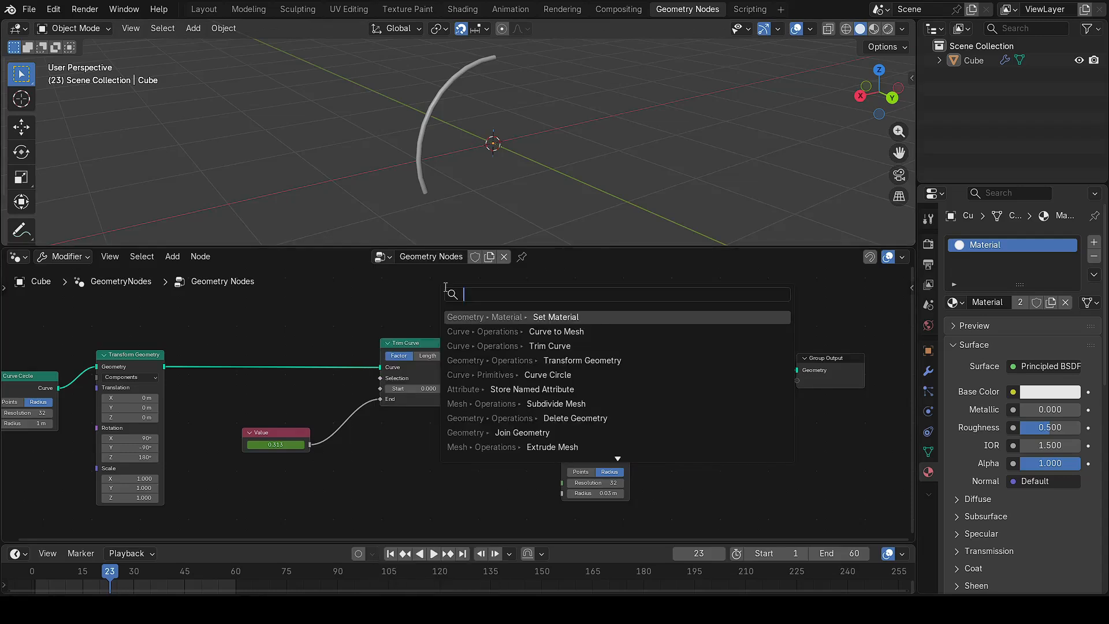
{"action": "type", "text": "tore"}
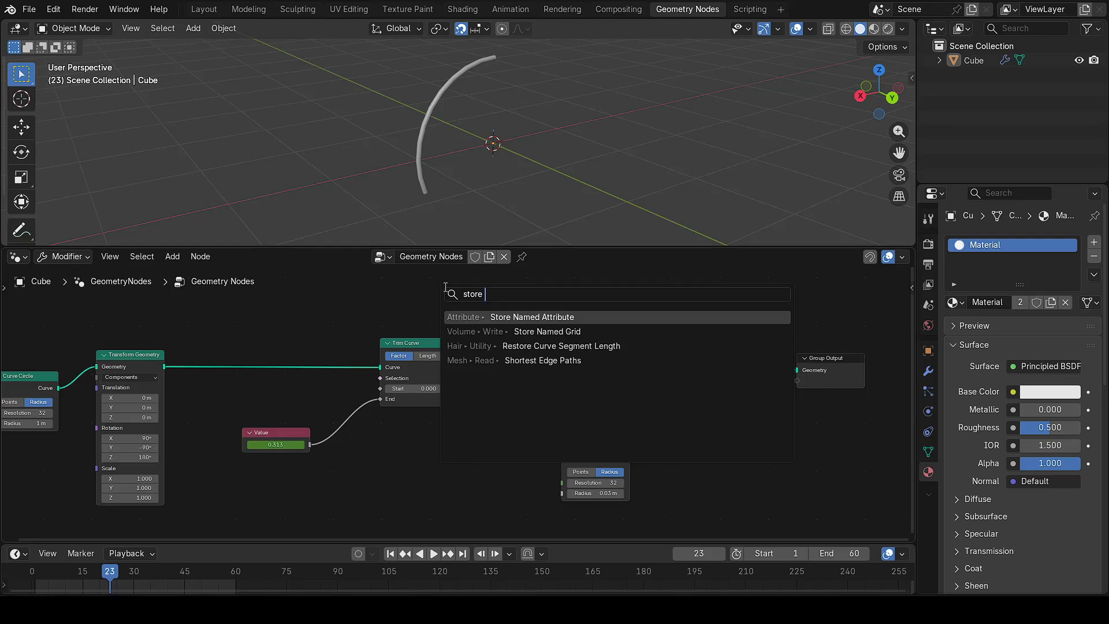
{"action": "left_click", "coordinate": [549, 317]}
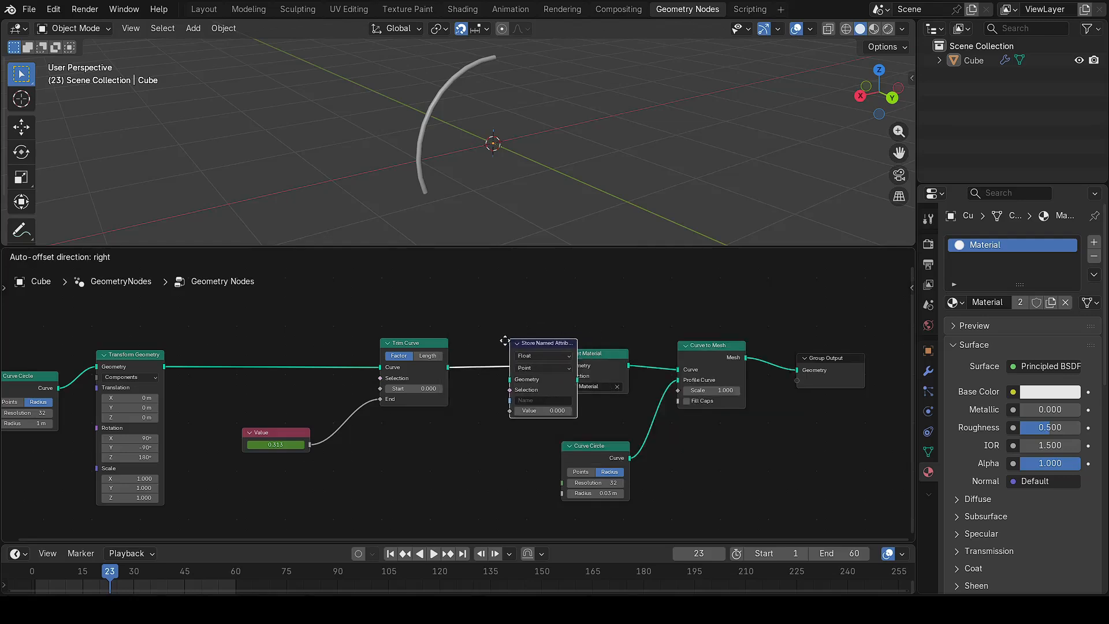
{"action": "left_click", "coordinate": [480, 343]}
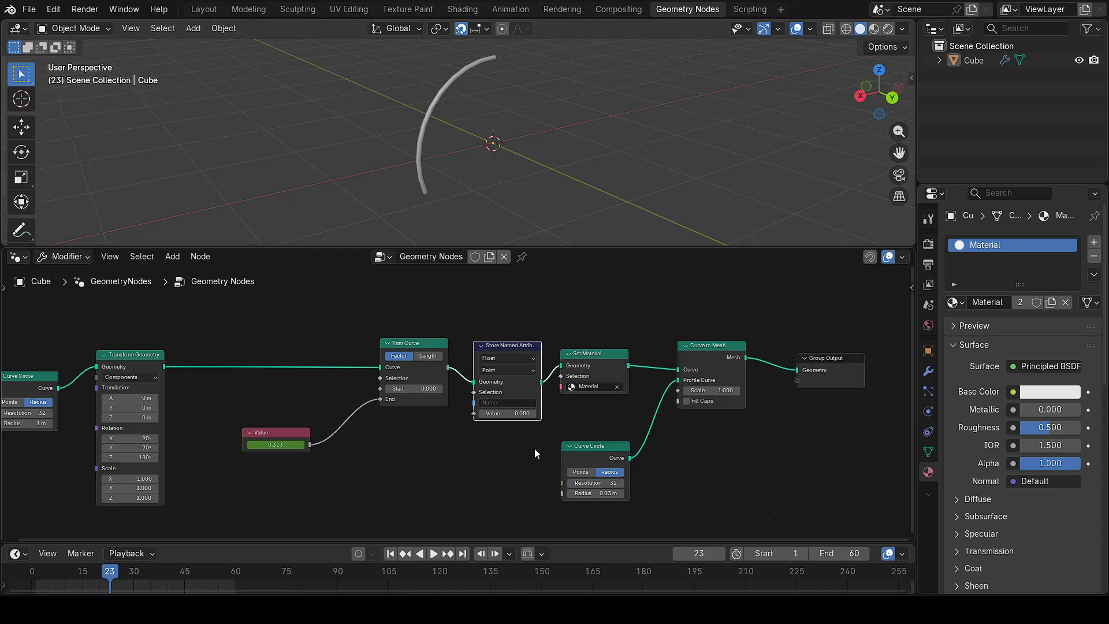
Step: Name the attribute curve_color and connect the Value node to its Value input
{"action": "left_click", "coordinate": [506, 403]}
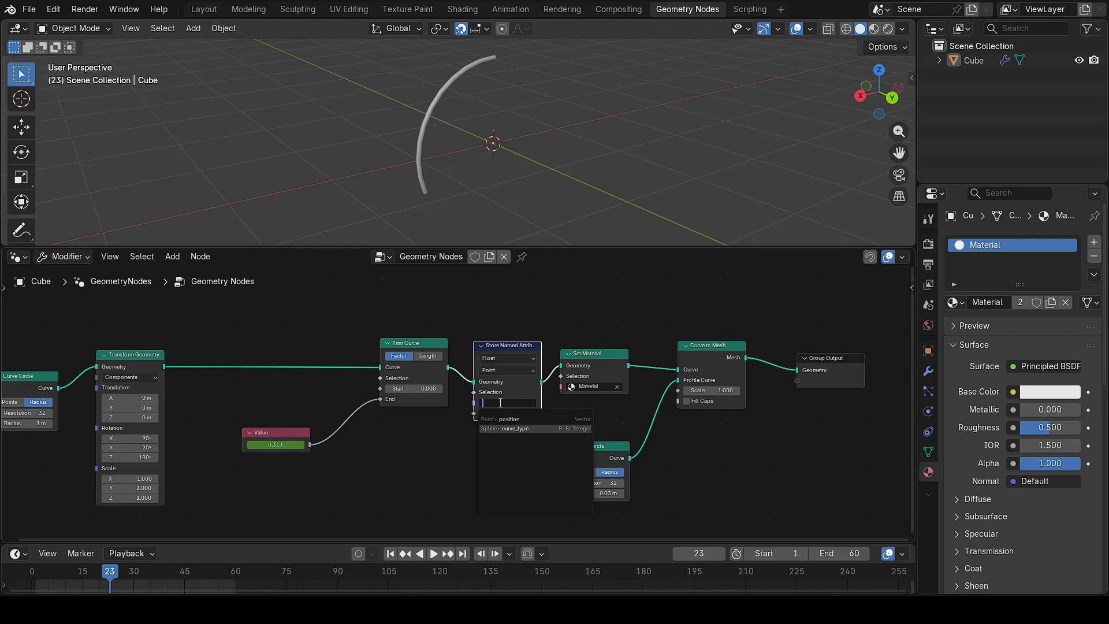
{"action": "type", "text": "curve"}
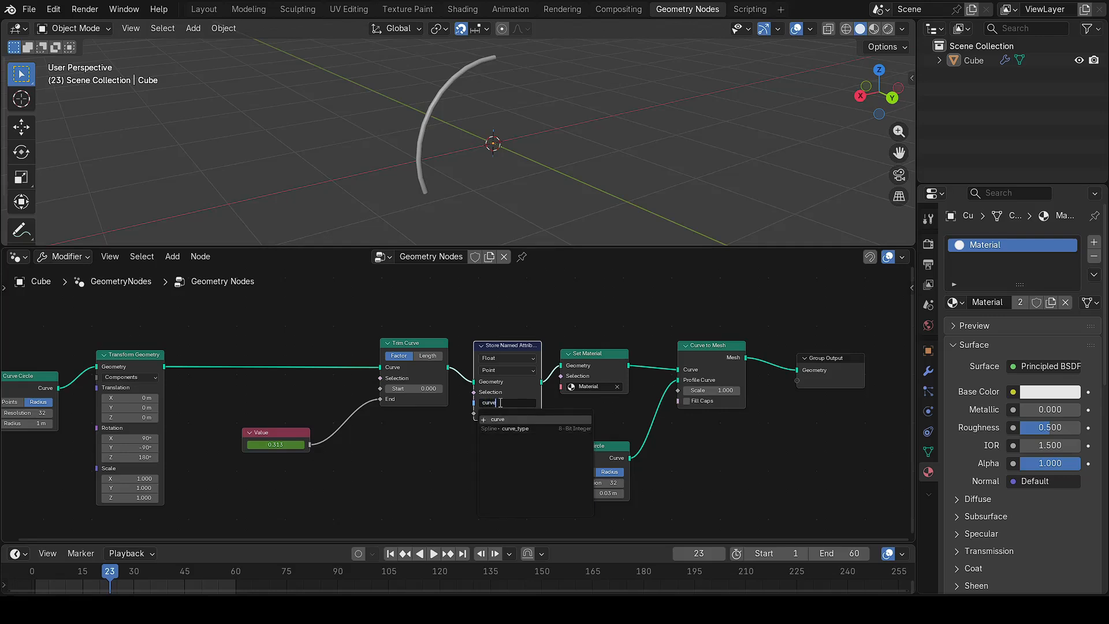
{"action": "type", "text": "_color"}
{"action": "left_click", "coordinate": [523, 419]}
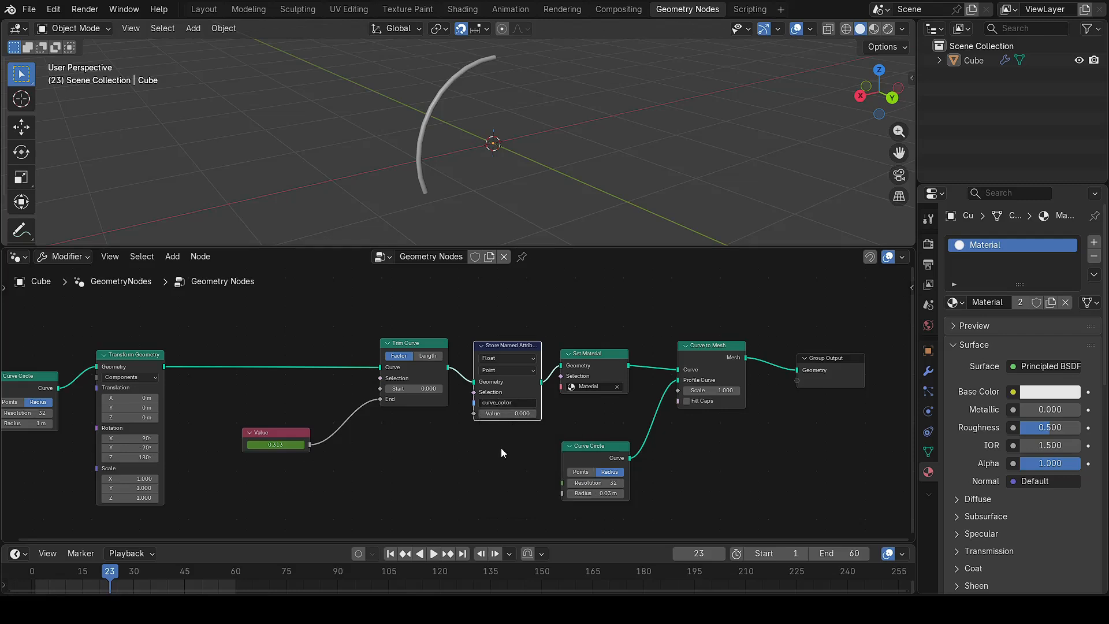
{"action": "left_click_drag", "start_coordinate": [310, 443], "coordinate": [471, 417]}
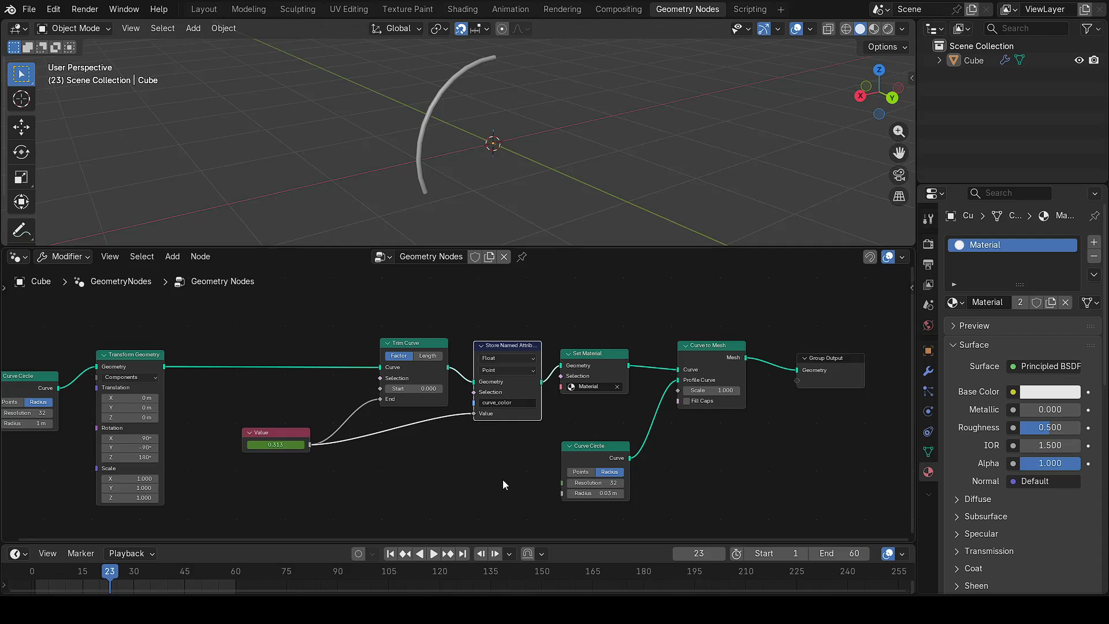
Step: Shift Set Material further right and slide Trim Curve horizontally to the left
{"action": "left_click_drag", "start_coordinate": [595, 359], "coordinate": [613, 360]}
{"action": "left_click", "coordinate": [425, 344]}
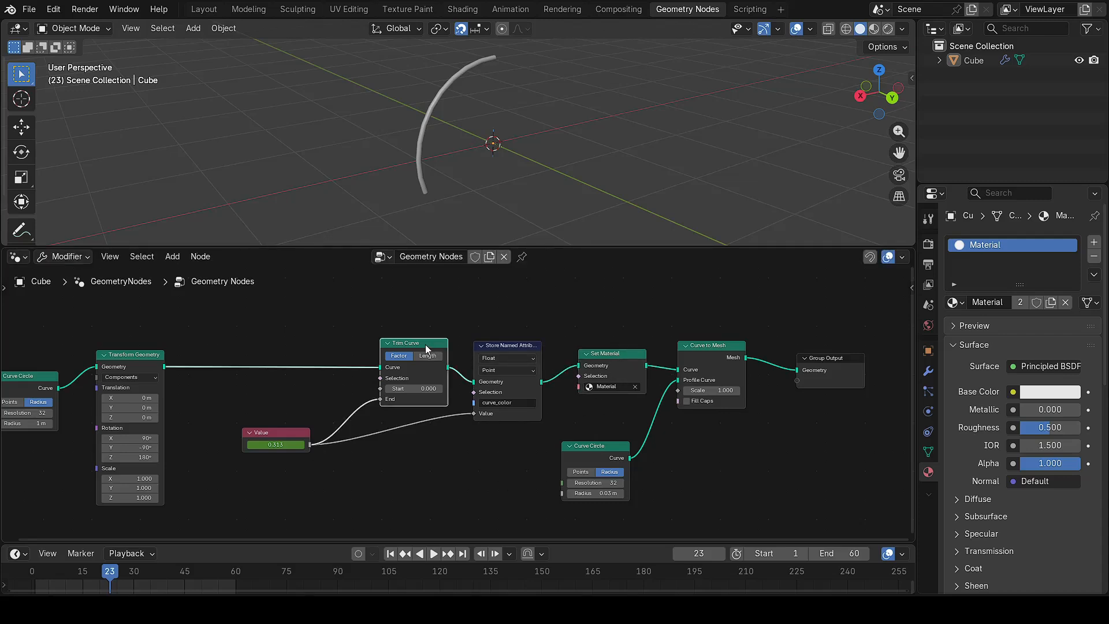
{"action": "key", "text": "g"}
{"action": "key", "text": "x"}
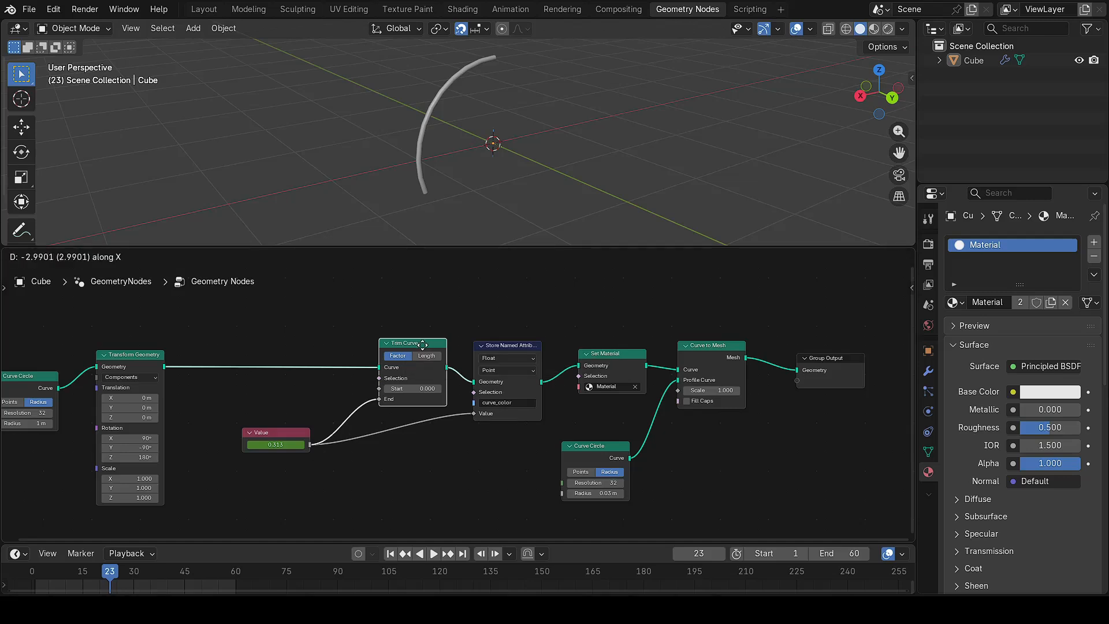
{"action": "left_click", "coordinate": [387, 351]}
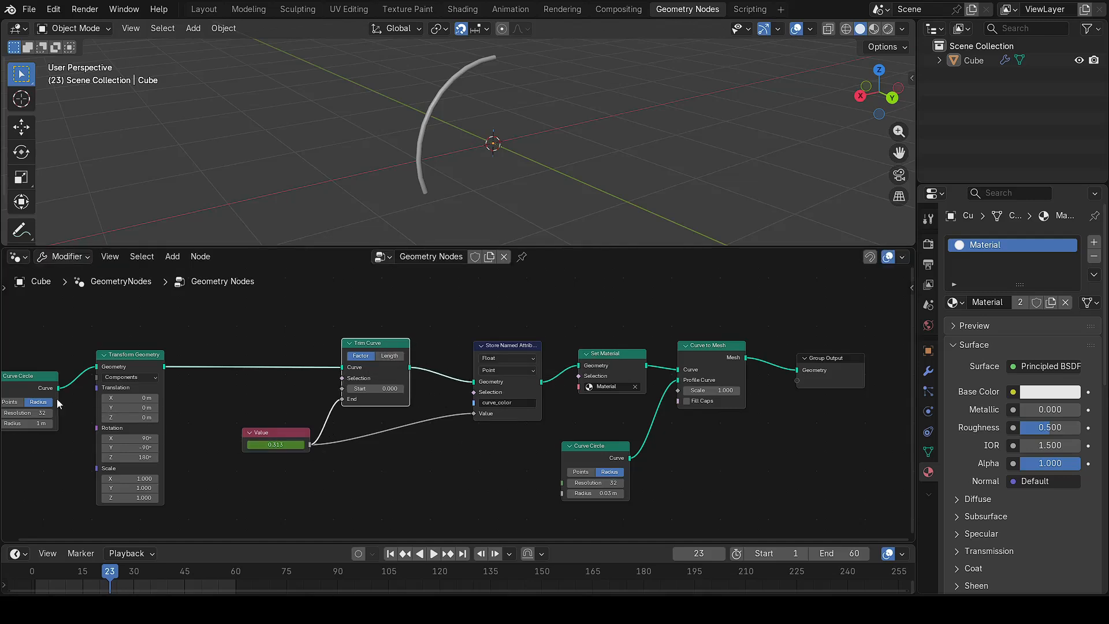
Step: Move the Curve Circle and Transform Geometry nodes horizontally to the right
{"action": "left_click_drag", "start_coordinate": [37, 382], "coordinate": [124, 435]}
{"action": "mouse_move", "coordinate": [51, 442]}
{"action": "middle_mouse_down"}
{"action": "mouse_move", "coordinate": [120, 449]}
{"action": "mouse_move", "coordinate": [67, 430]}
{"action": "middle_mouse_up"}
{"action": "key", "text": "g"}
{"action": "key", "text": "x"}
{"action": "left_click", "coordinate": [116, 439]}
Step: Check the curve_color attribute name and recenter the node tree in view
{"action": "middle_click_drag", "start_coordinate": [479, 446], "coordinate": [402, 449]}
{"action": "scroll", "coordinate": [433, 416], "scroll_direction": "up", "scroll_amount": 3}
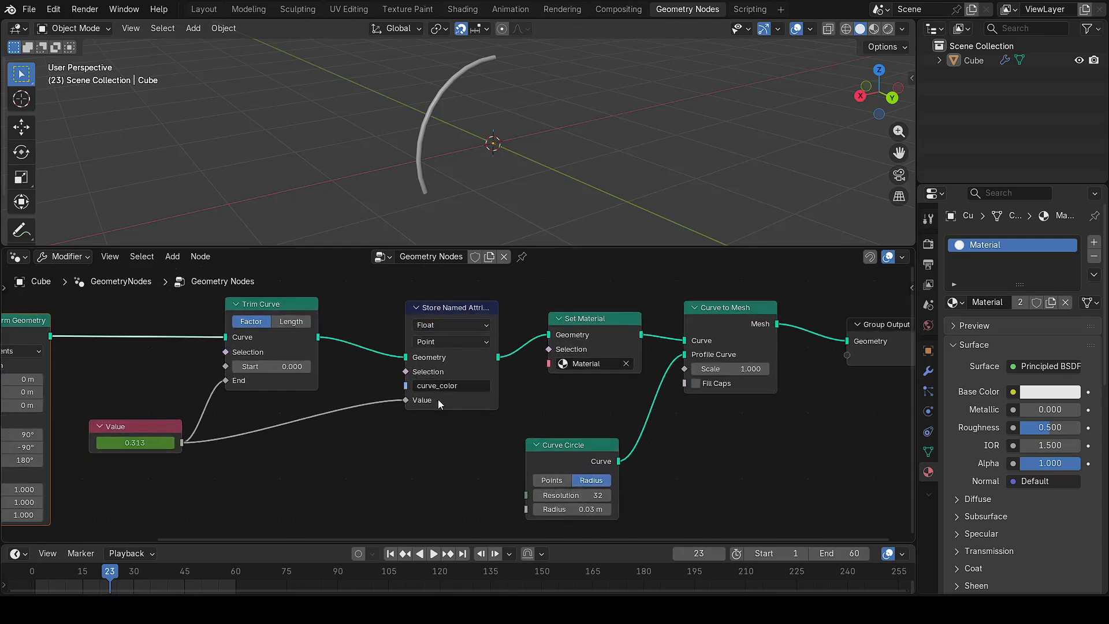
{"action": "left_click", "coordinate": [484, 390]}
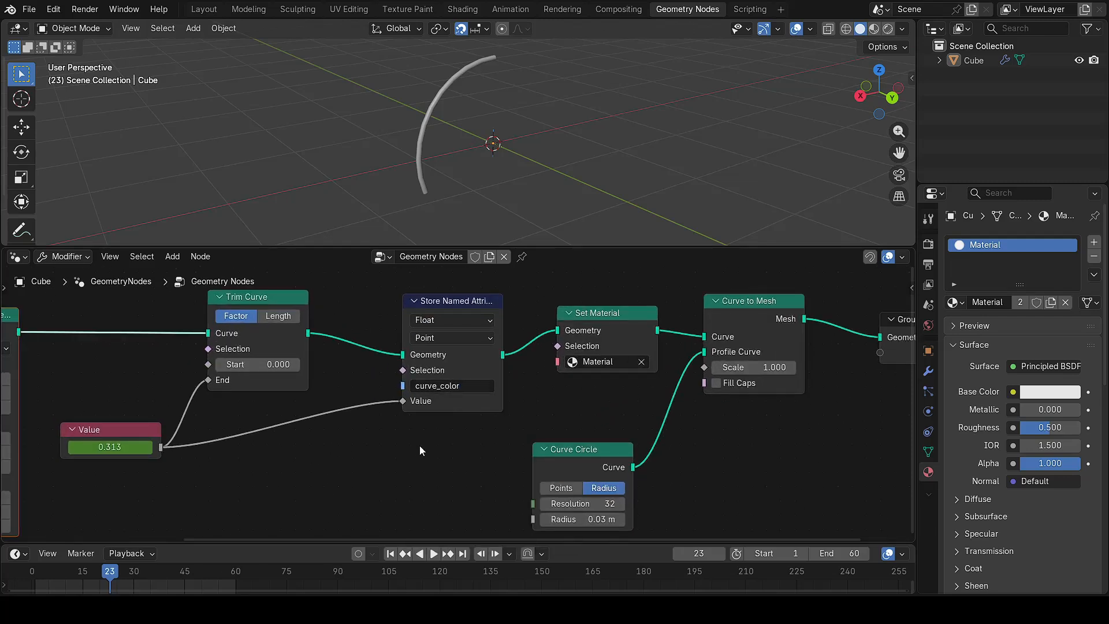
{"action": "scroll", "coordinate": [419, 444], "scroll_direction": "down", "scroll_amount": 1}
{"action": "scroll", "coordinate": [420, 444], "scroll_direction": "down", "scroll_amount": 1}
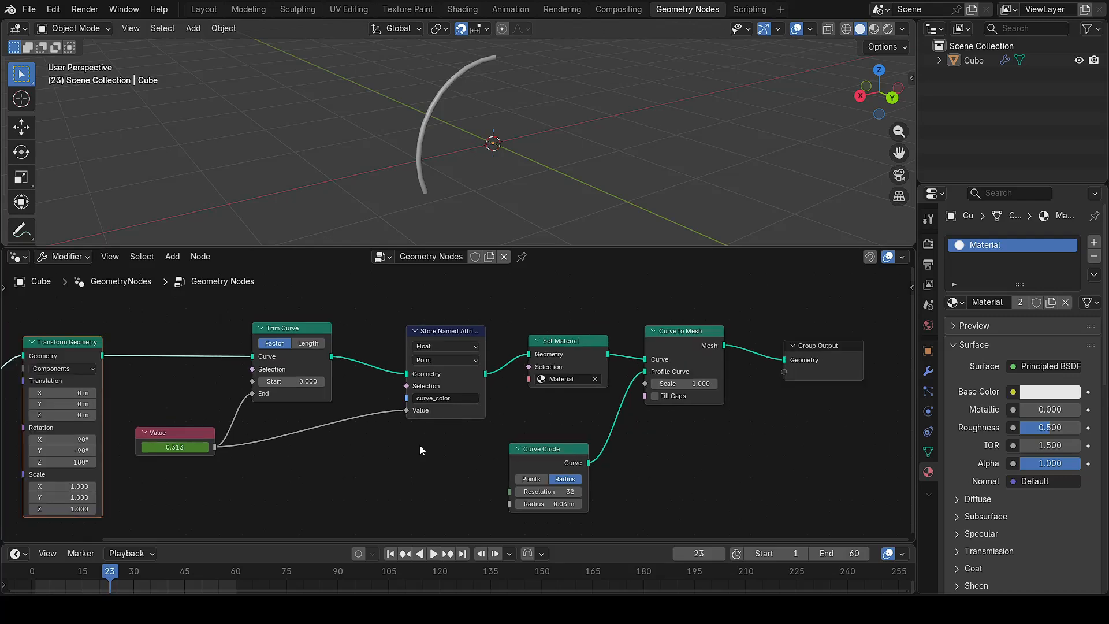
{"action": "scroll", "coordinate": [427, 446], "scroll_direction": "down", "scroll_amount": 1}
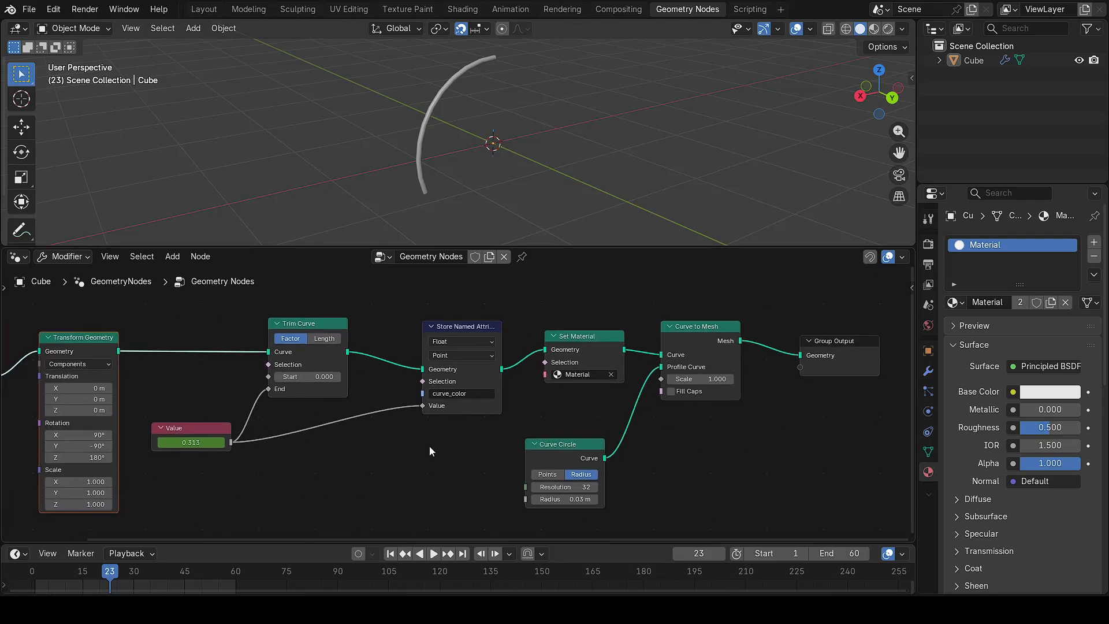
{"action": "scroll", "coordinate": [430, 451], "scroll_direction": "down", "scroll_amount": 1}
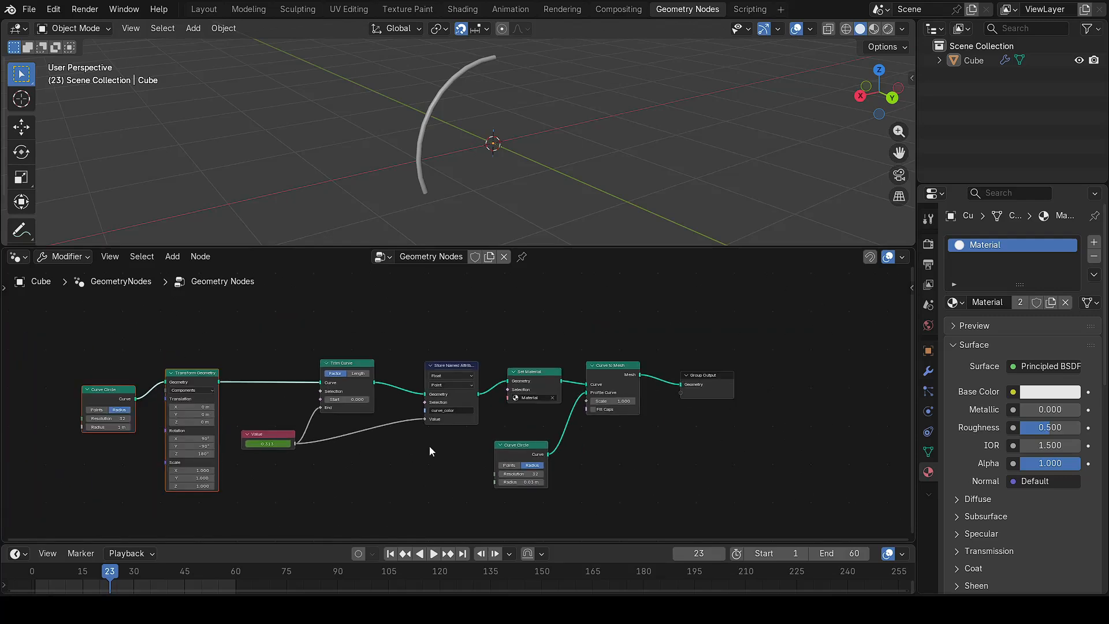
{"action": "scroll", "coordinate": [427, 455], "scroll_direction": "up", "scroll_amount": 3}
{"action": "middle_click_drag", "start_coordinate": [426, 458], "coordinate": [459, 469]}
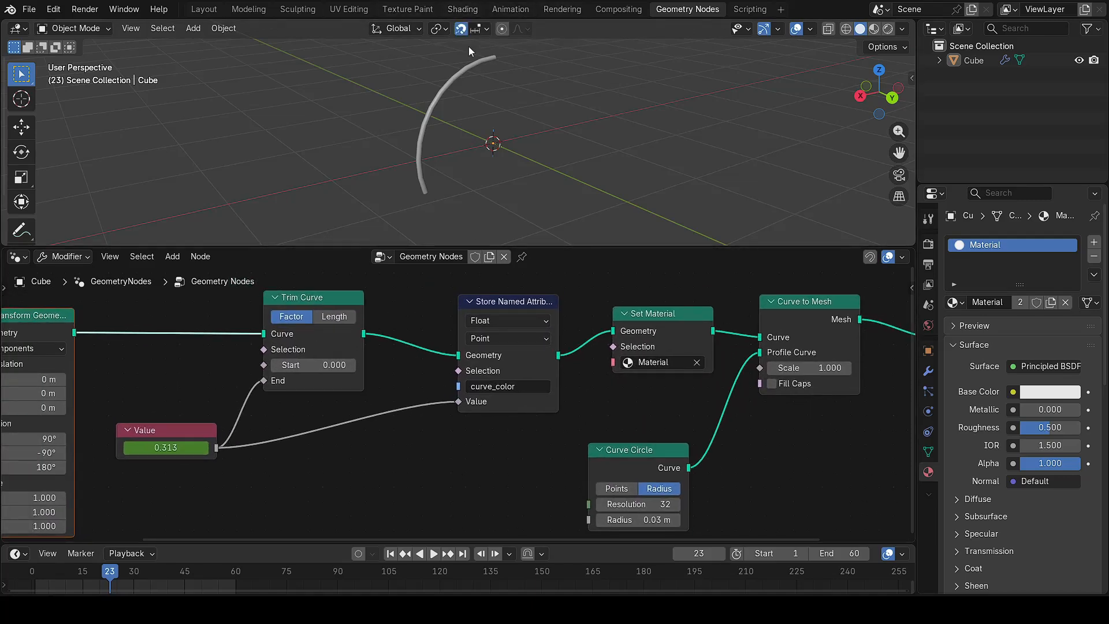
Step: In the Shading workspace, move Material Output closer to Principled BSDF and inspect the tube
{"action": "left_click", "coordinate": [457, 10]}
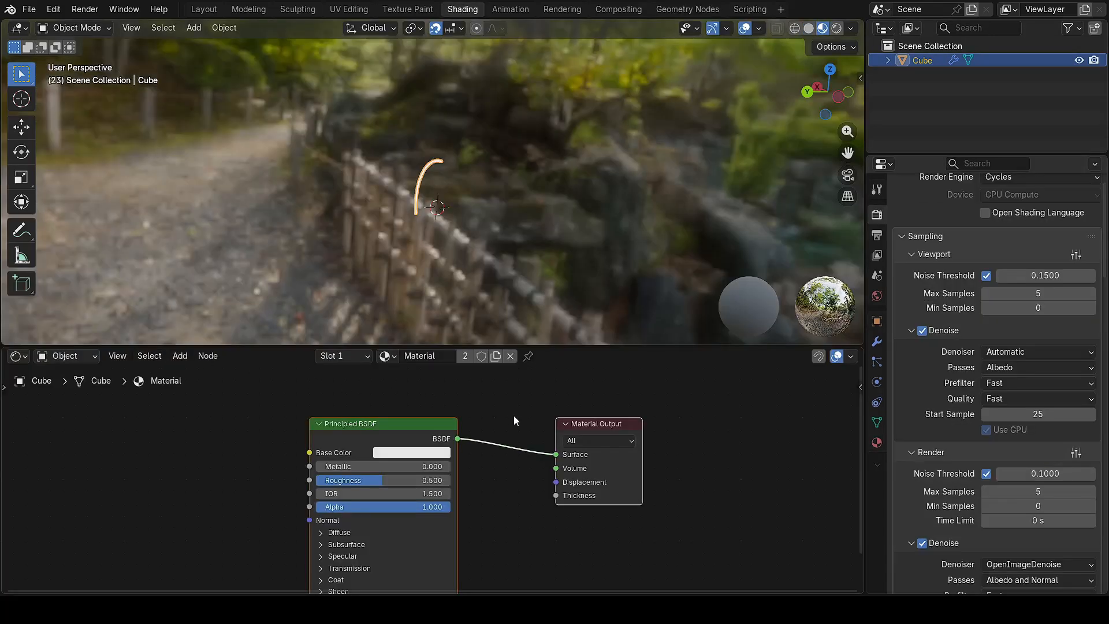
{"action": "left_click_drag", "start_coordinate": [420, 423], "coordinate": [585, 379]}
{"action": "left_click", "coordinate": [768, 382]}
{"action": "left_click_drag", "start_coordinate": [745, 385], "coordinate": [693, 390]}
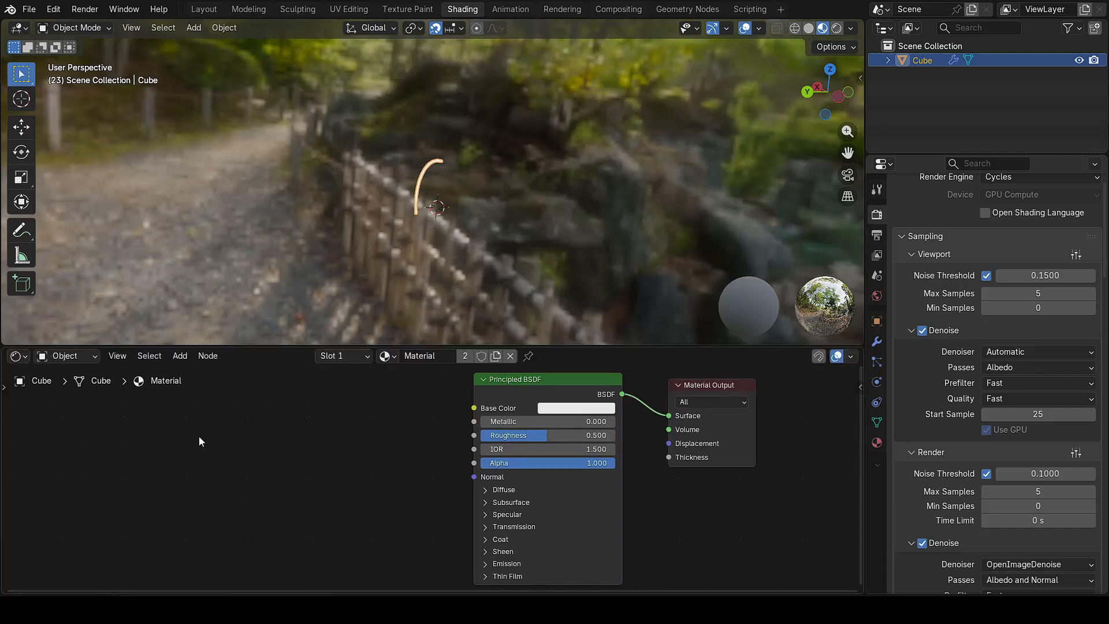
{"action": "scroll", "coordinate": [437, 178], "scroll_direction": "up", "scroll_amount": 6}
{"action": "middle_click_drag", "start_coordinate": [434, 217], "coordinate": [471, 173]}
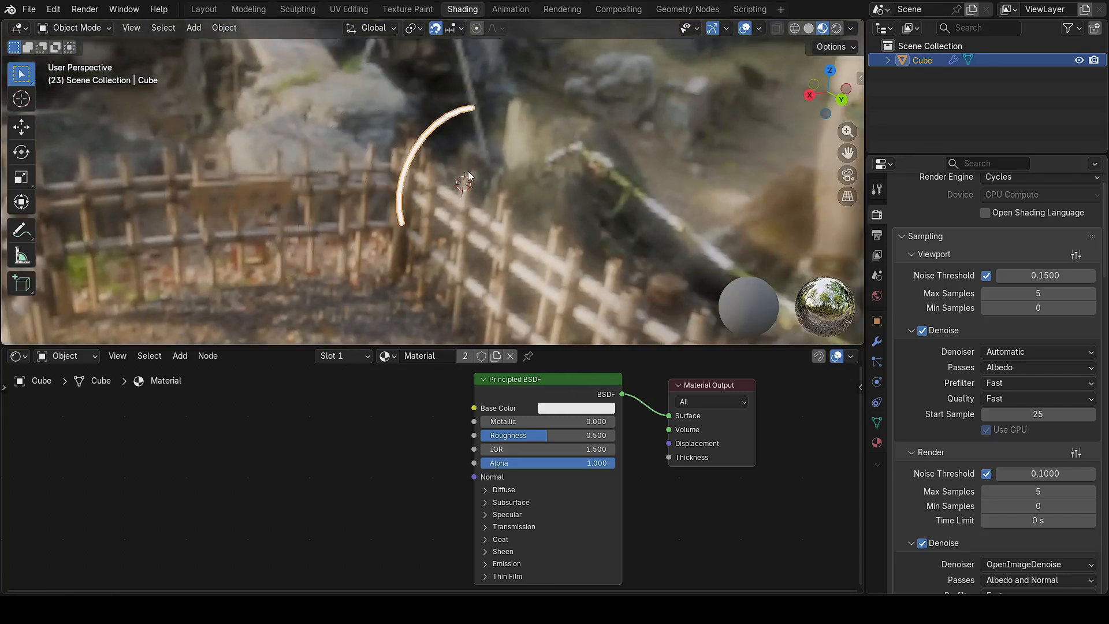
{"action": "left_click", "coordinate": [487, 252]}
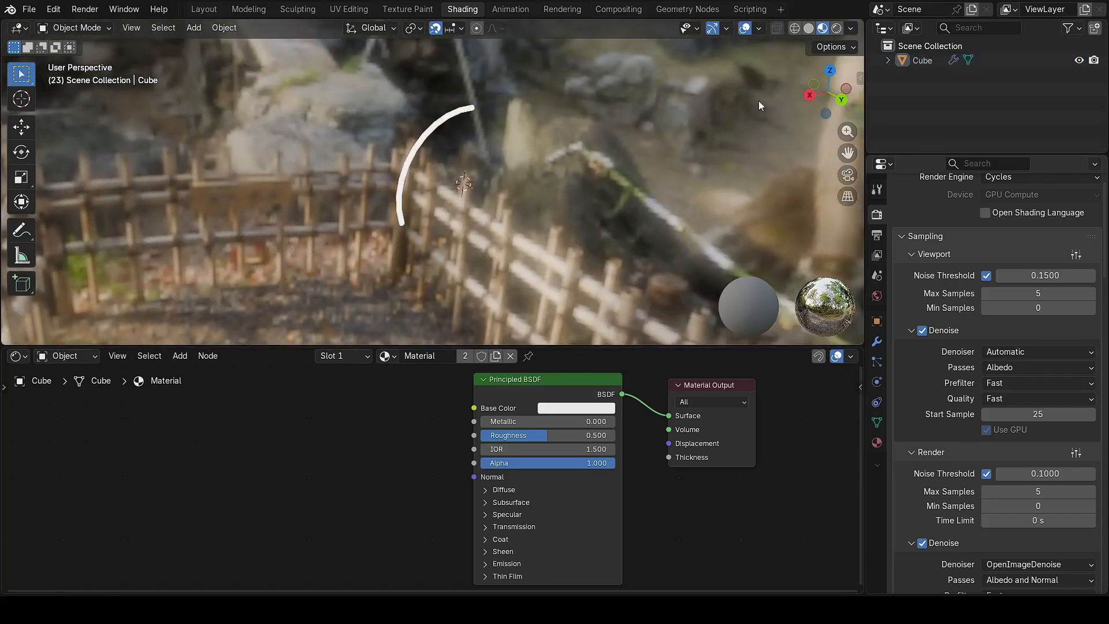
Step: Preview the scene in Rendered shading and switch the render engine to EEVEE
{"action": "left_click", "coordinate": [838, 28]}
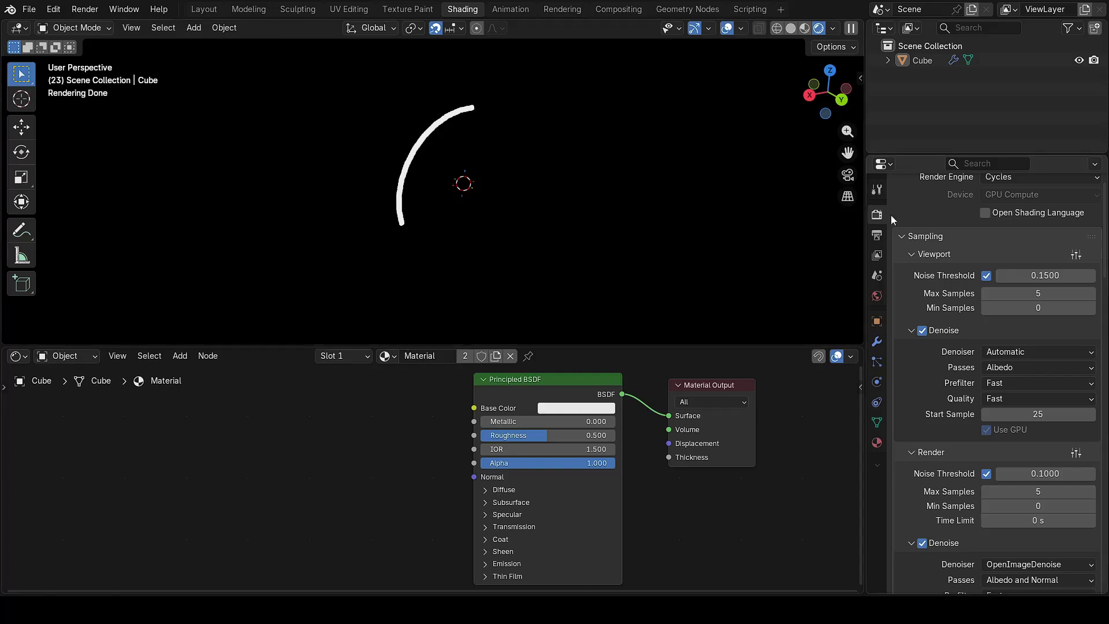
{"action": "scroll", "coordinate": [981, 213], "scroll_direction": "up", "scroll_amount": 2}
{"action": "left_click", "coordinate": [1017, 212]}
{"action": "left_click", "coordinate": [1007, 230]}
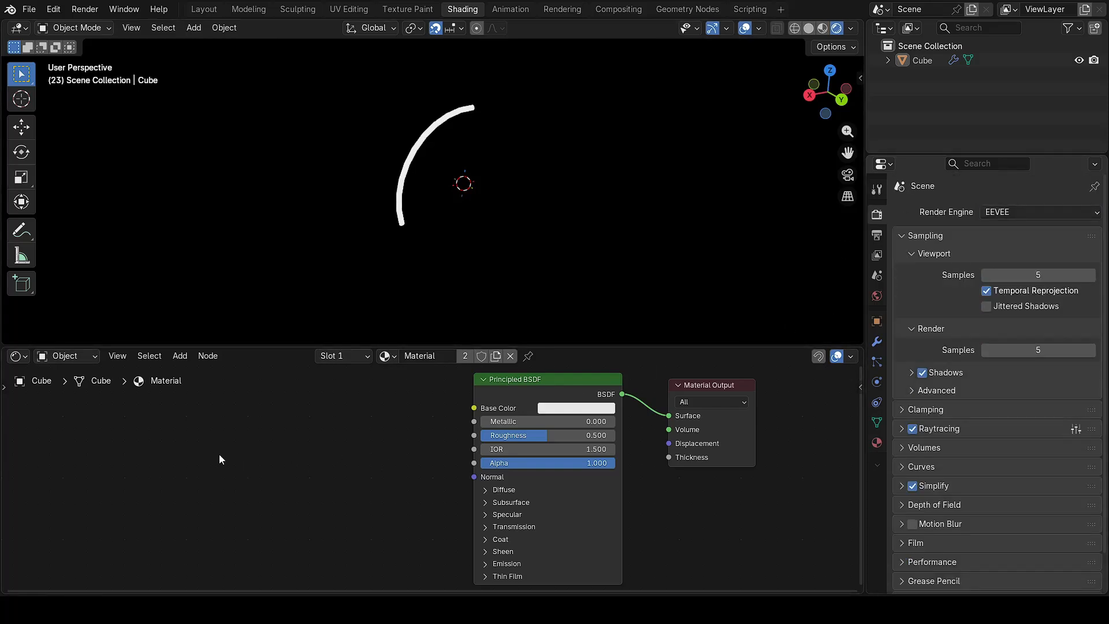
Step: Set both Viewport and Render samples to 32
{"action": "left_click", "coordinate": [1043, 276]}
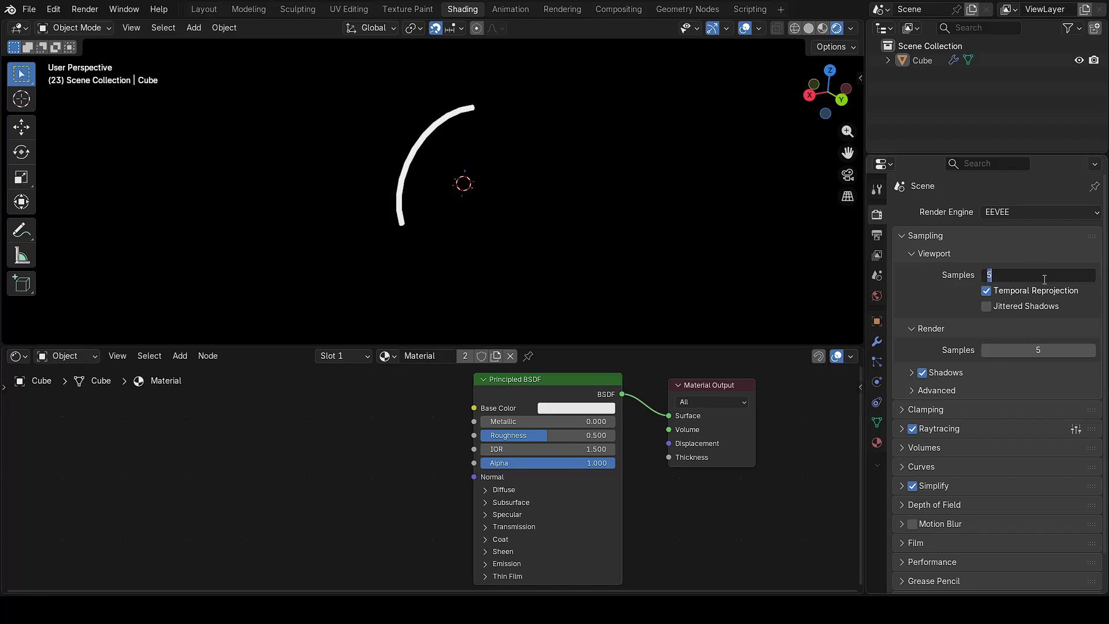
{"action": "type", "text": "32"}
{"action": "key", "text": "Return"}
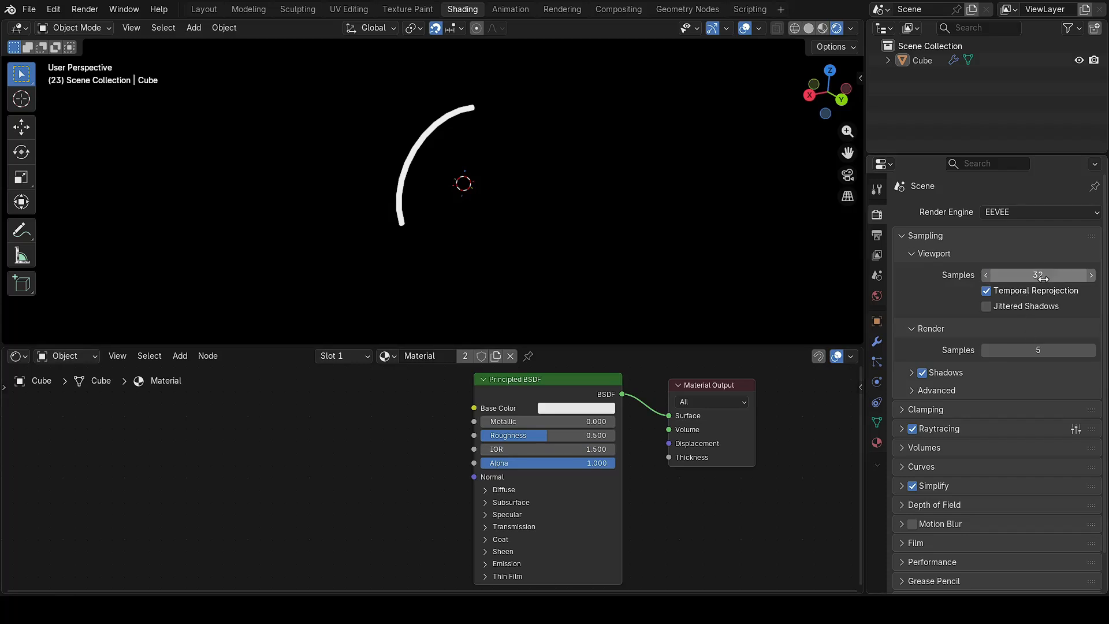
{"action": "left_click", "coordinate": [1032, 348]}
{"action": "type", "text": "32"}
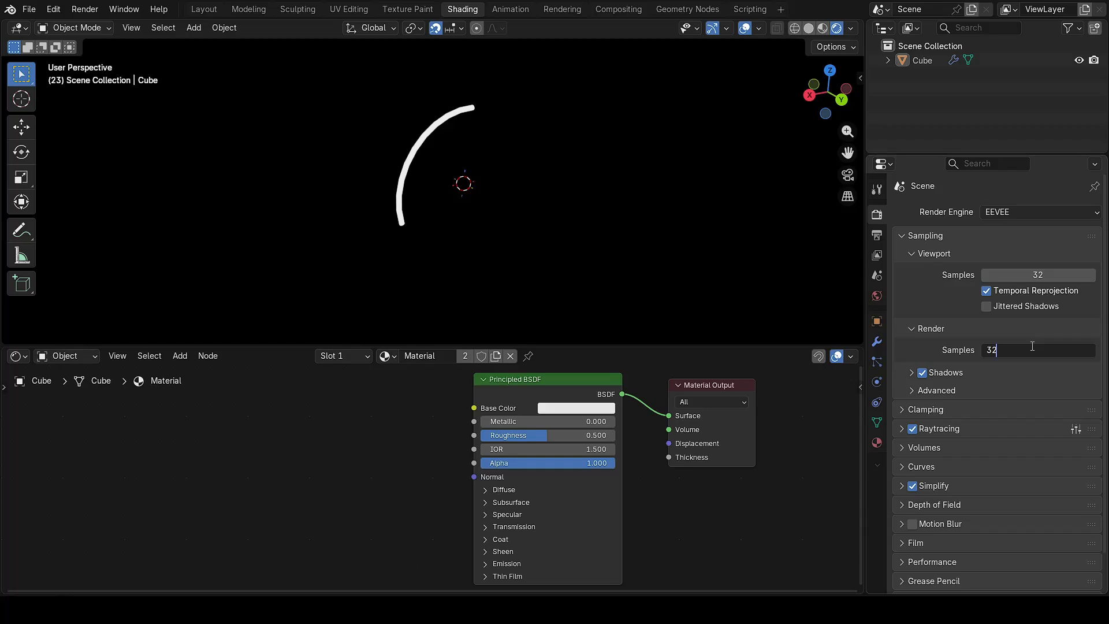
{"action": "key", "text": "Return"}
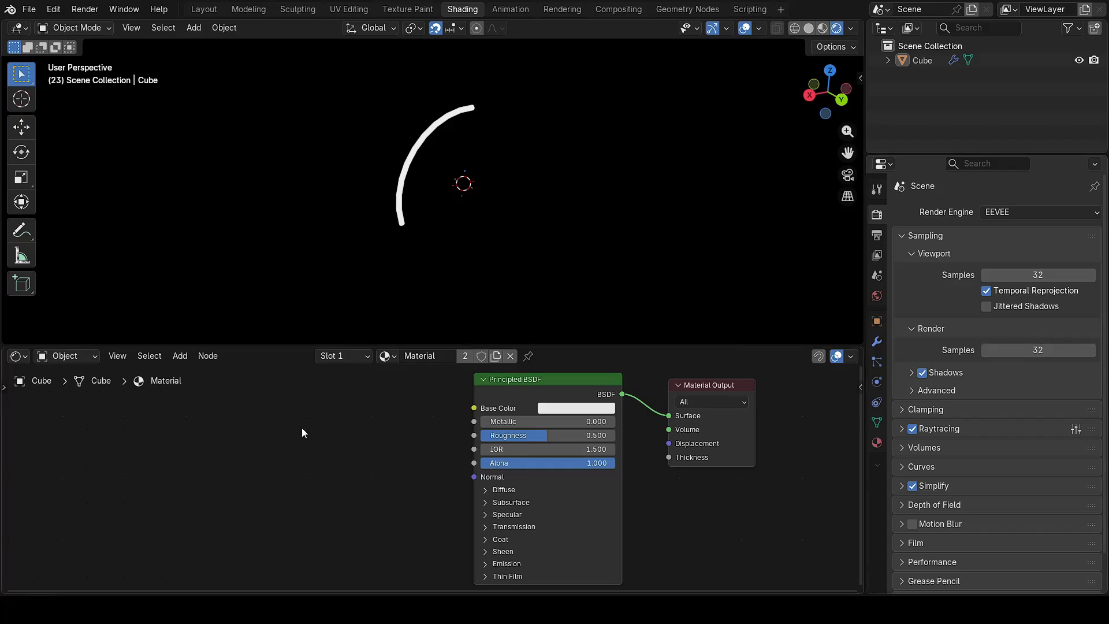
{"action": "key", "text": "shift+a"}
Step: Add an Attribute node left of the shader and set its name to curve_color
{"action": "left_click", "coordinate": [286, 424]}
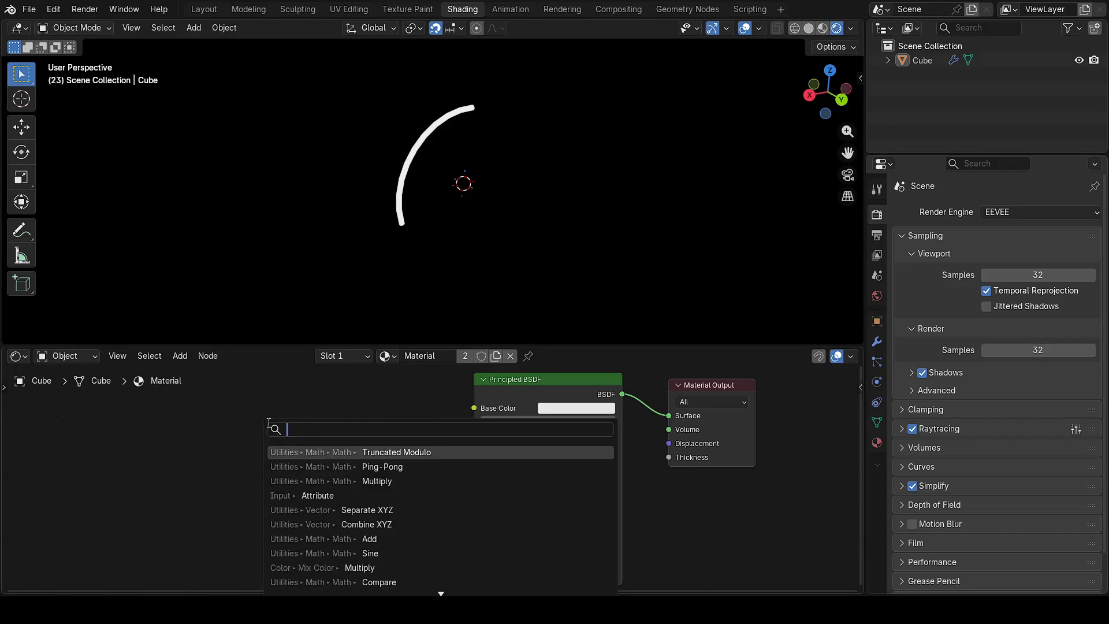
{"action": "type", "text": "attr"}
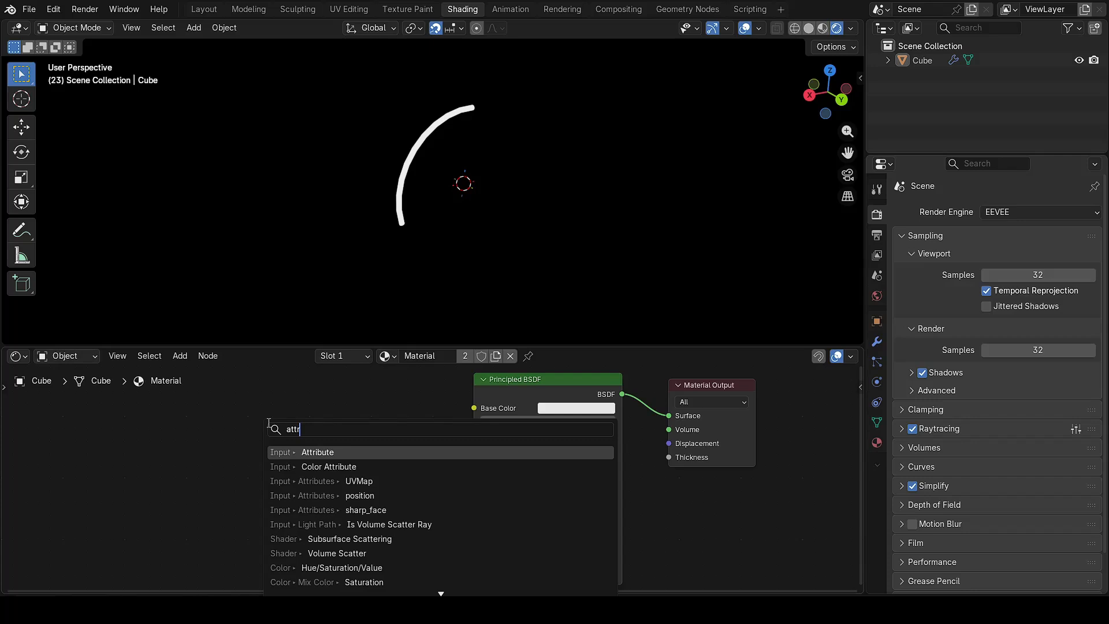
{"action": "key", "text": "Return"}
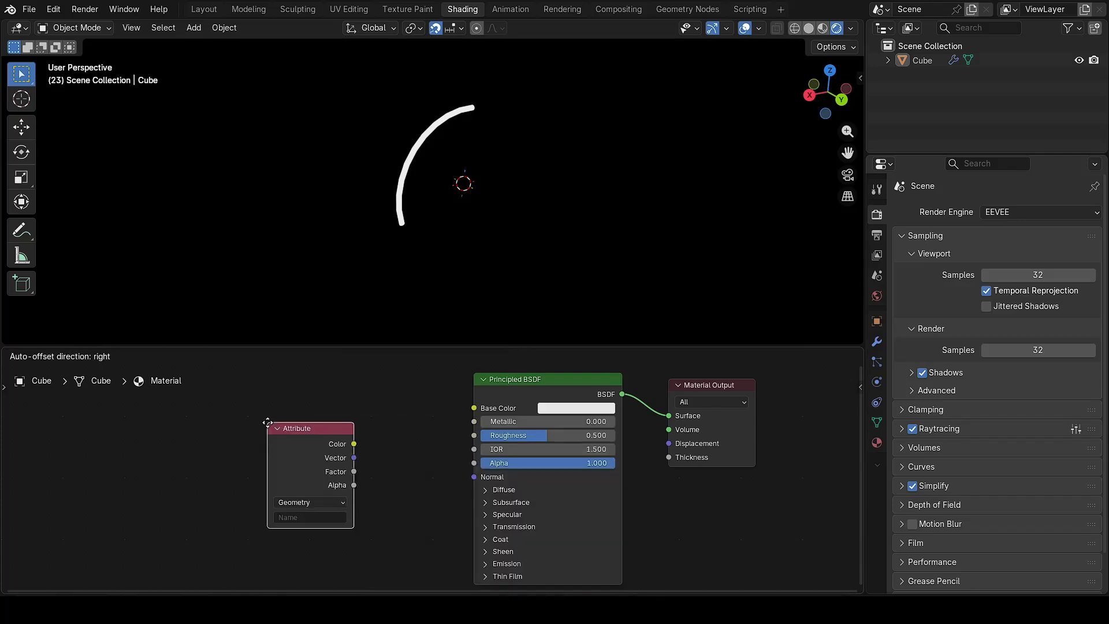
{"action": "left_click", "coordinate": [154, 436]}
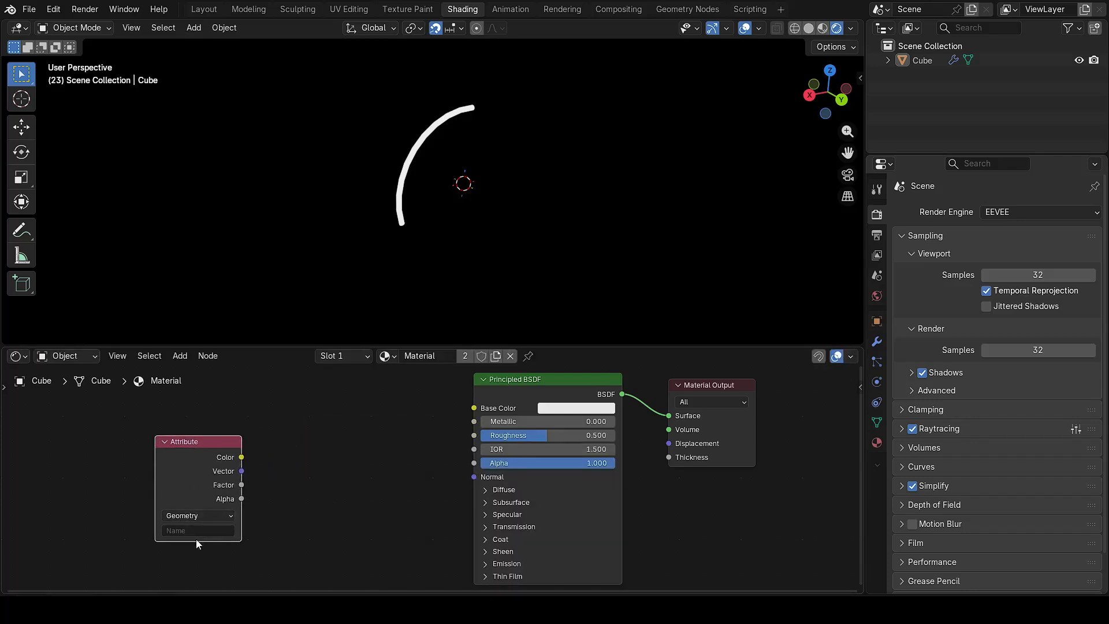
{"action": "type", "text": "curve_color"}
{"action": "key", "text": "Return"}
{"action": "key", "text": "shift+a"}
Step: Add a Color Ramp fed by the Attribute Factor, with its Color wired into Base Color
{"action": "left_click", "coordinate": [263, 429]}
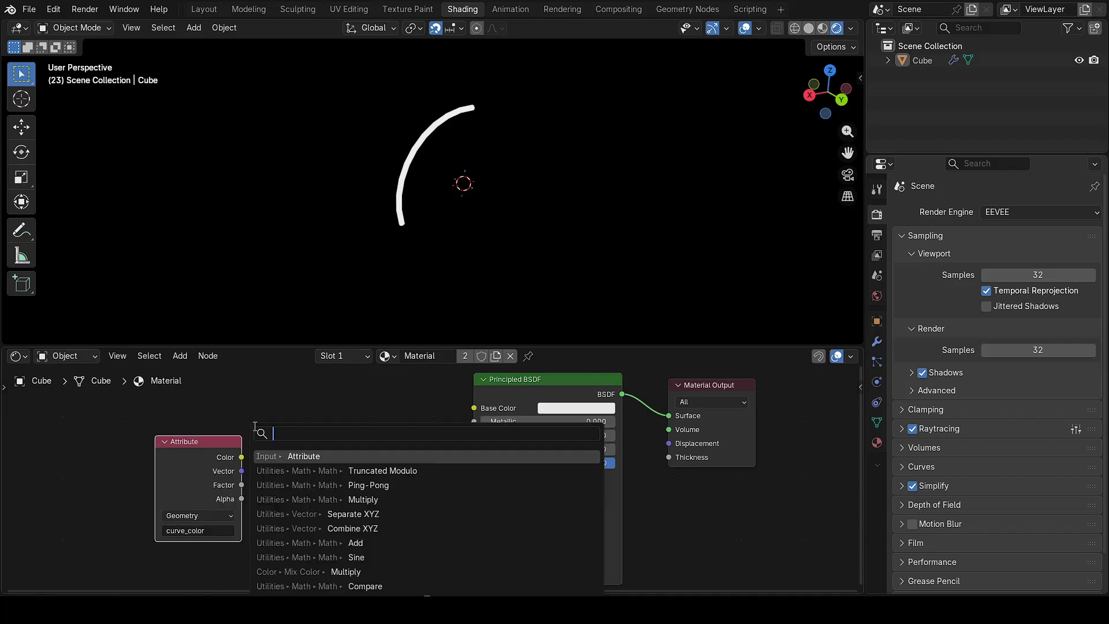
{"action": "type", "text": "colo"}
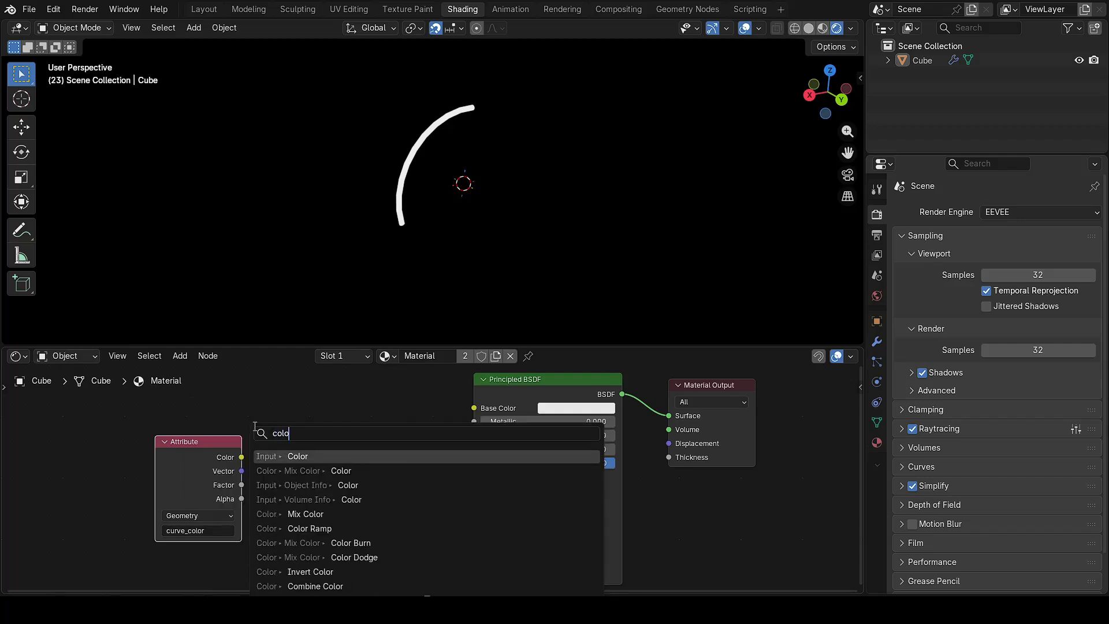
{"action": "type", "text": "r ramp"}
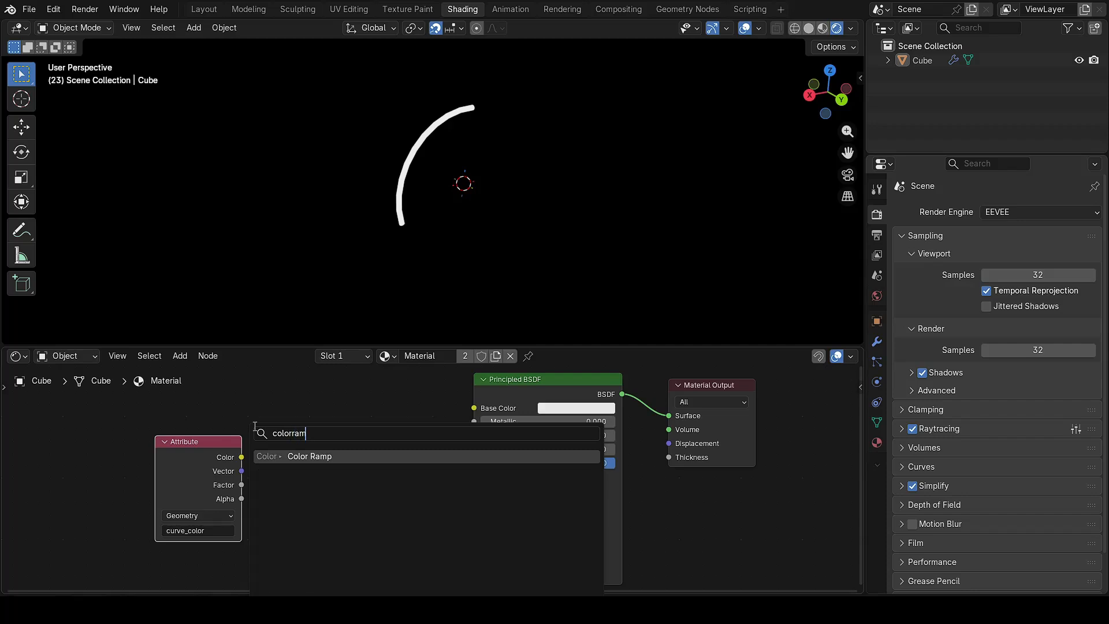
{"action": "key", "text": "Return"}
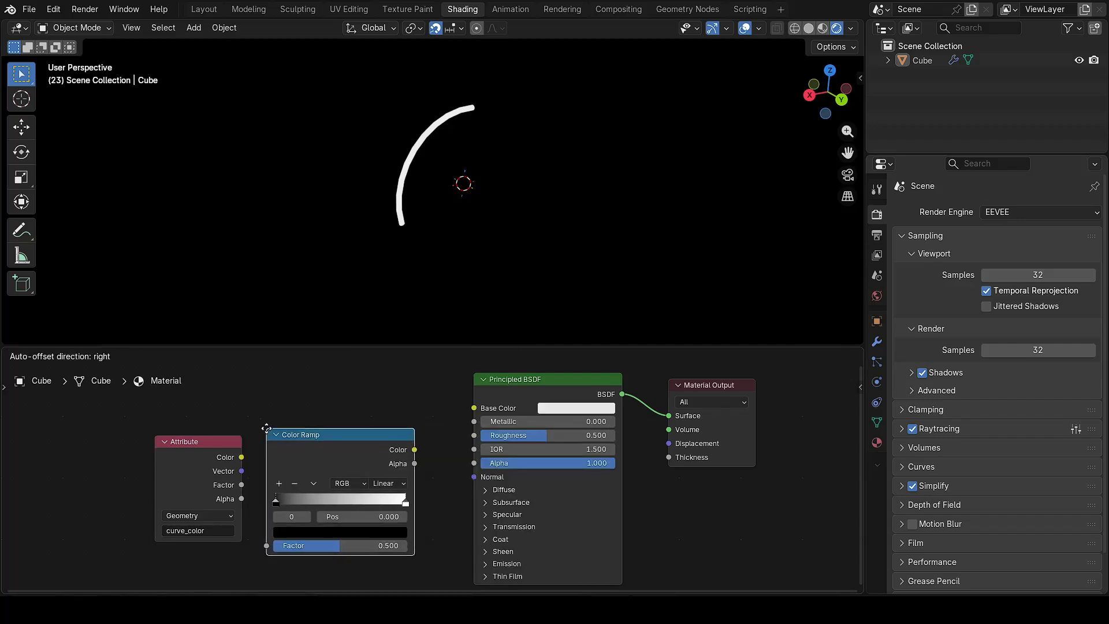
{"action": "left_click", "coordinate": [283, 408]}
{"action": "left_click_drag", "start_coordinate": [241, 488], "coordinate": [282, 524]}
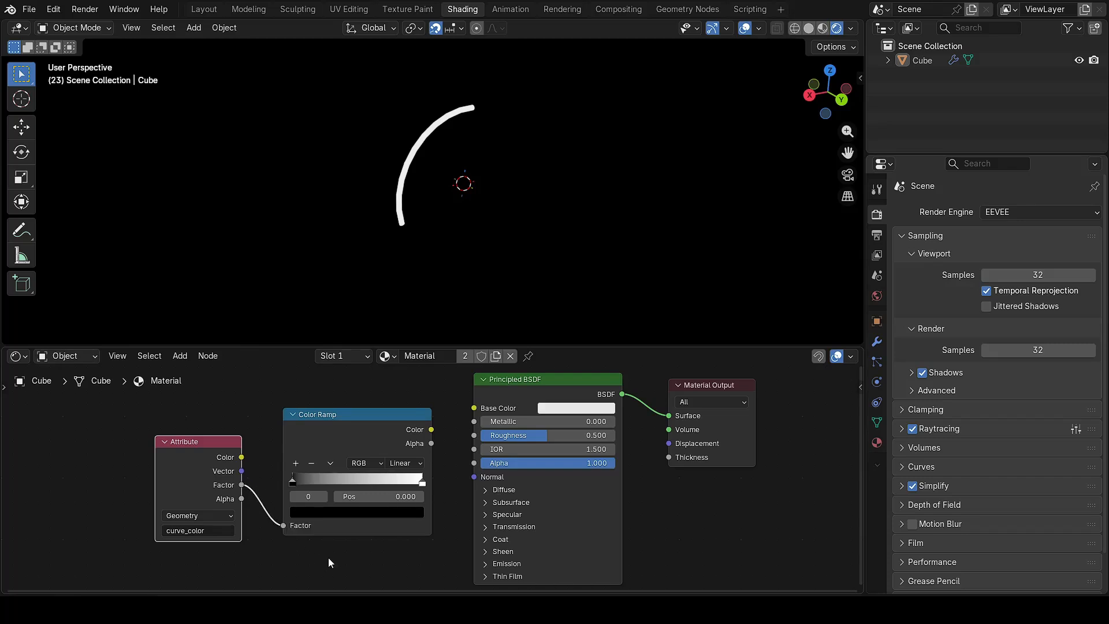
{"action": "left_click_drag", "start_coordinate": [431, 429], "coordinate": [474, 407]}
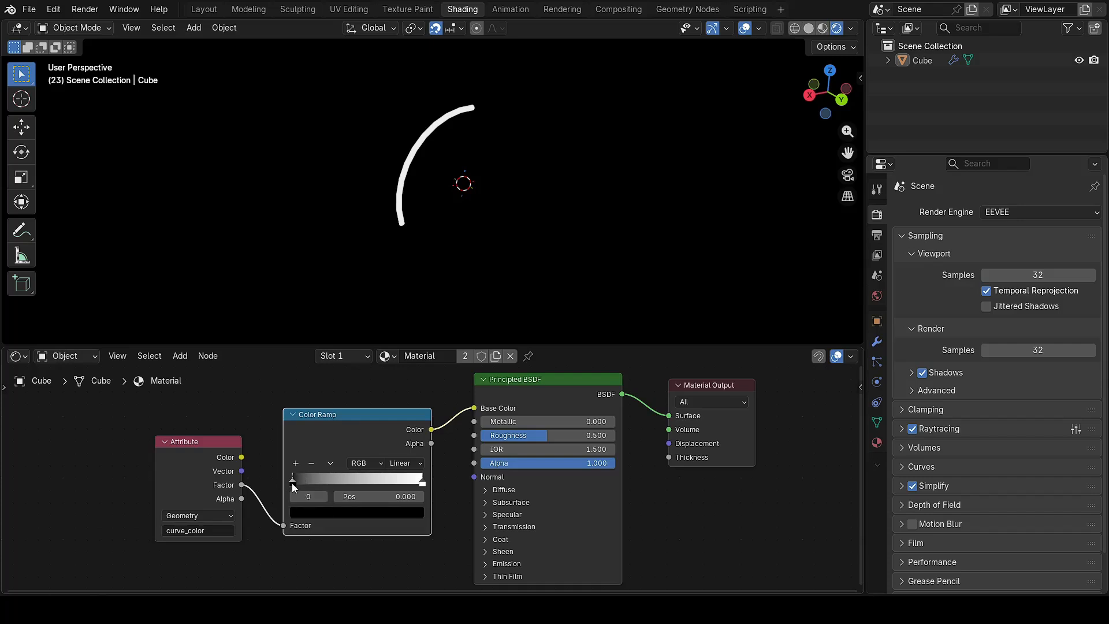
Step: Make the first ramp stop green and raise the shader Roughness to 1.000
{"action": "left_click", "coordinate": [355, 512]}
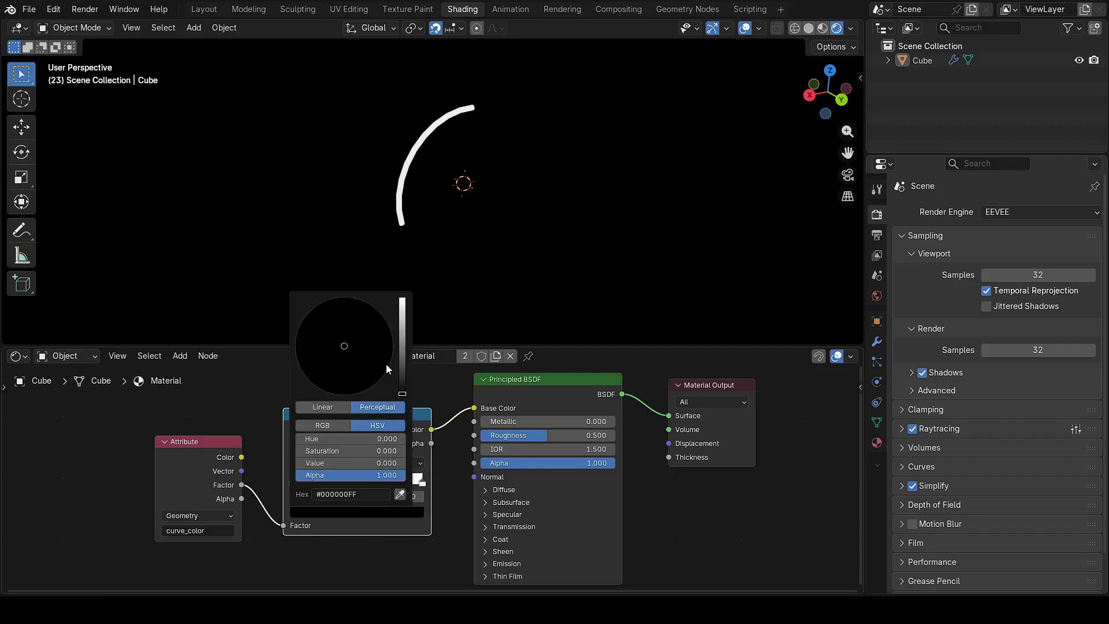
{"action": "left_click_drag", "start_coordinate": [406, 394], "coordinate": [403, 311]}
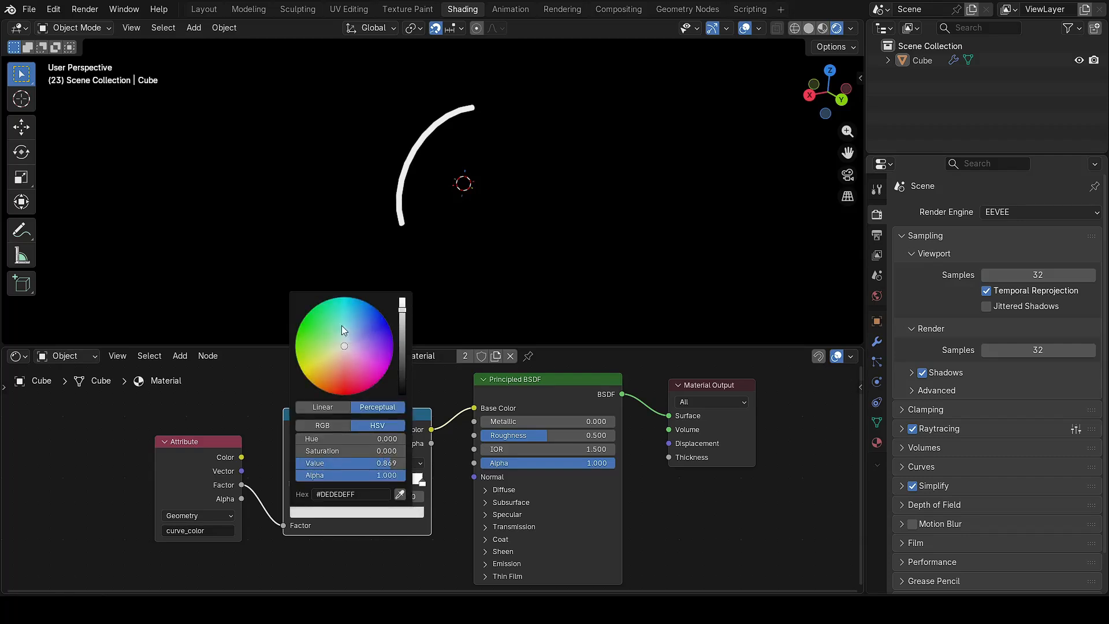
{"action": "left_click_drag", "start_coordinate": [310, 324], "coordinate": [307, 319]}
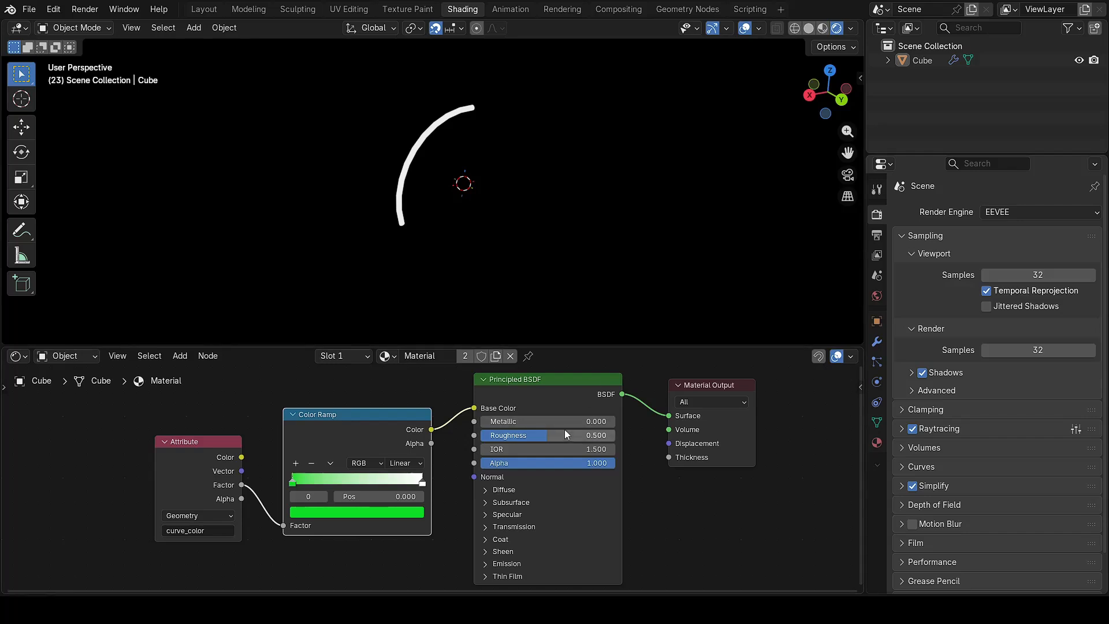
{"action": "left_click_drag", "start_coordinate": [542, 437], "coordinate": [606, 436]}
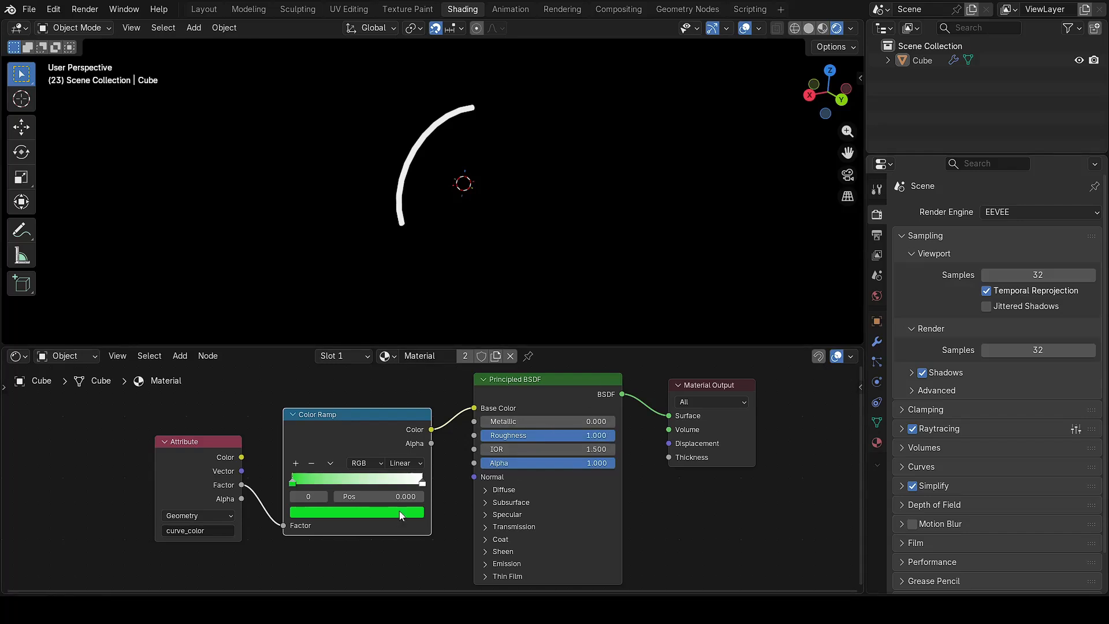
Step: Add a middle ramp stop at 0.500 coloured soft yellow
{"action": "left_click", "coordinate": [295, 463]}
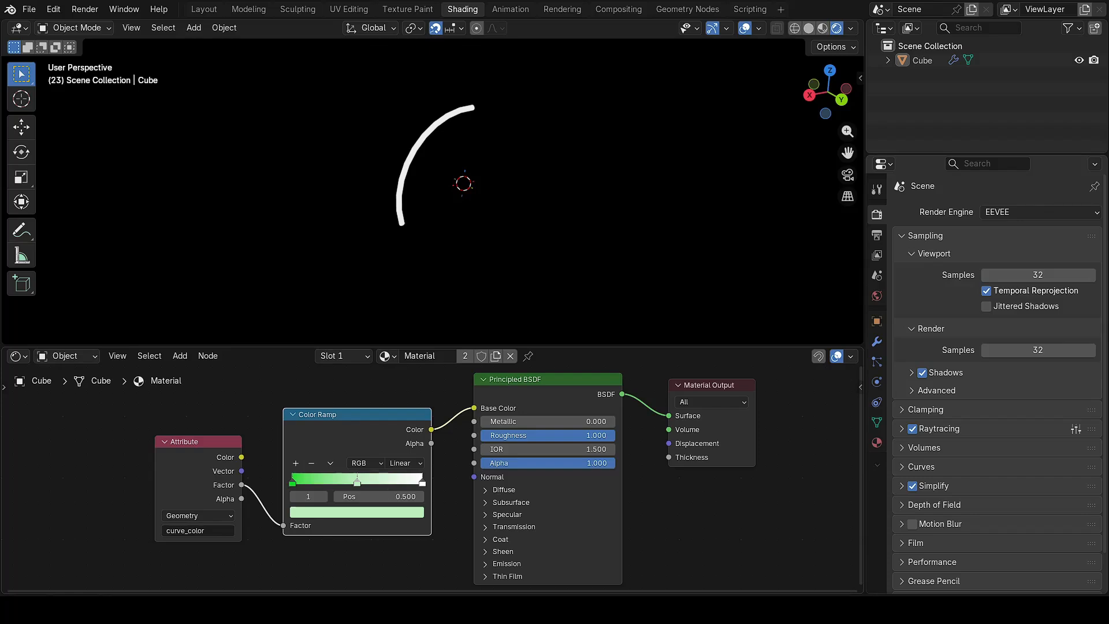
{"action": "left_click", "coordinate": [353, 516]}
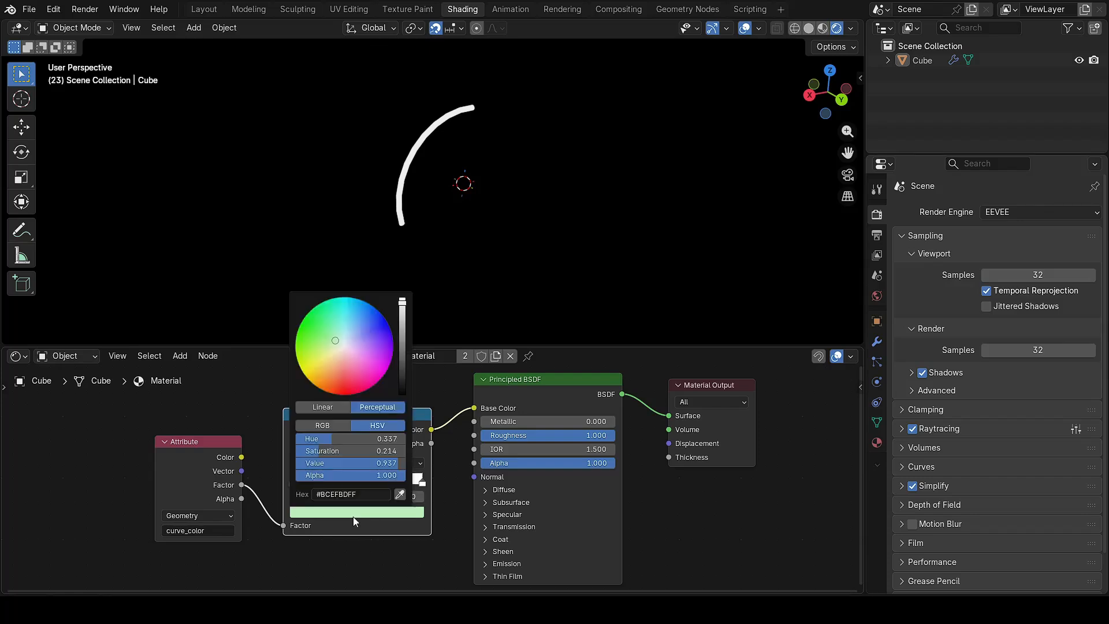
{"action": "left_click_drag", "start_coordinate": [334, 345], "coordinate": [309, 380]}
{"action": "left_click_drag", "start_coordinate": [403, 302], "coordinate": [403, 297]}
{"action": "left_click_drag", "start_coordinate": [316, 371], "coordinate": [315, 368]}
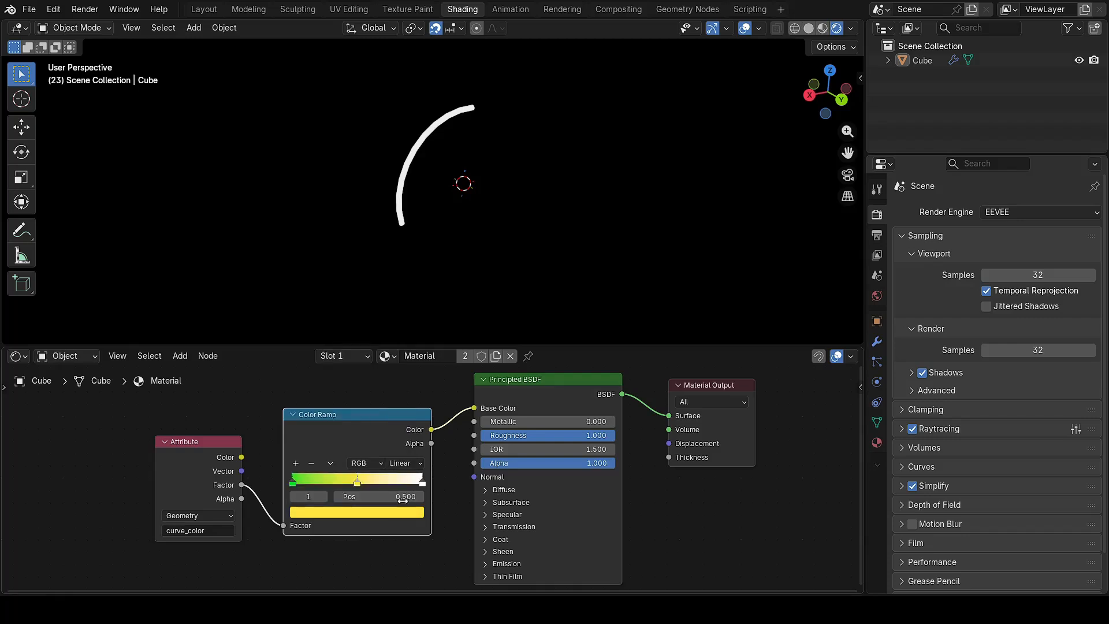
Step: Make the ramp's end stop at 1.000 red
{"action": "left_click", "coordinate": [421, 484]}
{"action": "left_click", "coordinate": [404, 511]}
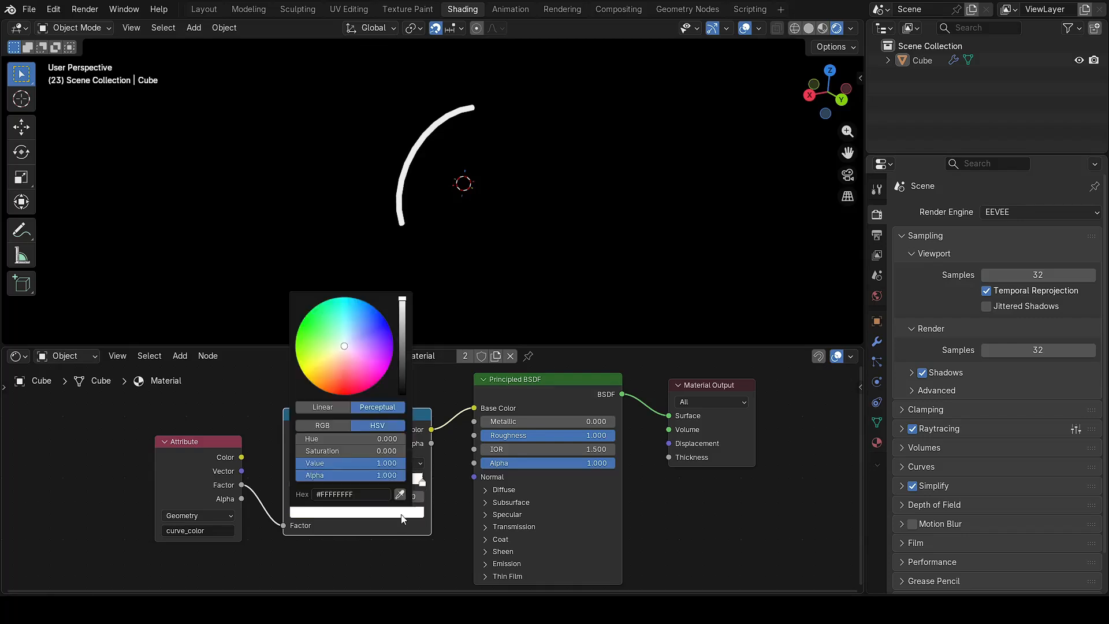
{"action": "left_click_drag", "start_coordinate": [342, 346], "coordinate": [343, 396]}
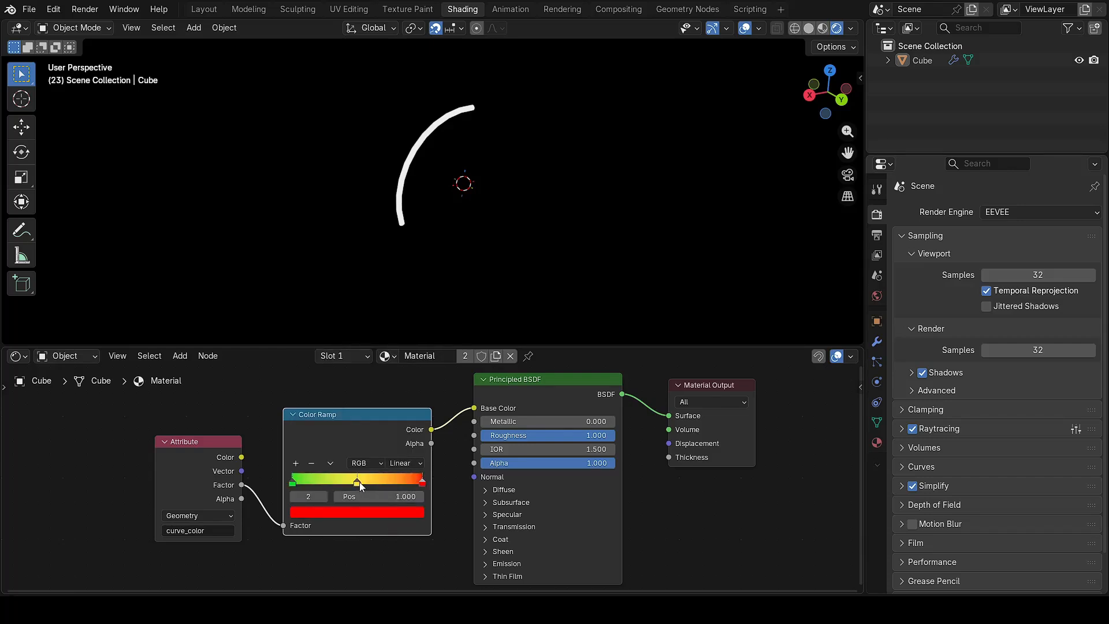
{"action": "left_click", "coordinate": [404, 462]}
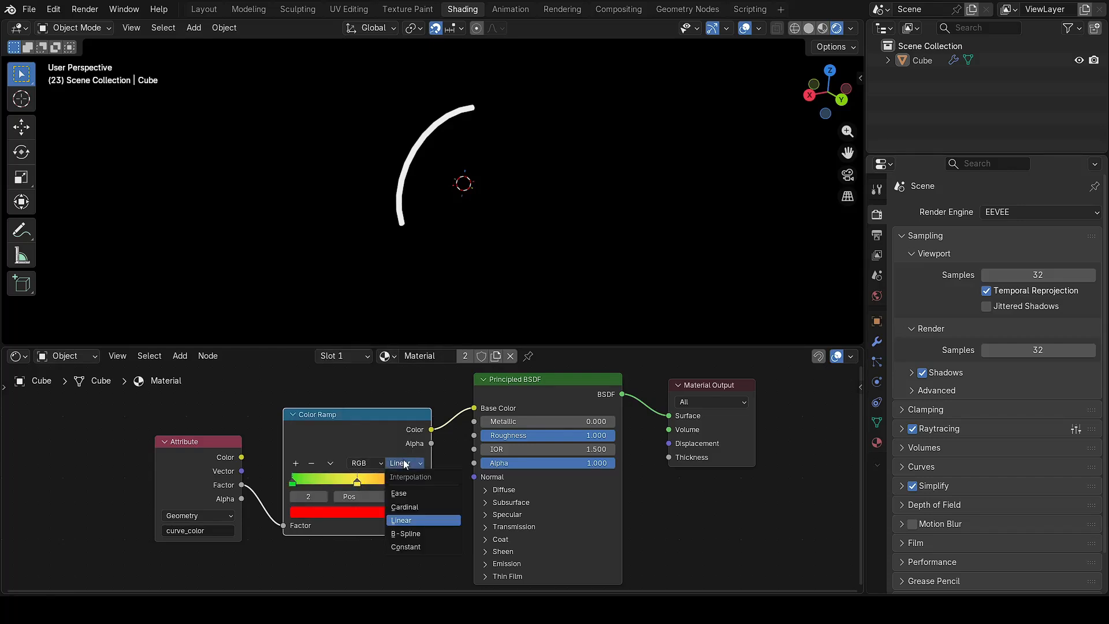
Step: Set the Color Ramp interpolation to Constant
{"action": "left_click", "coordinate": [415, 547]}
{"action": "left_click_drag", "start_coordinate": [358, 484], "coordinate": [331, 486]}
{"action": "left_click", "coordinate": [425, 485]}
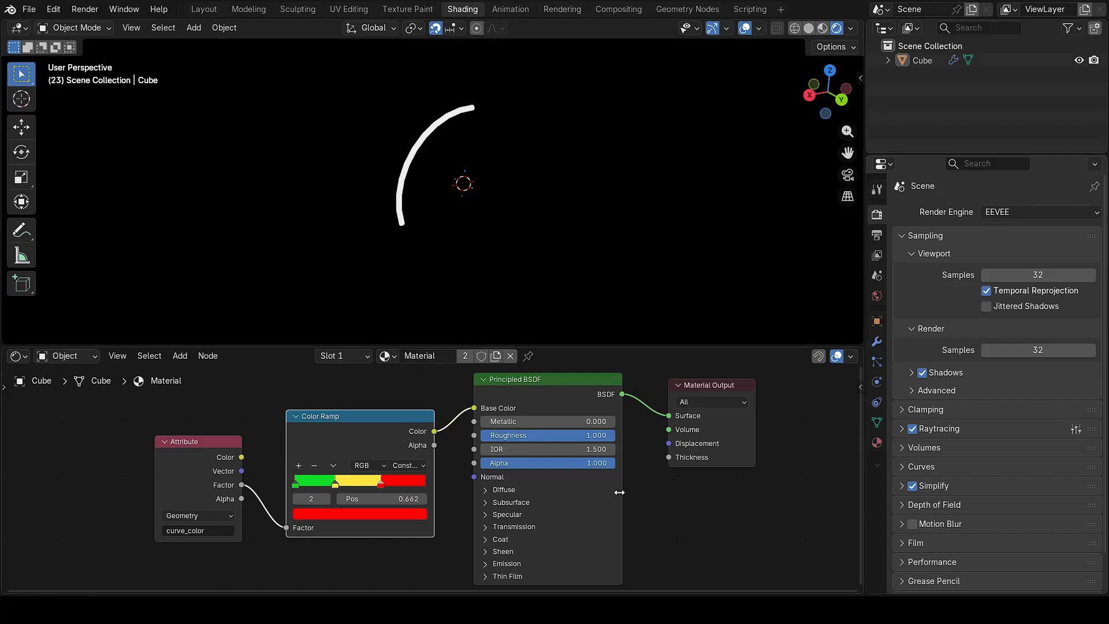
Step: Expand the shader's Emission settings and link the ramp Color into Emission Color
{"action": "left_click", "coordinate": [484, 564]}
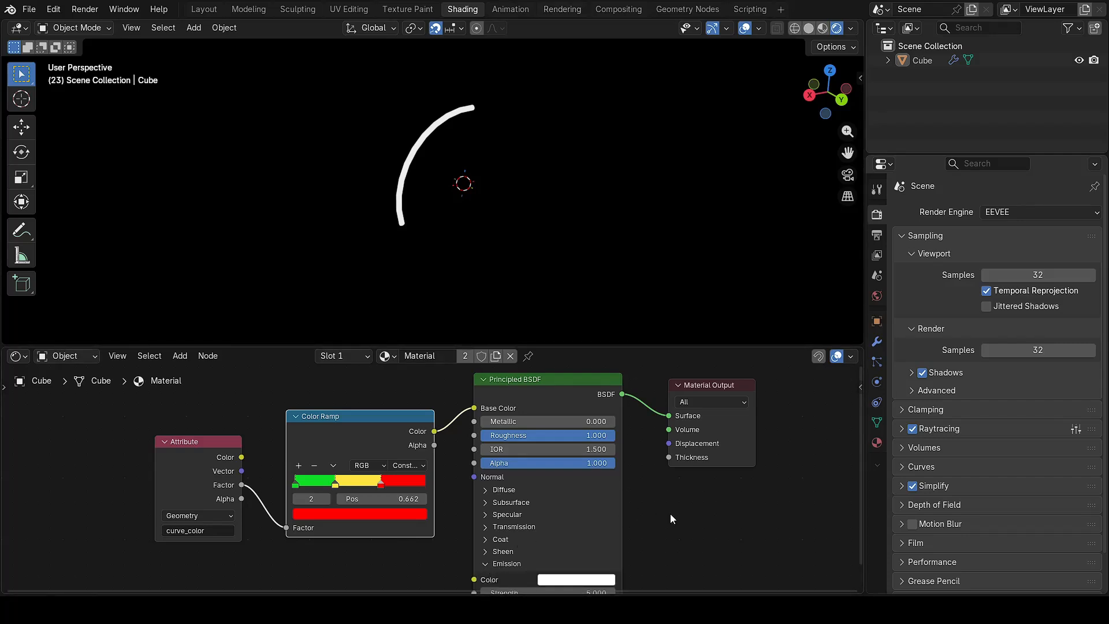
{"action": "middle_click_drag", "start_coordinate": [657, 511], "coordinate": [683, 479]}
{"action": "left_click_drag", "start_coordinate": [460, 398], "coordinate": [500, 547]}
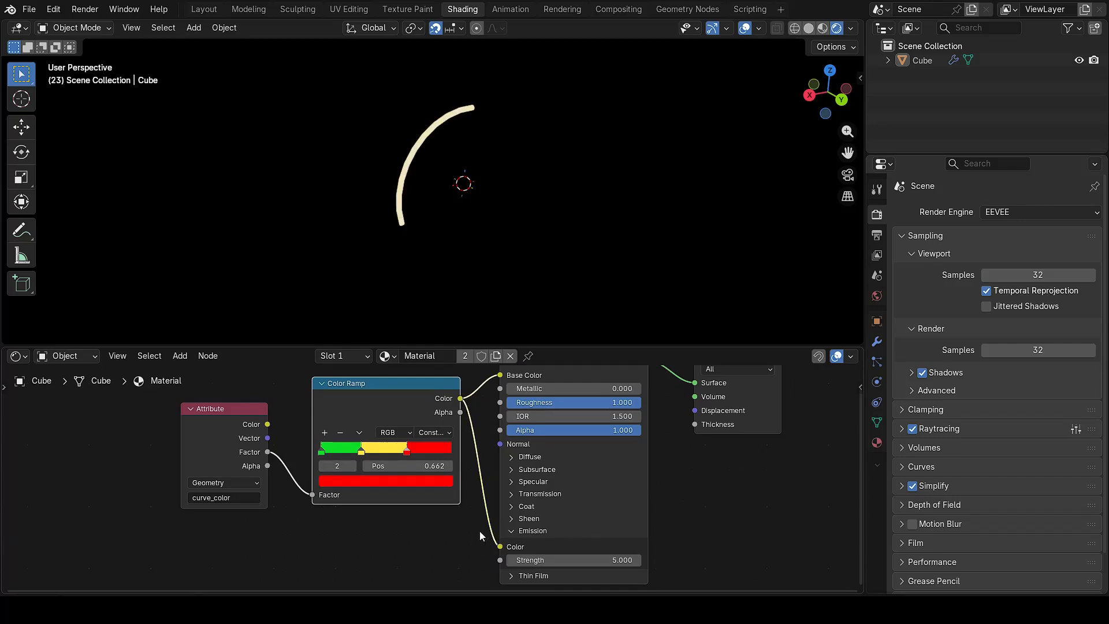
Step: Tidy the Color Ramp, Attribute and Material Output node positions in a taller node editor
{"action": "middle_click_drag", "start_coordinate": [681, 481], "coordinate": [669, 491]}
{"action": "left_click_drag", "start_coordinate": [595, 347], "coordinate": [582, 231]}
{"action": "left_click_drag", "start_coordinate": [364, 349], "coordinate": [353, 350]}
{"action": "left_click_drag", "start_coordinate": [201, 378], "coordinate": [184, 376]}
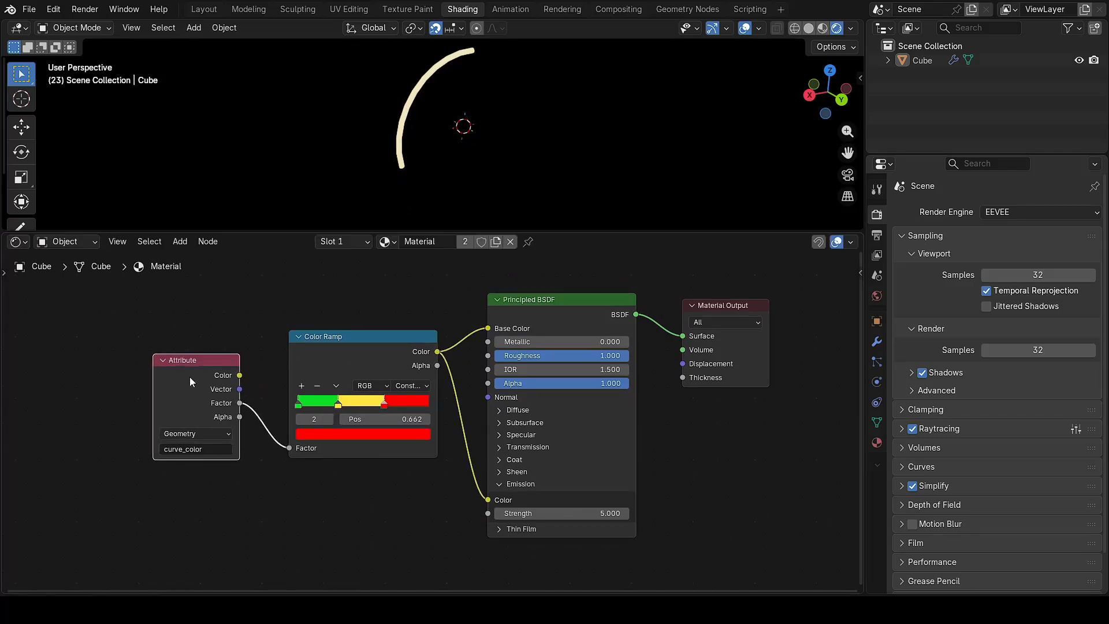
{"action": "left_click_drag", "start_coordinate": [748, 345], "coordinate": [762, 378]}
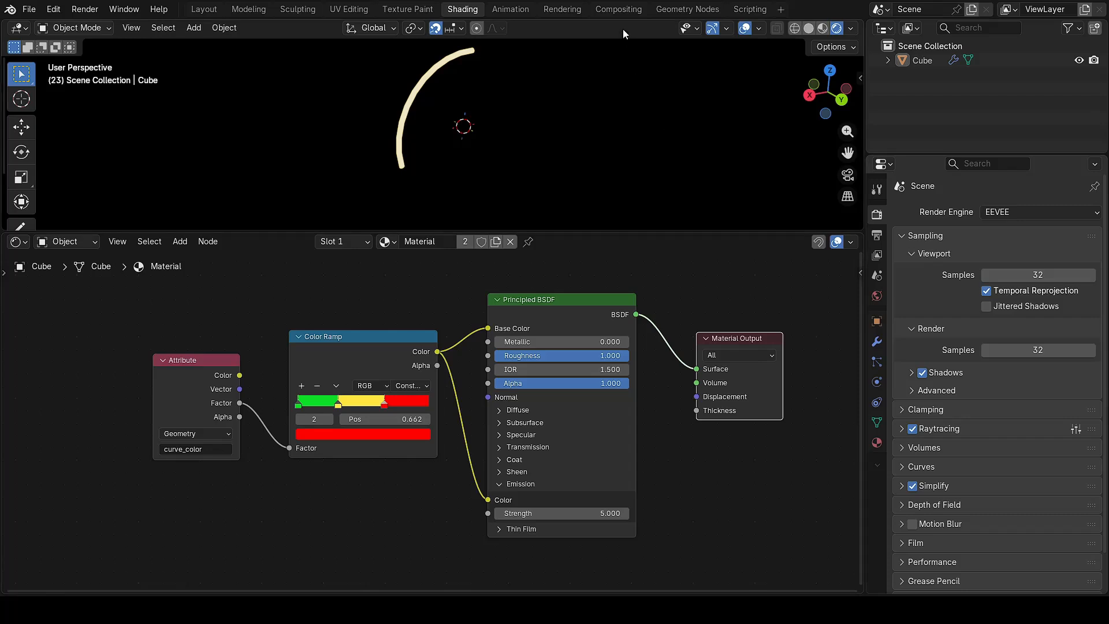
{"action": "left_click", "coordinate": [677, 10]}
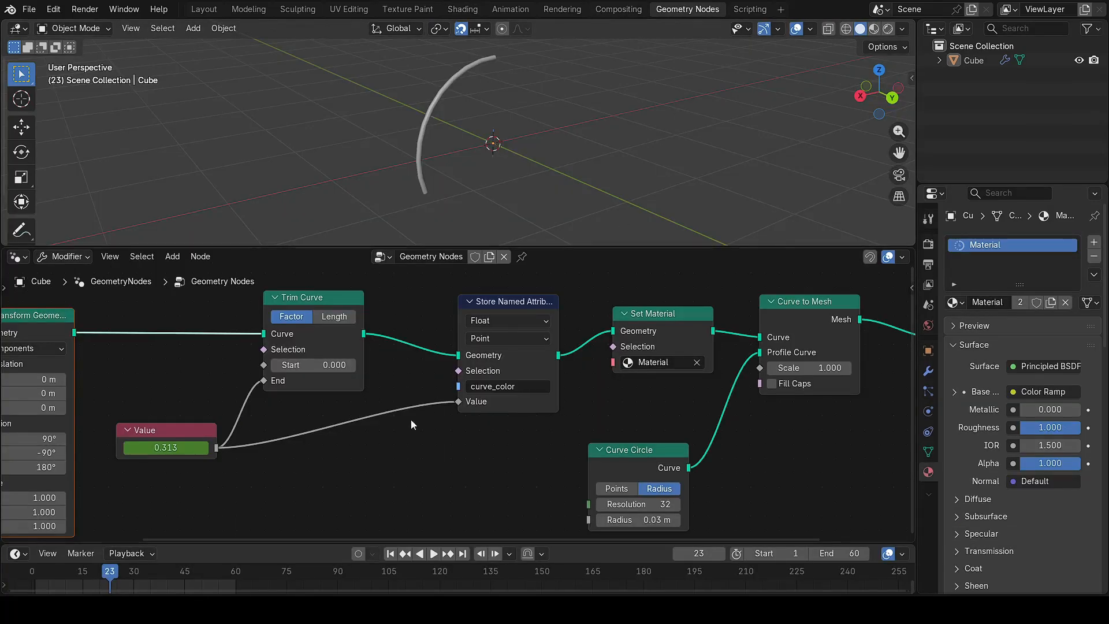
Step: Play the ring growth in Rendered shading, orbiting around it before stopping playback
{"action": "scroll", "coordinate": [401, 434], "scroll_direction": "down", "scroll_amount": 3}
{"action": "middle_click_drag", "start_coordinate": [394, 452], "coordinate": [425, 449]}
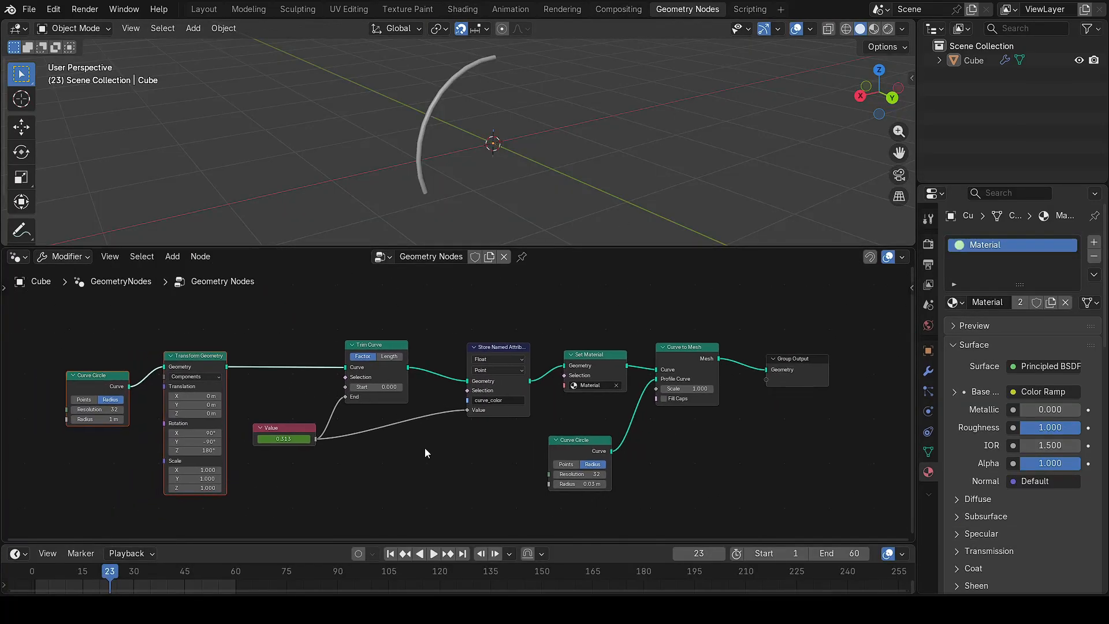
{"action": "left_click", "coordinate": [434, 553]}
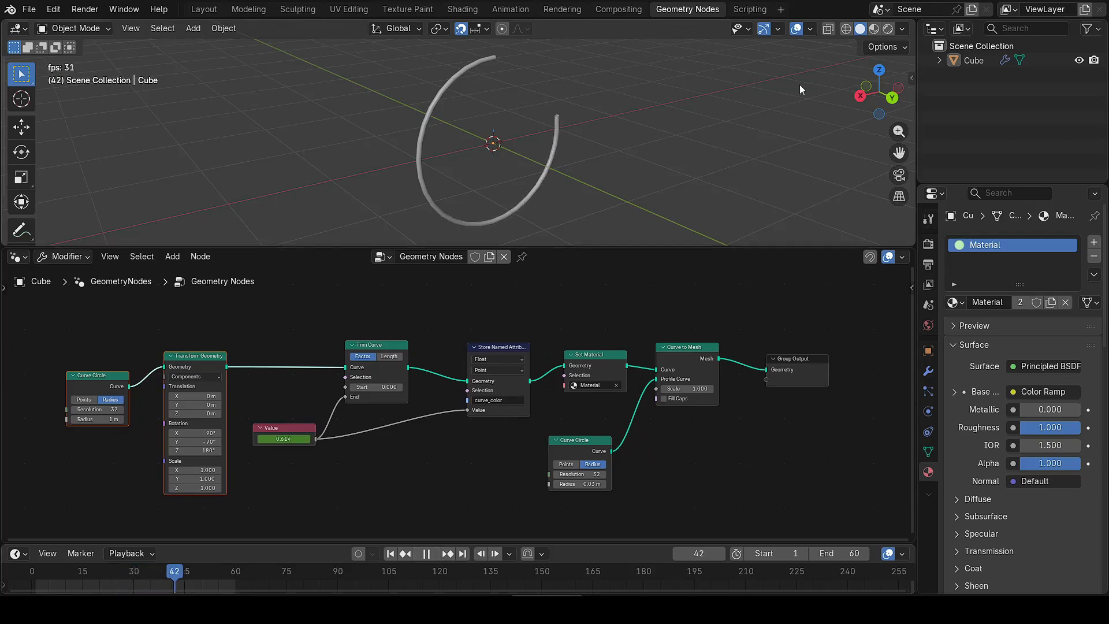
{"action": "left_click", "coordinate": [887, 28]}
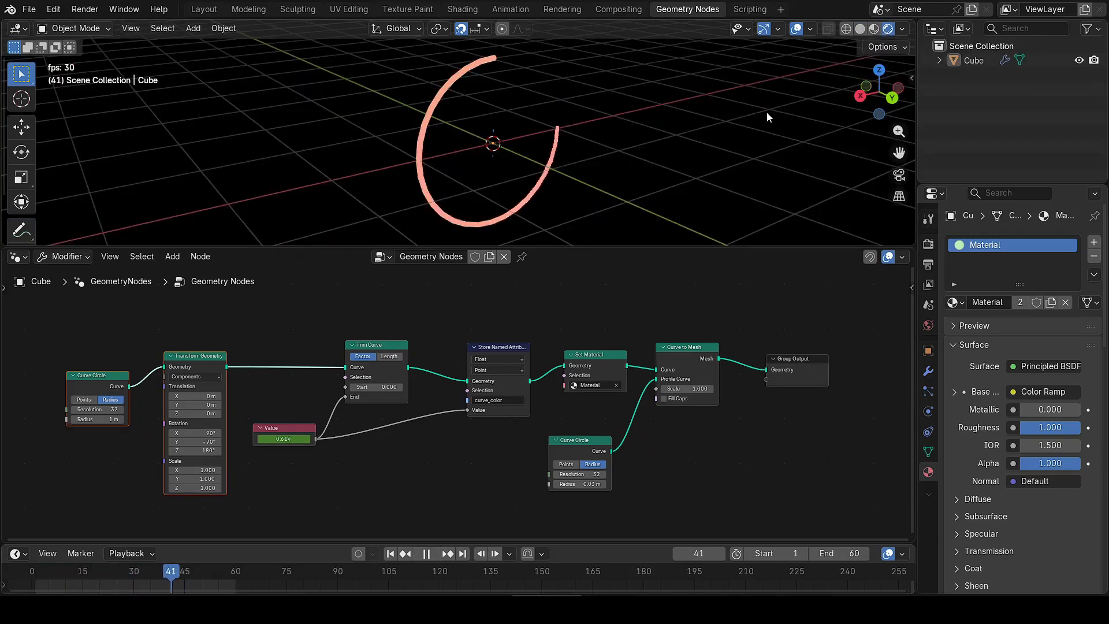
{"action": "middle_click_drag", "start_coordinate": [615, 149], "coordinate": [296, 153]}
{"action": "key", "text": "space"}
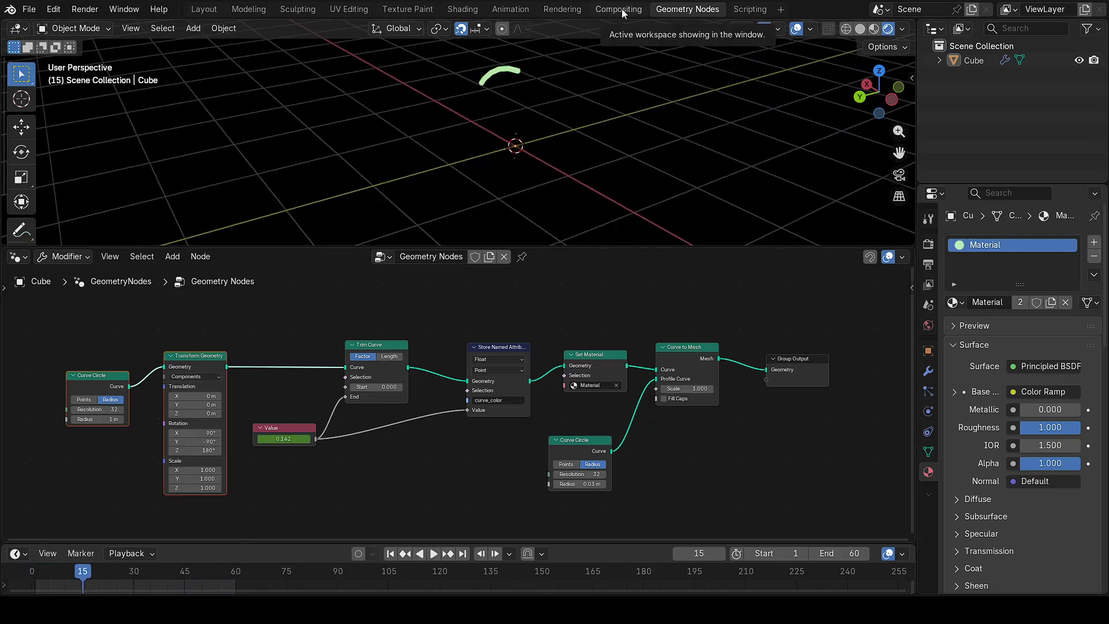
Step: In Compositing, slide the Group Output and Viewer nodes horizontally to the right
{"action": "left_click", "coordinate": [619, 9]}
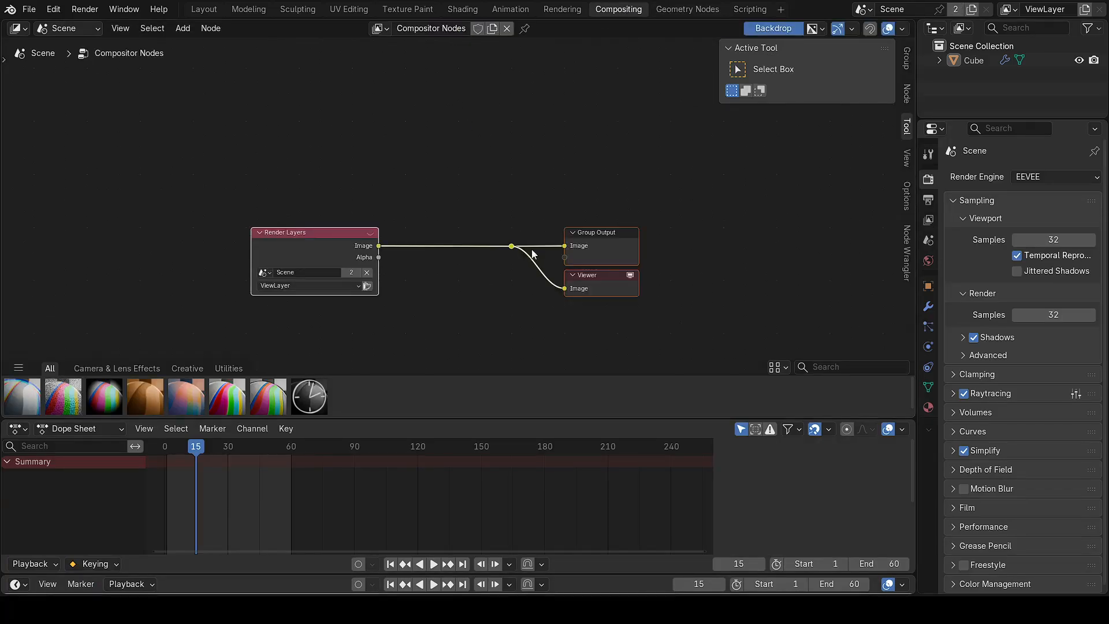
{"action": "left_click_drag", "start_coordinate": [510, 317], "coordinate": [689, 171]}
{"action": "key", "text": "g"}
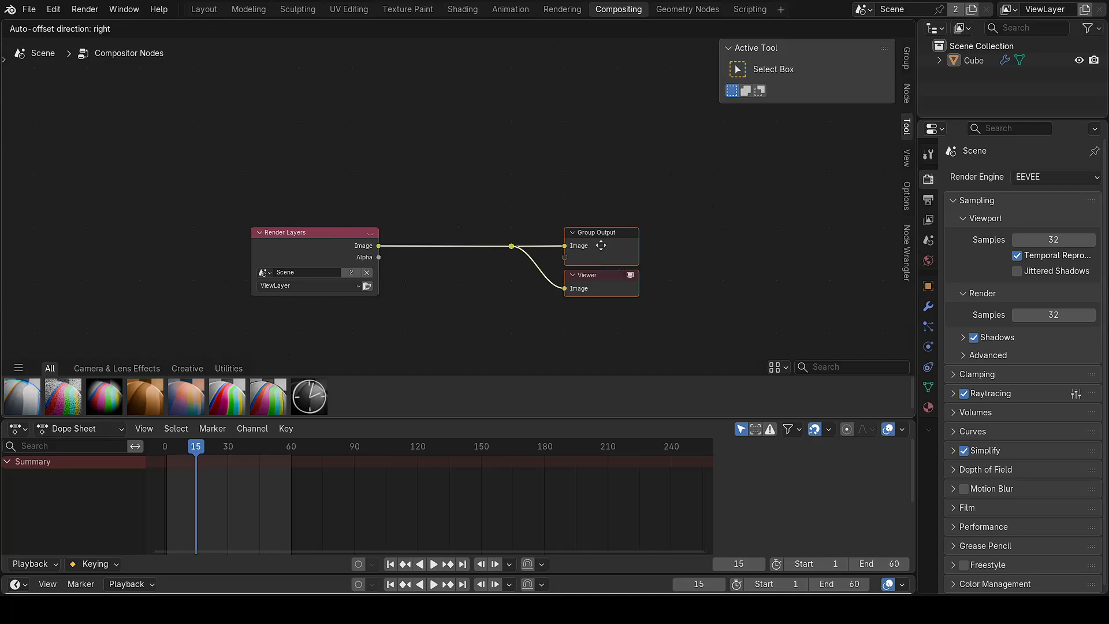
{"action": "key", "text": "x"}
{"action": "left_click", "coordinate": [739, 247]}
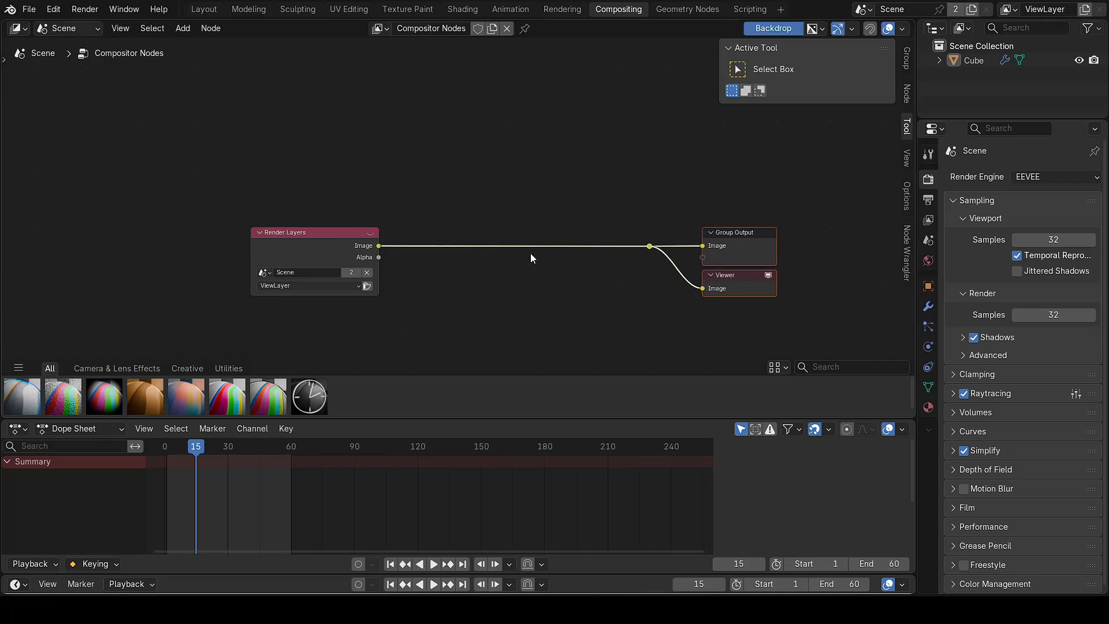
Step: Insert a Glare node on the Render Layers link and set its type to Bloom
{"action": "key", "text": "shift+a"}
{"action": "left_click", "coordinate": [453, 265]}
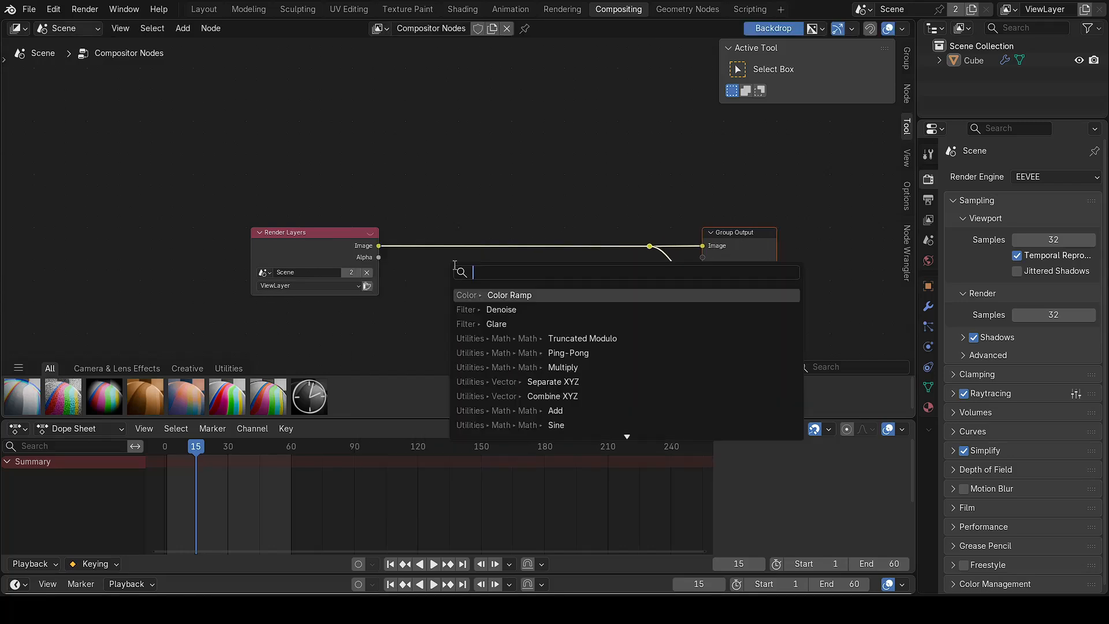
{"action": "type", "text": "glare"}
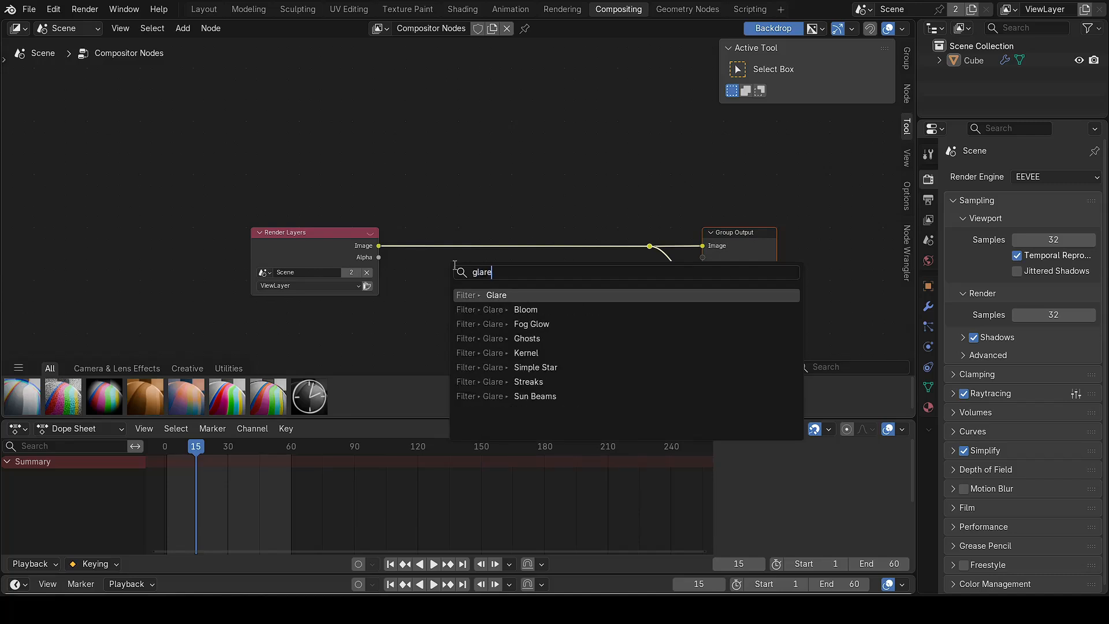
{"action": "left_click", "coordinate": [477, 295]}
{"action": "left_click", "coordinate": [494, 232]}
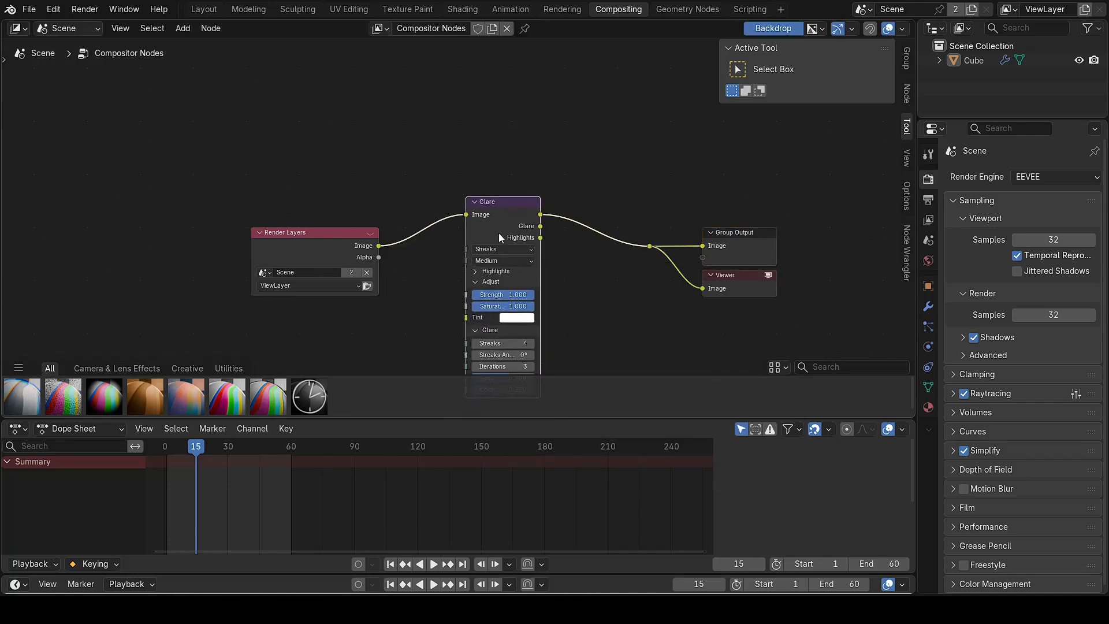
{"action": "middle_click_drag", "start_coordinate": [604, 287], "coordinate": [528, 228]}
{"action": "left_click", "coordinate": [438, 189]}
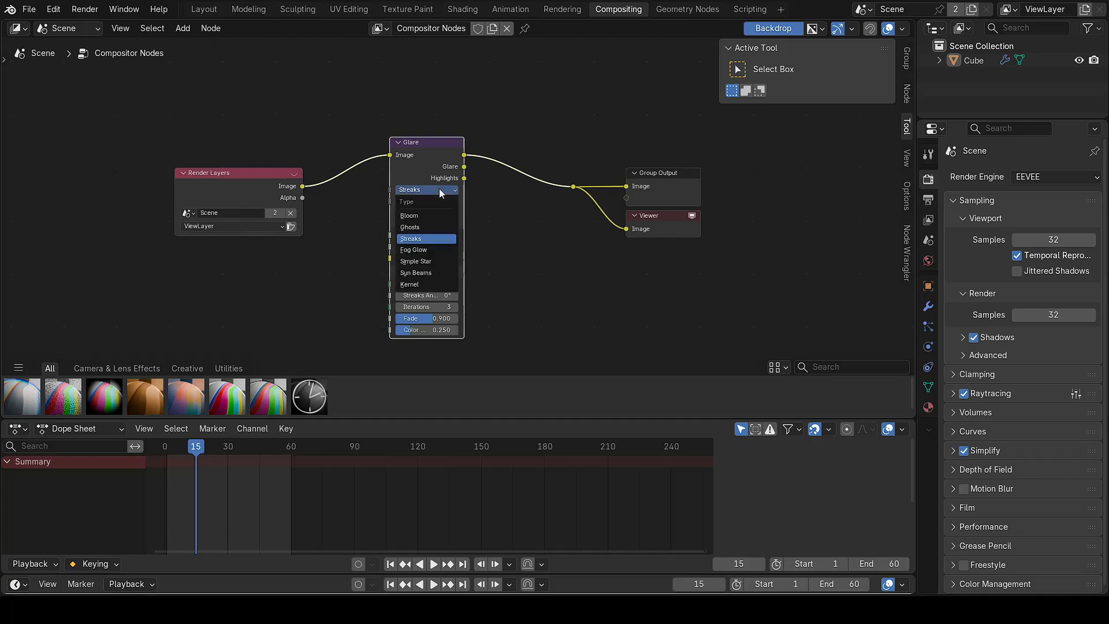
{"action": "left_click", "coordinate": [432, 240]}
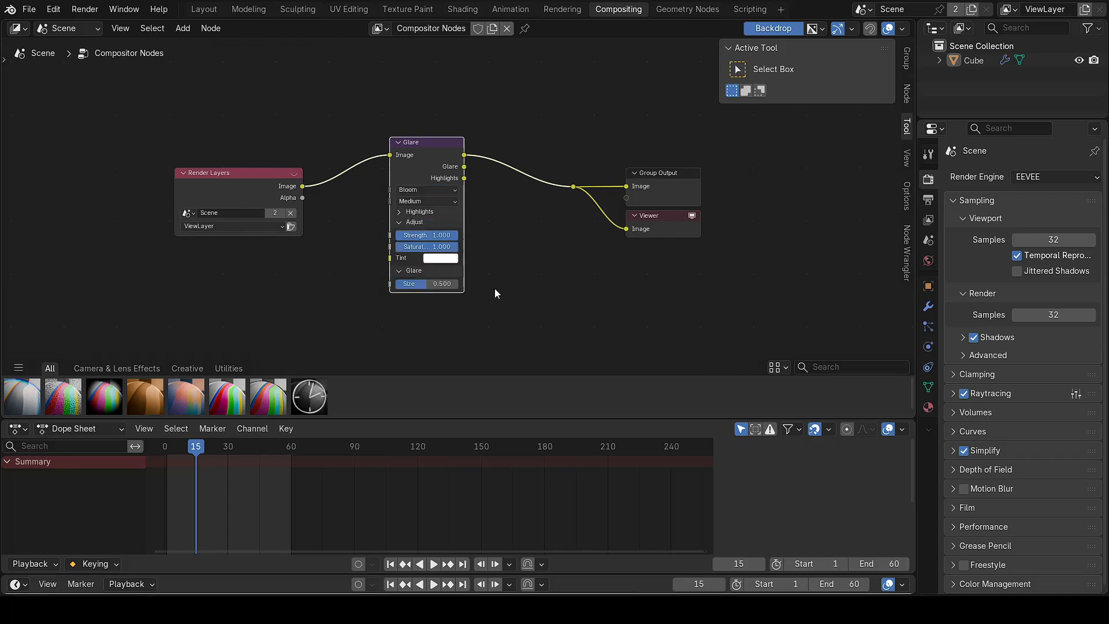
{"action": "middle_click_drag", "start_coordinate": [510, 239], "coordinate": [511, 283]}
{"action": "left_click", "coordinate": [495, 153]}
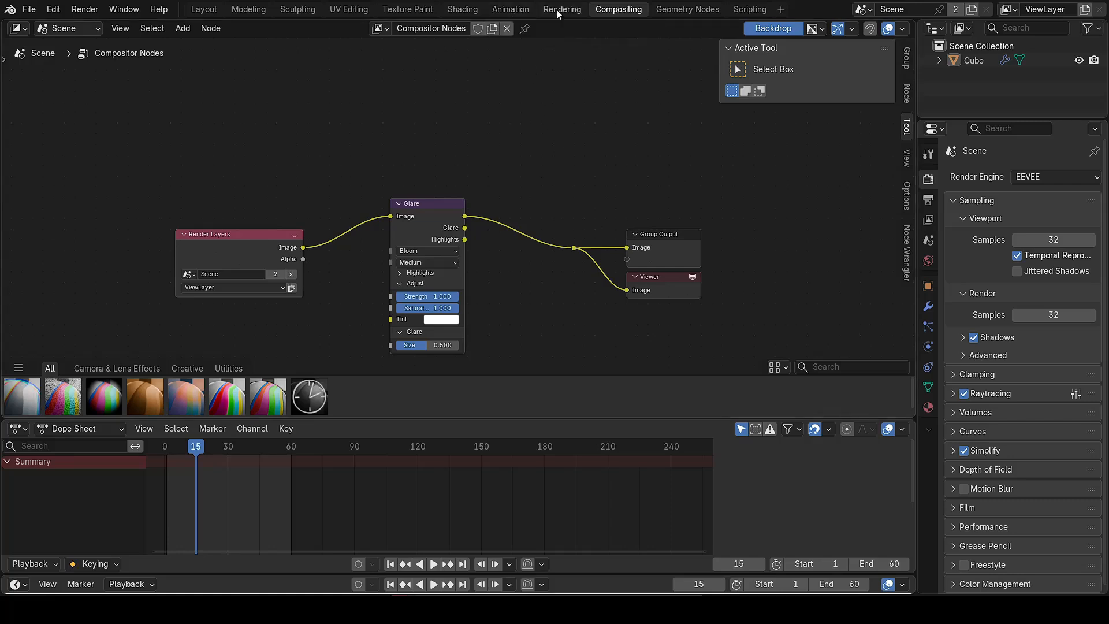
Step: Add a camera in the Geometry Nodes workspace and look through it
{"action": "left_click", "coordinate": [666, 10]}
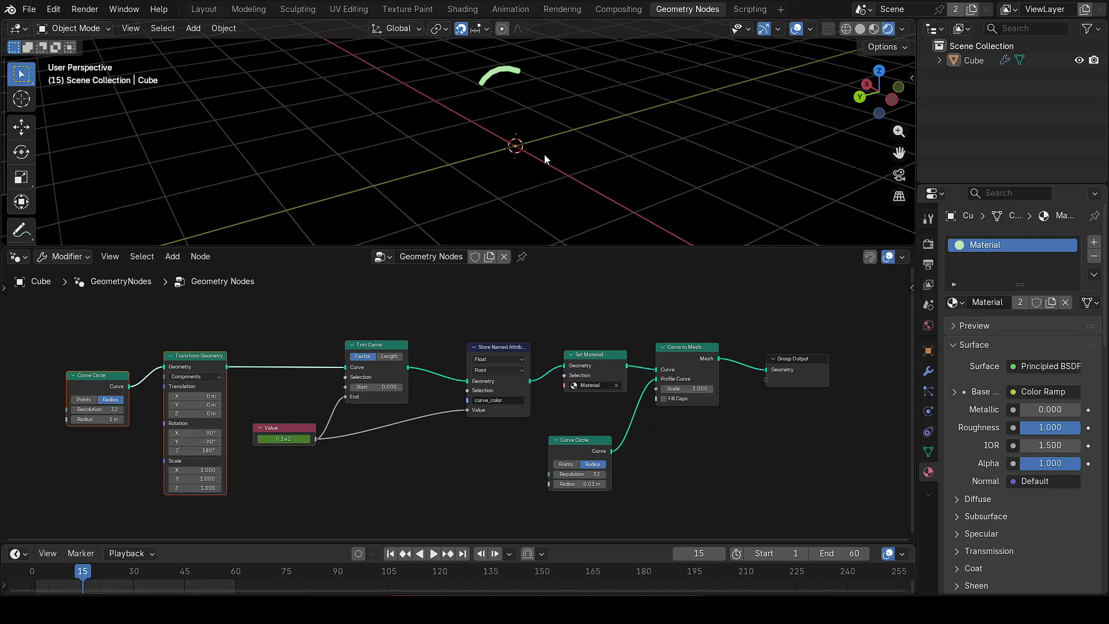
{"action": "key", "text": "shift+a"}
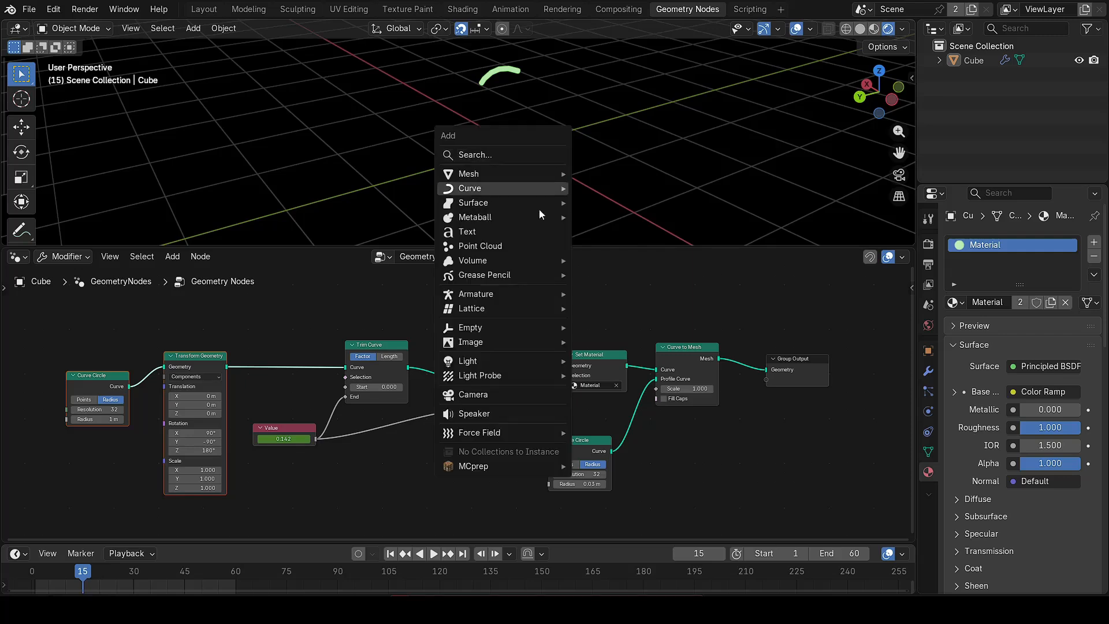
{"action": "left_click", "coordinate": [500, 393]}
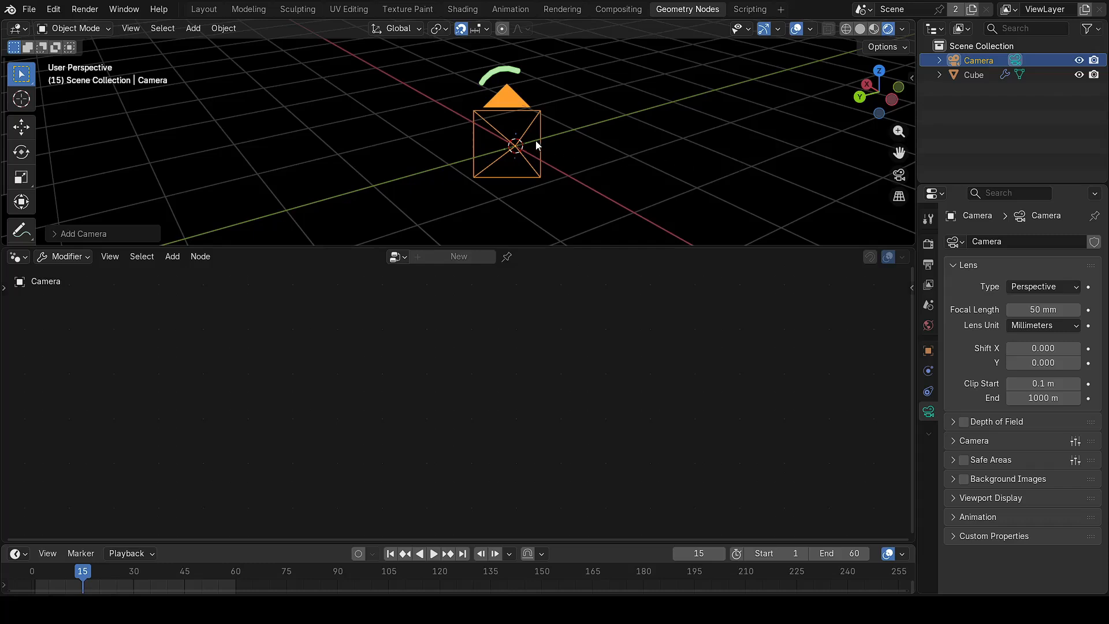
{"action": "key", "text": "KP_0"}
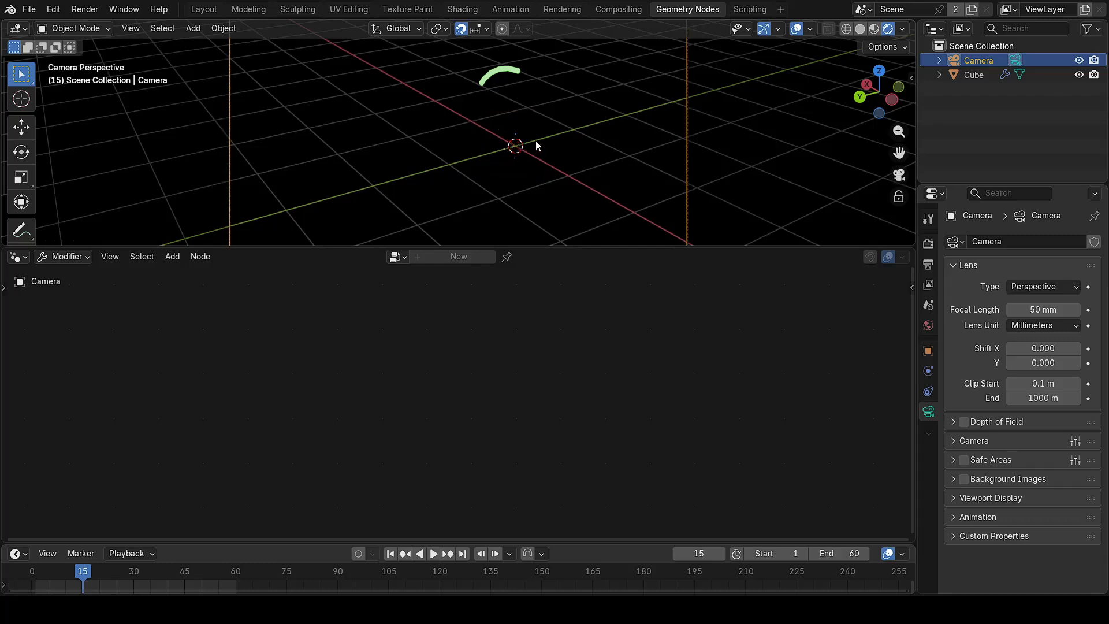
Step: Lock the camera to the view and pan and zoom to centre the curve
{"action": "scroll", "coordinate": [730, 155], "scroll_direction": "down", "scroll_amount": 5}
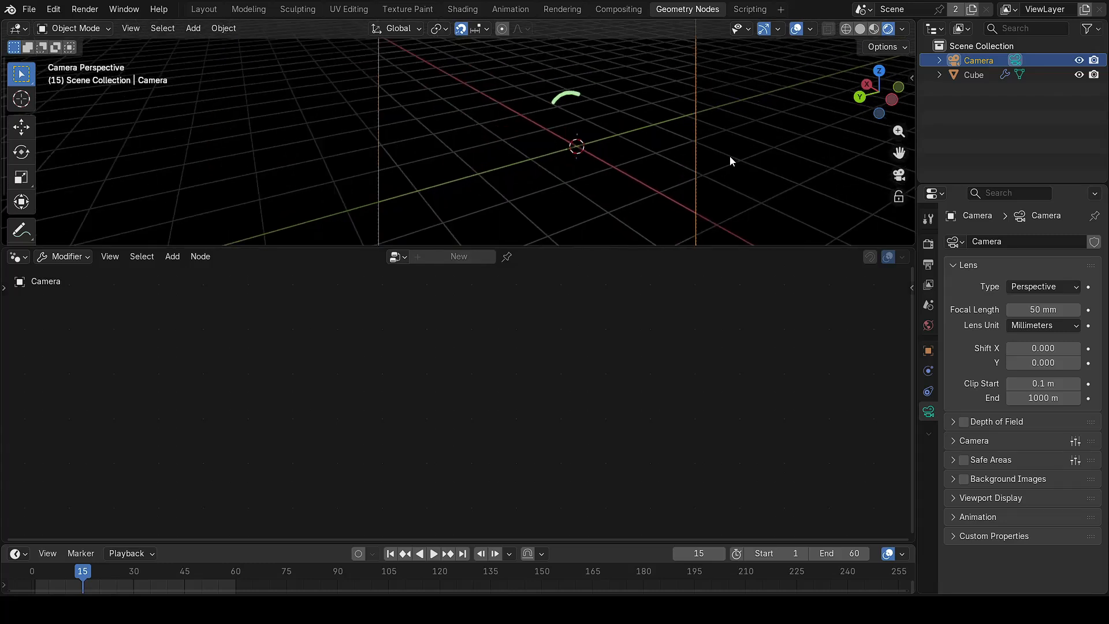
{"action": "middle_click_drag", "start_coordinate": [732, 154], "coordinate": [658, 143], "text": "shift"}
{"action": "left_click", "coordinate": [899, 196]}
{"action": "scroll", "coordinate": [577, 121], "scroll_direction": "up", "scroll_amount": 2}
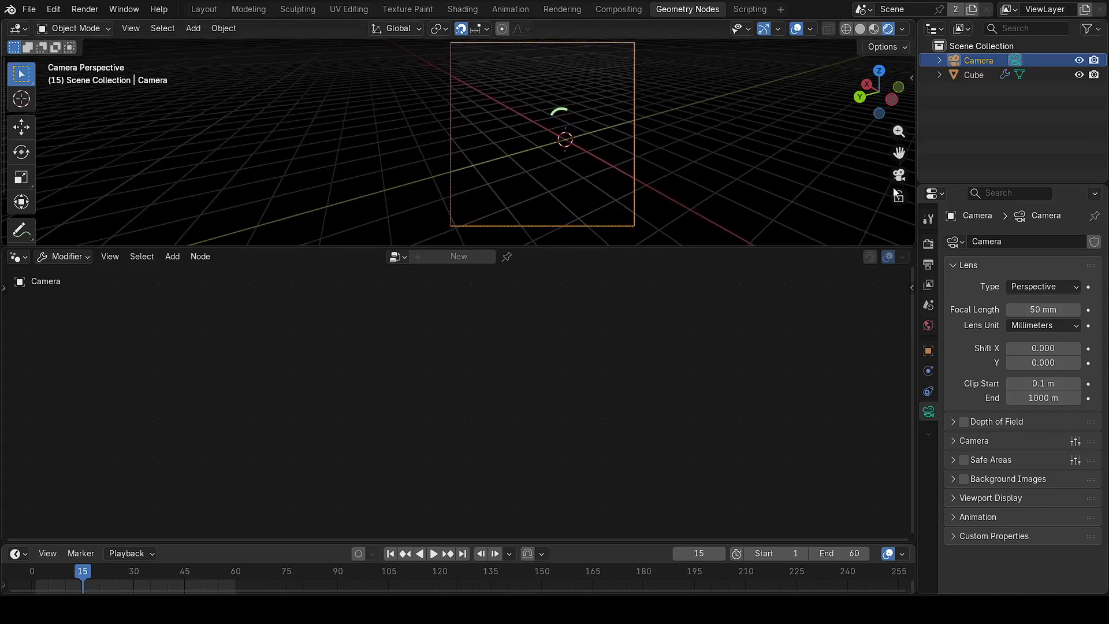
{"action": "scroll", "coordinate": [577, 122], "scroll_direction": "up", "scroll_amount": 1}
{"action": "middle_click_drag", "start_coordinate": [540, 140], "coordinate": [581, 142], "text": "shift"}
{"action": "scroll", "coordinate": [559, 147], "scroll_direction": "down", "scroll_amount": 2}
{"action": "scroll", "coordinate": [559, 146], "scroll_direction": "up", "scroll_amount": 3}
Step: Refine the camera framing during playback, then unlock it and leave camera view
{"action": "left_click", "coordinate": [433, 553]}
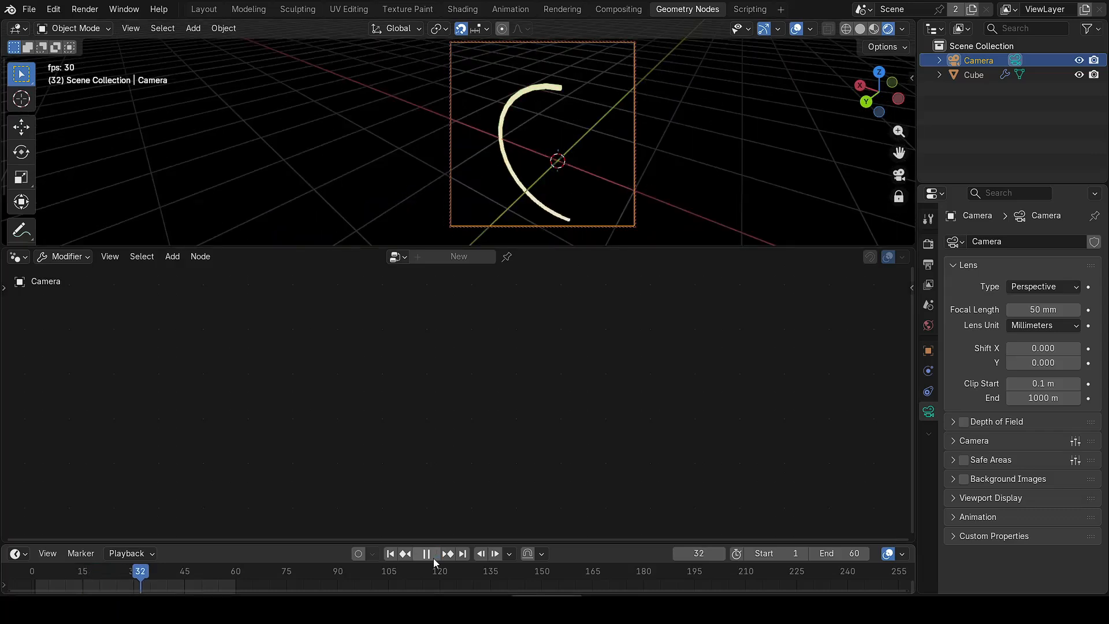
{"action": "left_click", "coordinate": [434, 555]}
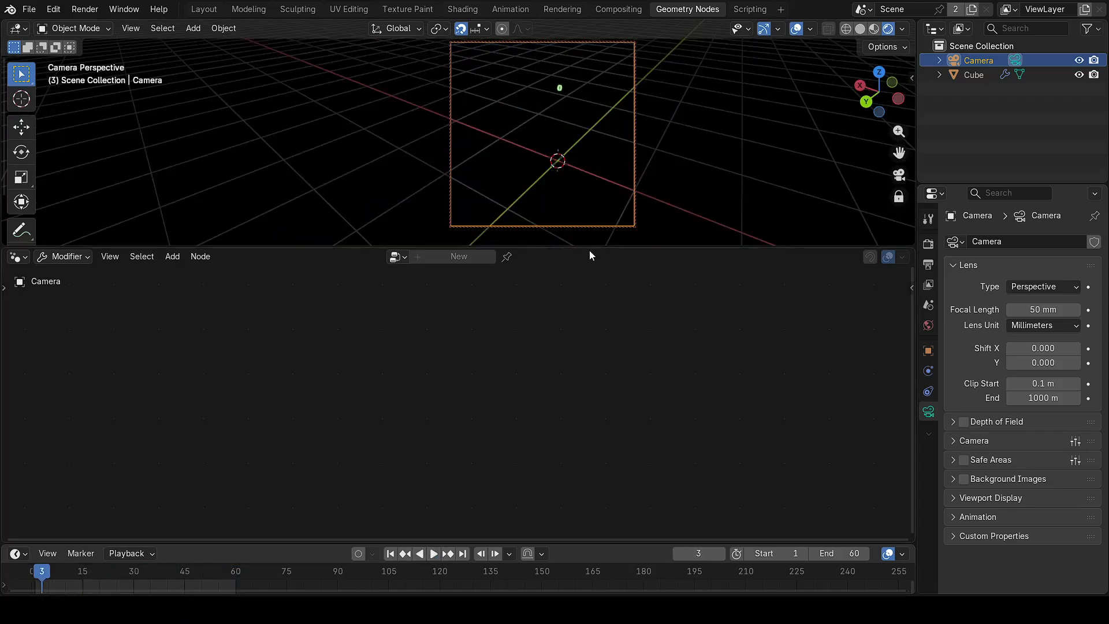
{"action": "middle_click_drag", "start_coordinate": [584, 172], "coordinate": [512, 153], "text": "shift"}
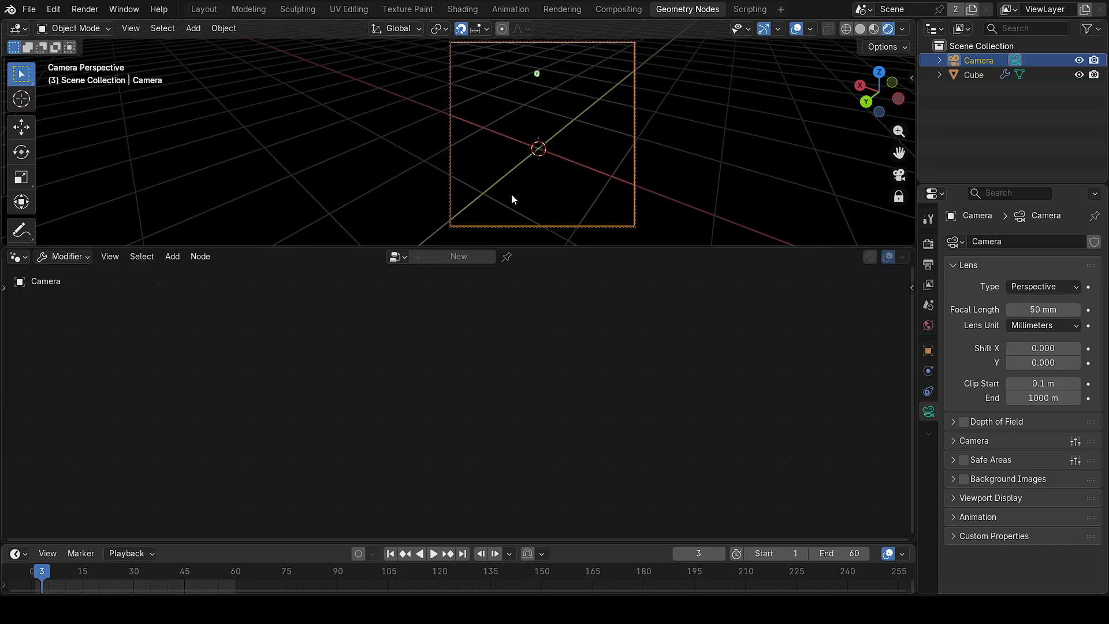
{"action": "key", "text": "space"}
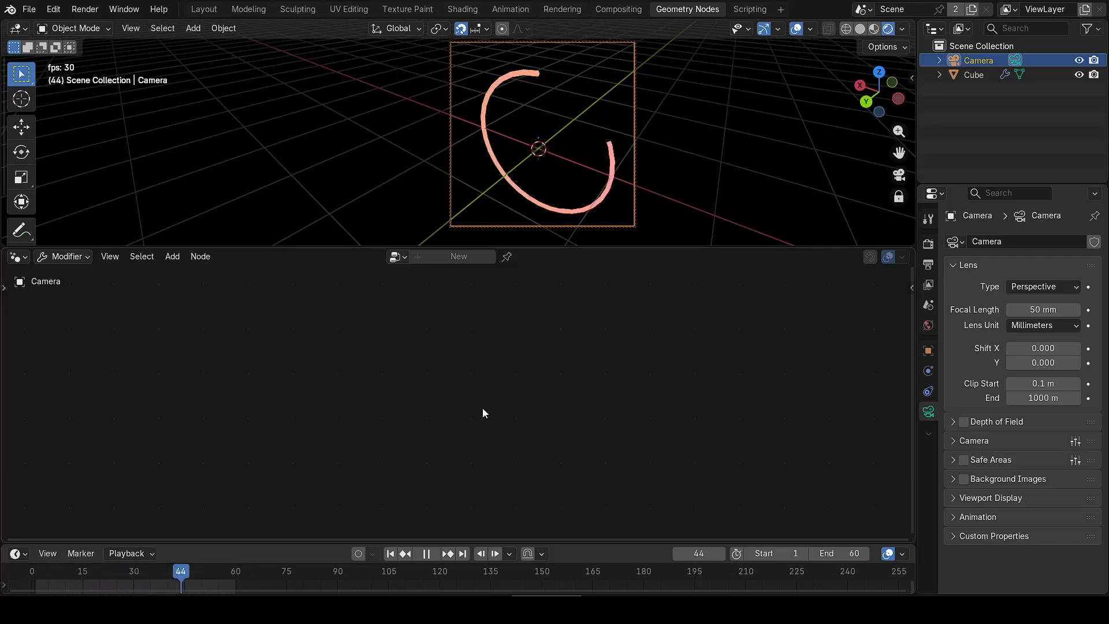
{"action": "key", "text": "space"}
{"action": "key", "text": "space"}
{"action": "key", "text": "space"}
{"action": "key", "text": "space"}
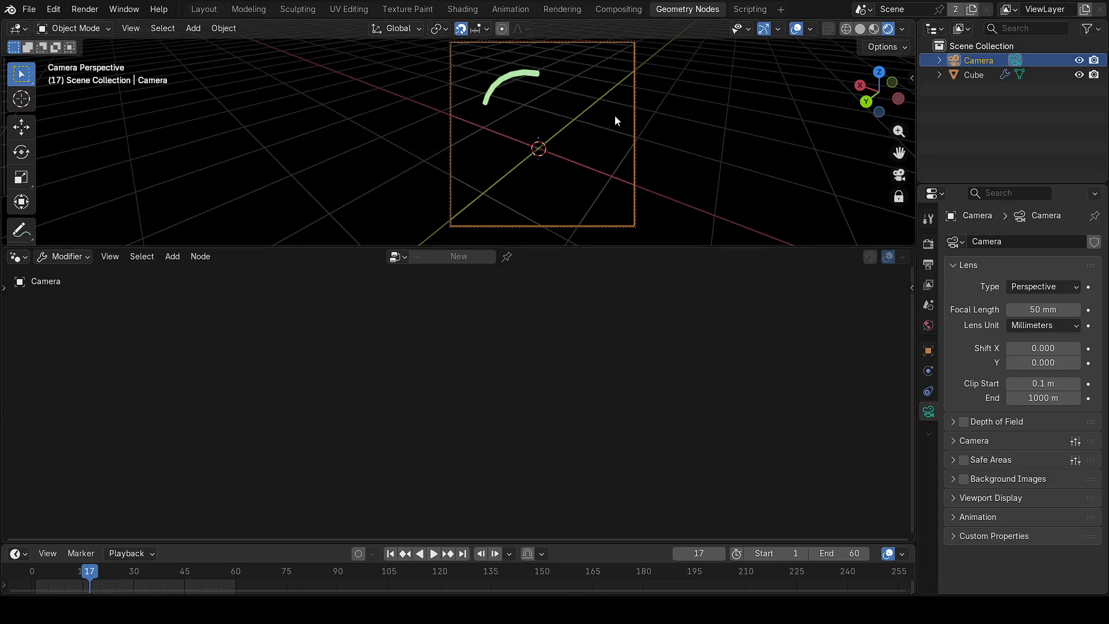
{"action": "left_click", "coordinate": [899, 196]}
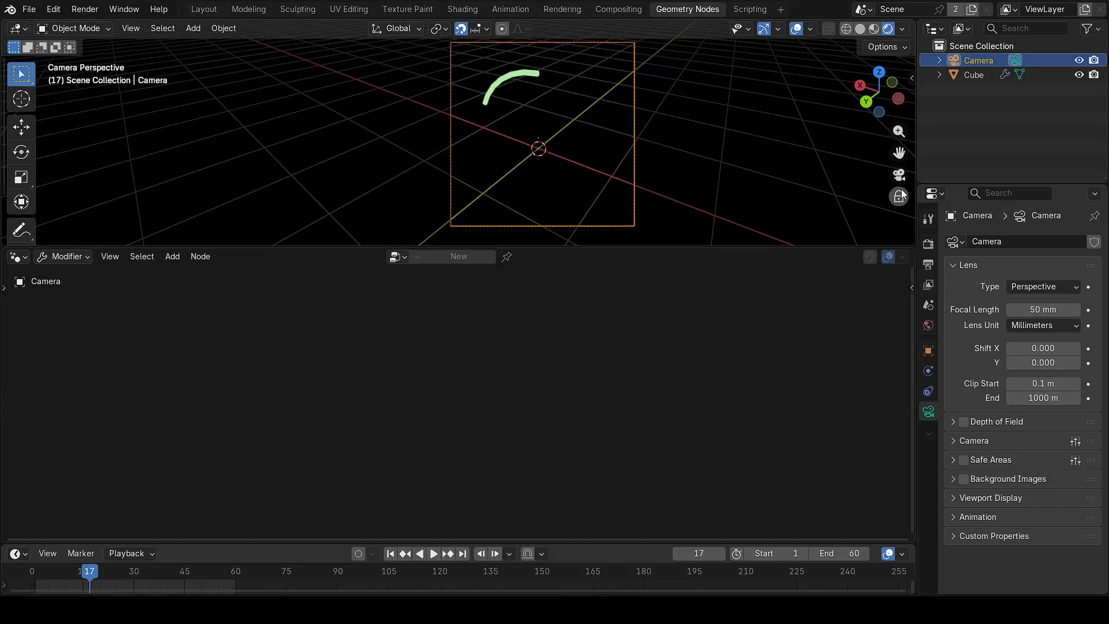
{"action": "left_click", "coordinate": [899, 175]}
{"action": "middle_click_drag", "start_coordinate": [729, 155], "coordinate": [570, 165]}
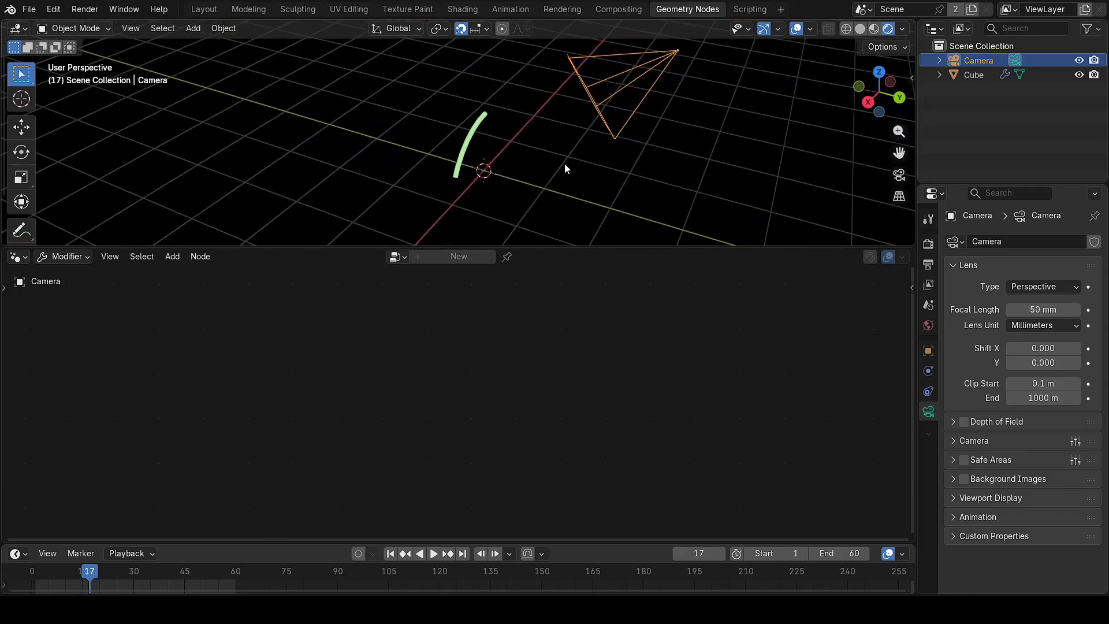
Step: Select the Cube, then in Compositing shrink the backdrop and set Glare Strength to 0.913
{"action": "left_click", "coordinate": [475, 137]}
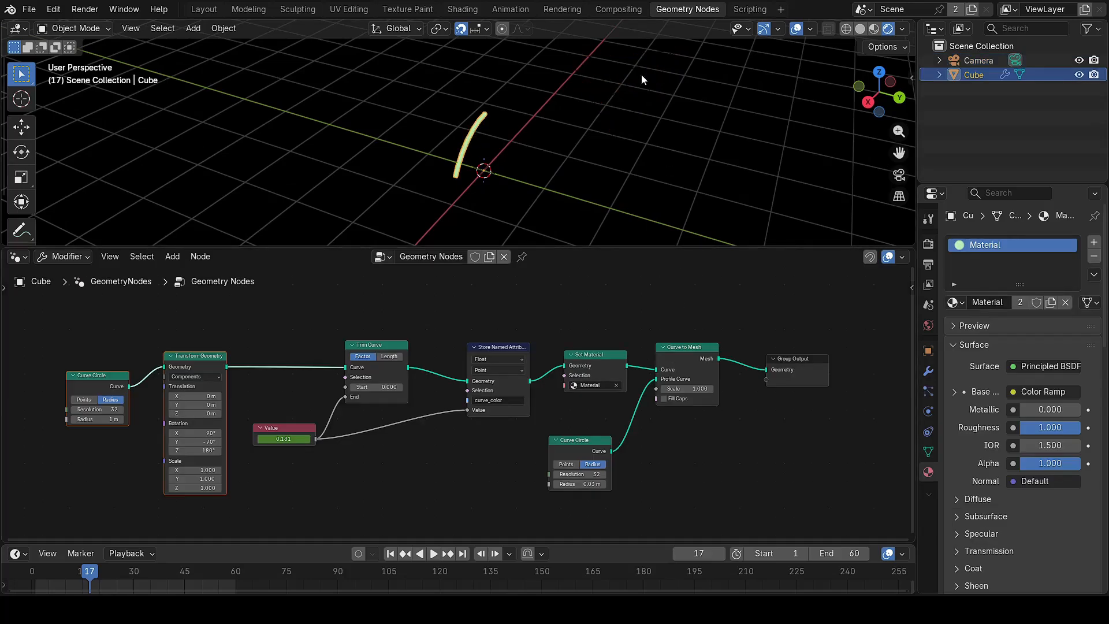
{"action": "left_click", "coordinate": [612, 10]}
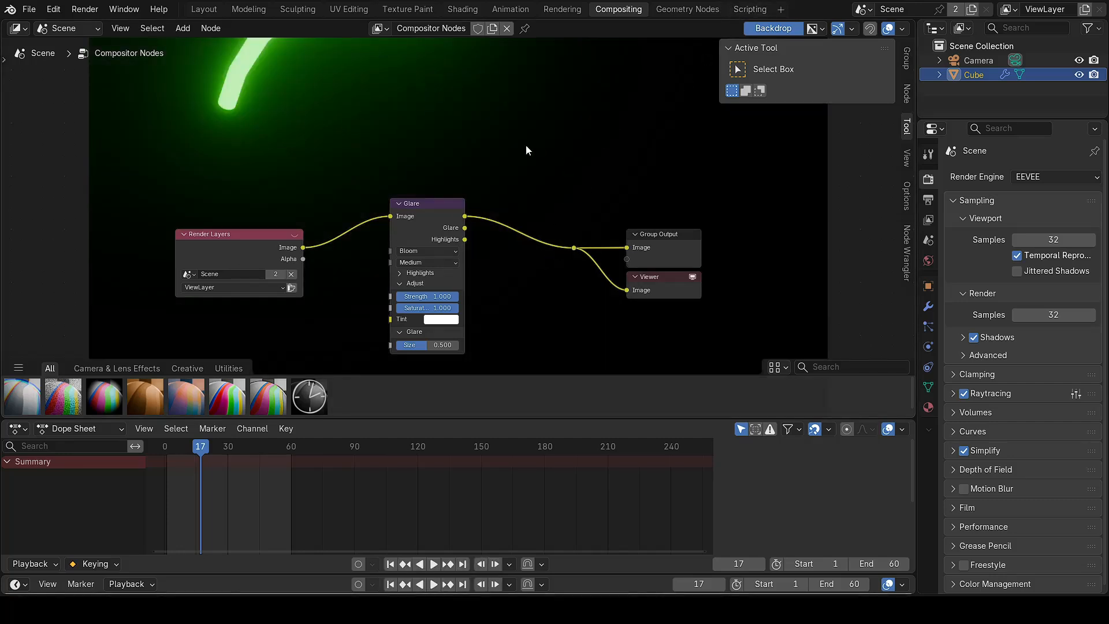
{"action": "scroll", "coordinate": [393, 137], "scroll_direction": "down", "scroll_amount": 1}
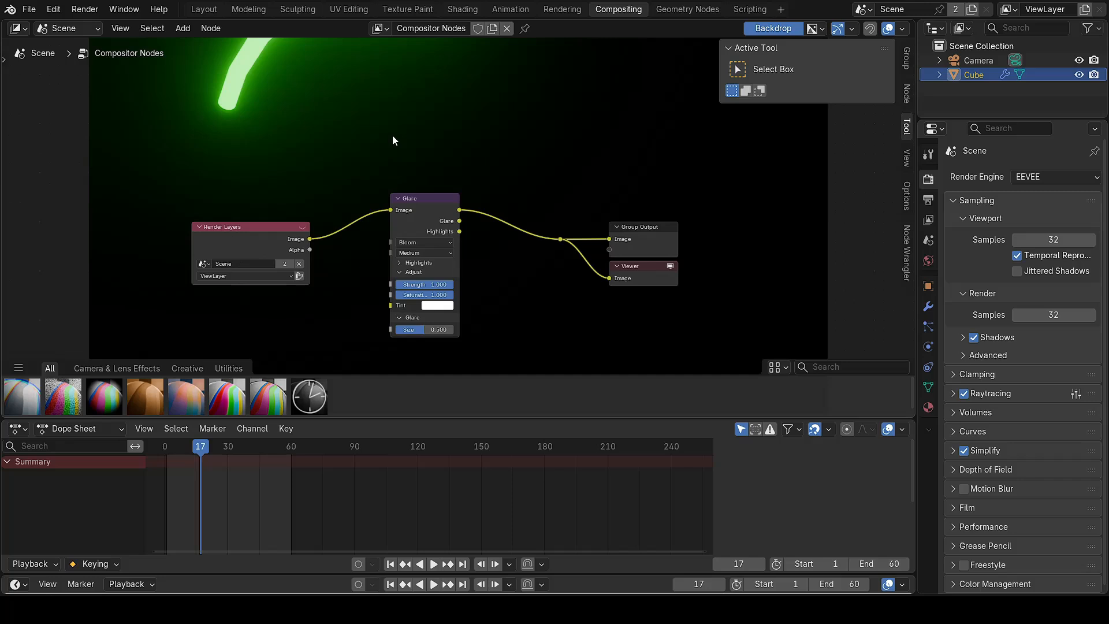
{"action": "key", "text": "v"}
{"action": "key", "text": "v"}
{"action": "key", "text": "v"}
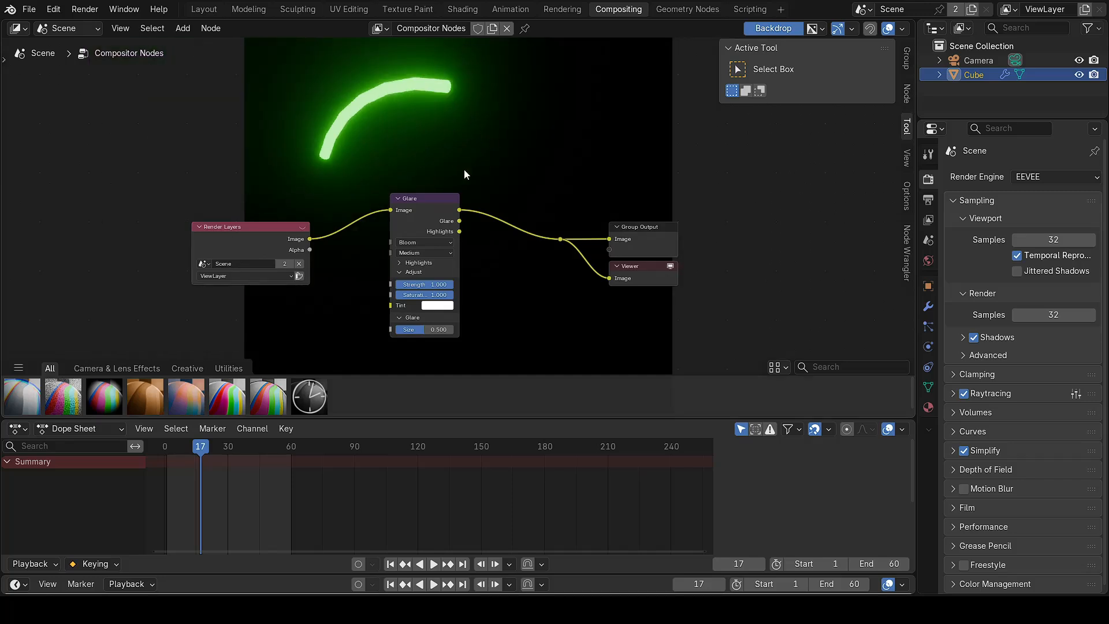
{"action": "mouse_move", "coordinate": [449, 285]}
{"action": "left_mouse_down"}
{"action": "mouse_move", "coordinate": [415, 285]}
{"action": "mouse_move", "coordinate": [454, 286]}
{"action": "left_mouse_up"}
Step: Return to the Geometry Nodes workspace and leave the Cube deselected
{"action": "left_click", "coordinate": [687, 10]}
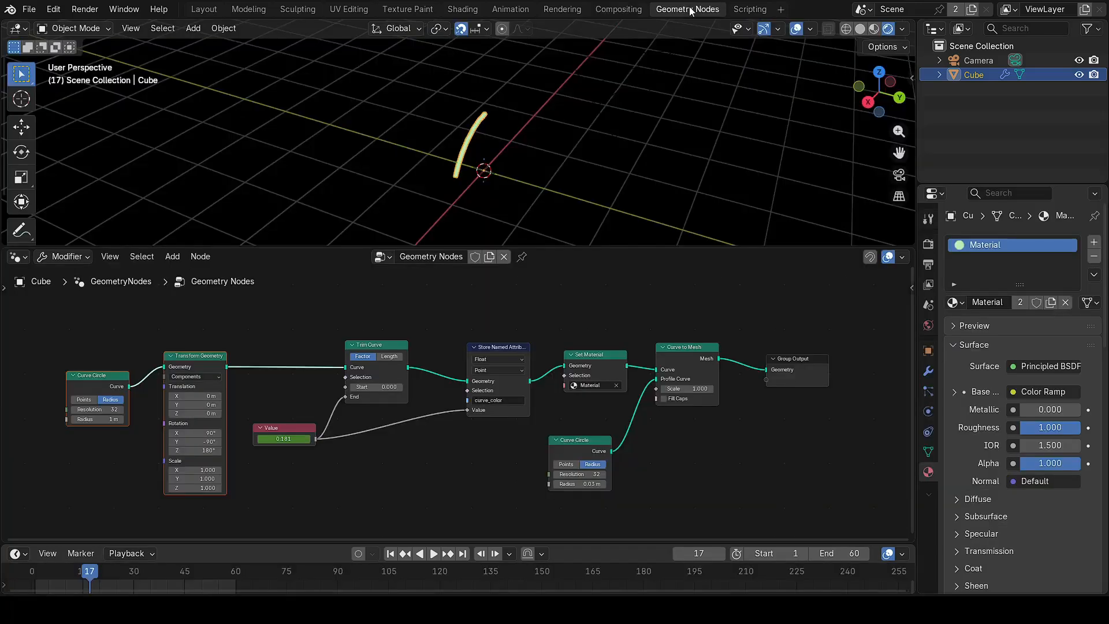
{"action": "middle_click_drag", "start_coordinate": [553, 168], "coordinate": [535, 106]}
{"action": "right_click", "coordinate": [128, 126], "text": "shift"}
{"action": "left_click", "coordinate": [502, 91]}
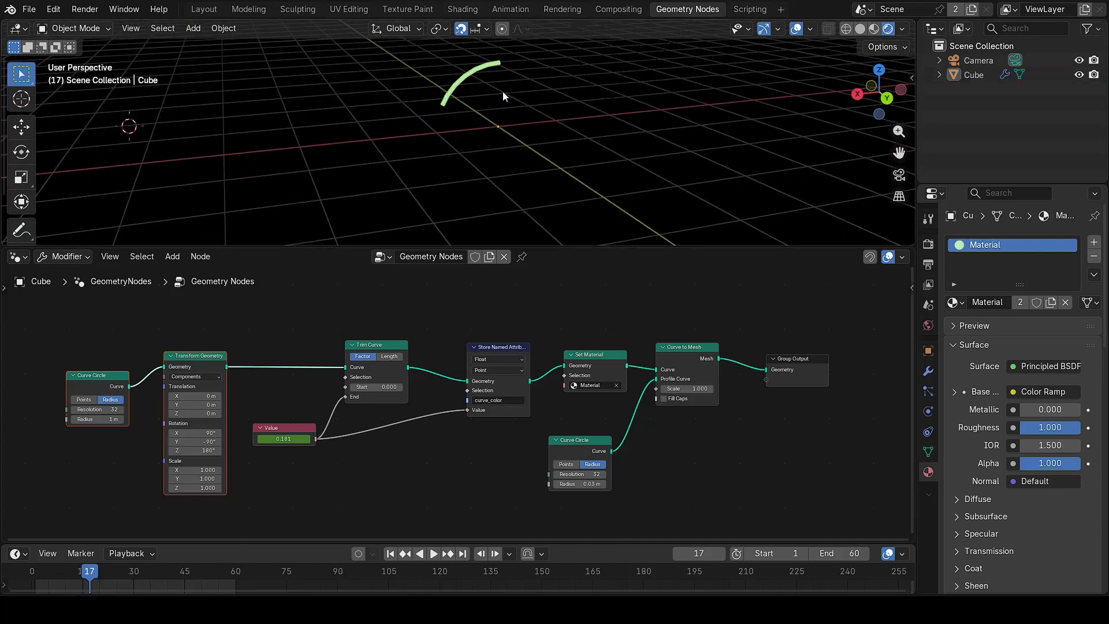
{"action": "left_click", "coordinate": [487, 70]}
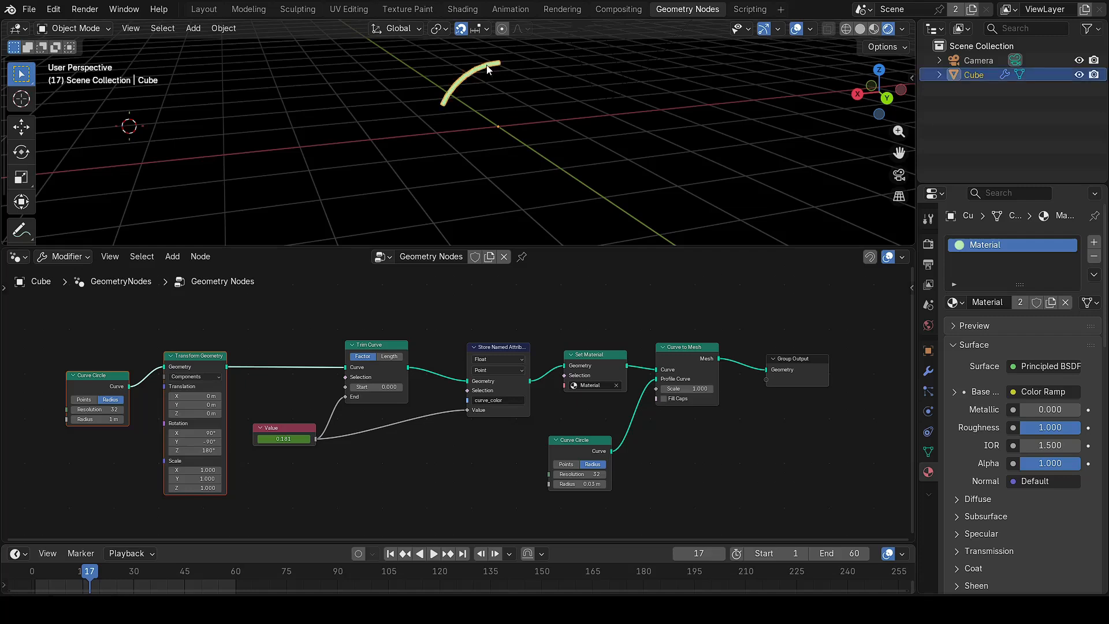
{"action": "left_click", "coordinate": [646, 106]}
Step: Set the viewport Compositor option to Always and play the animation to watch the green glow
{"action": "left_click", "coordinate": [903, 30]}
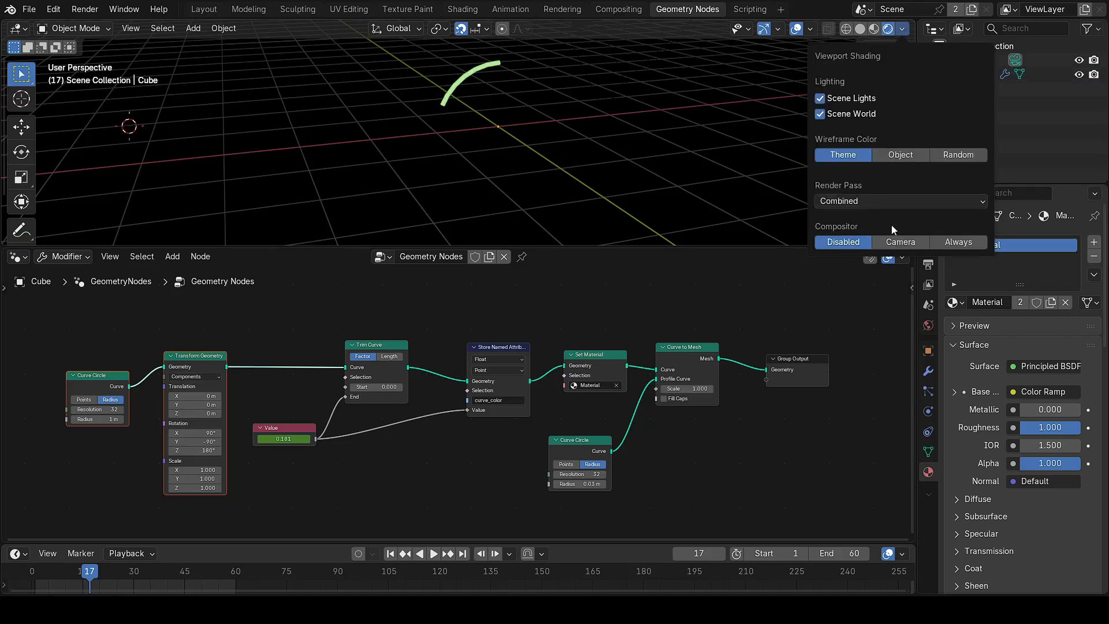
{"action": "left_click", "coordinate": [953, 243]}
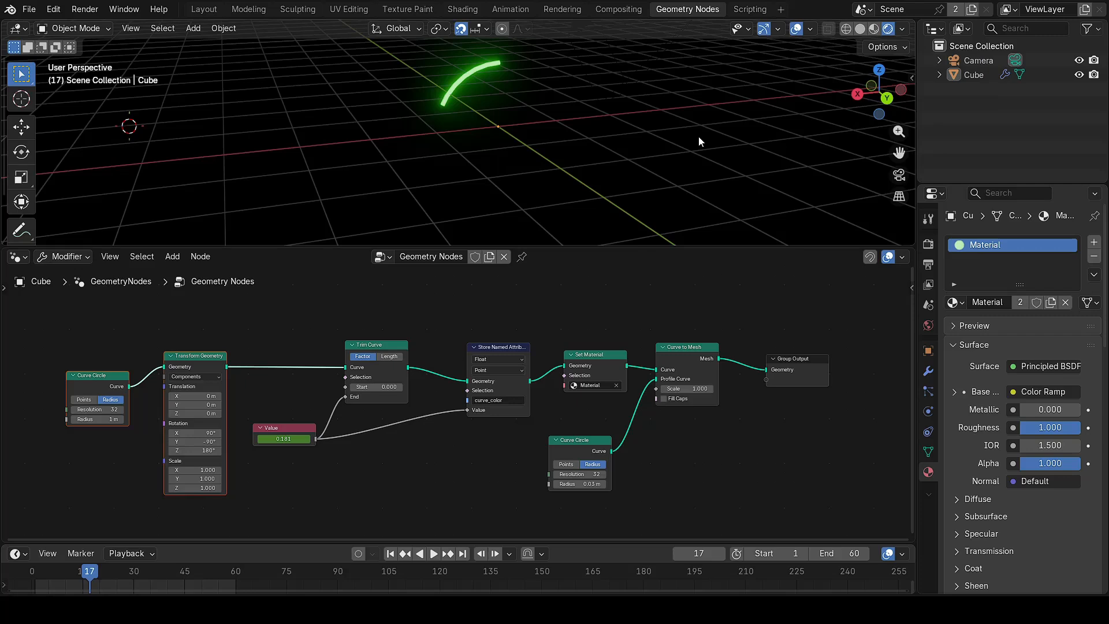
{"action": "key", "text": "space"}
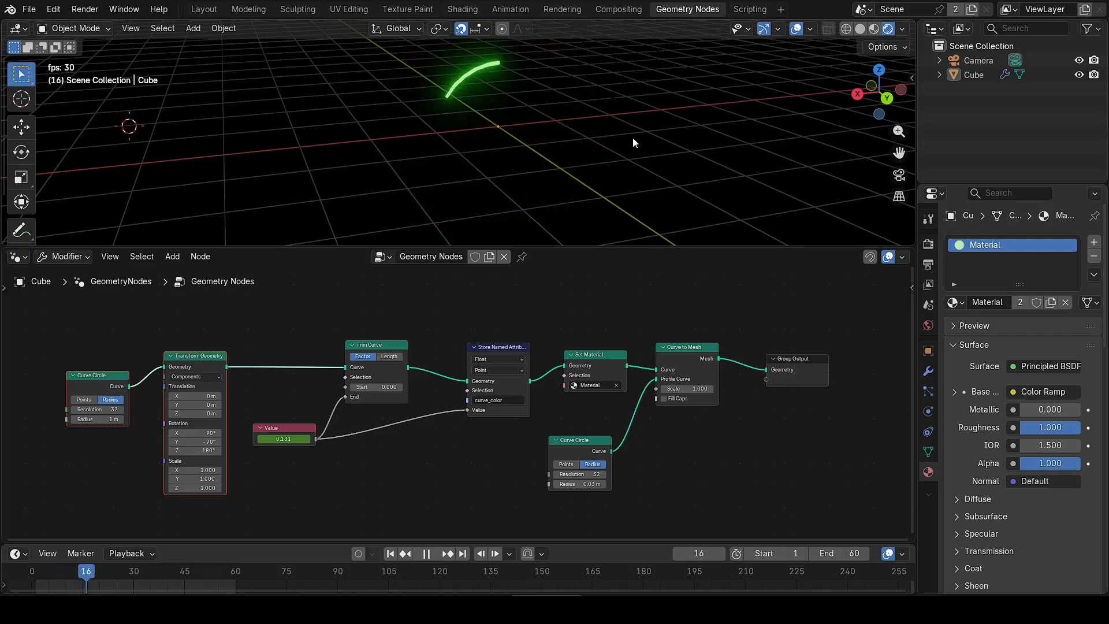
{"action": "middle_click_drag", "start_coordinate": [633, 137], "coordinate": [307, 175]}
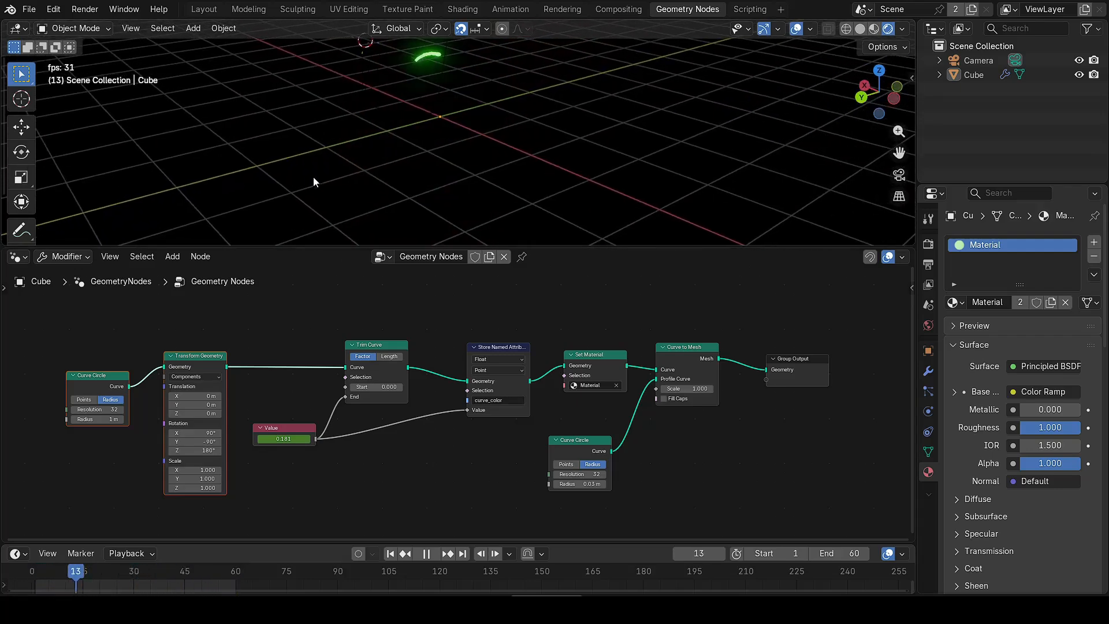